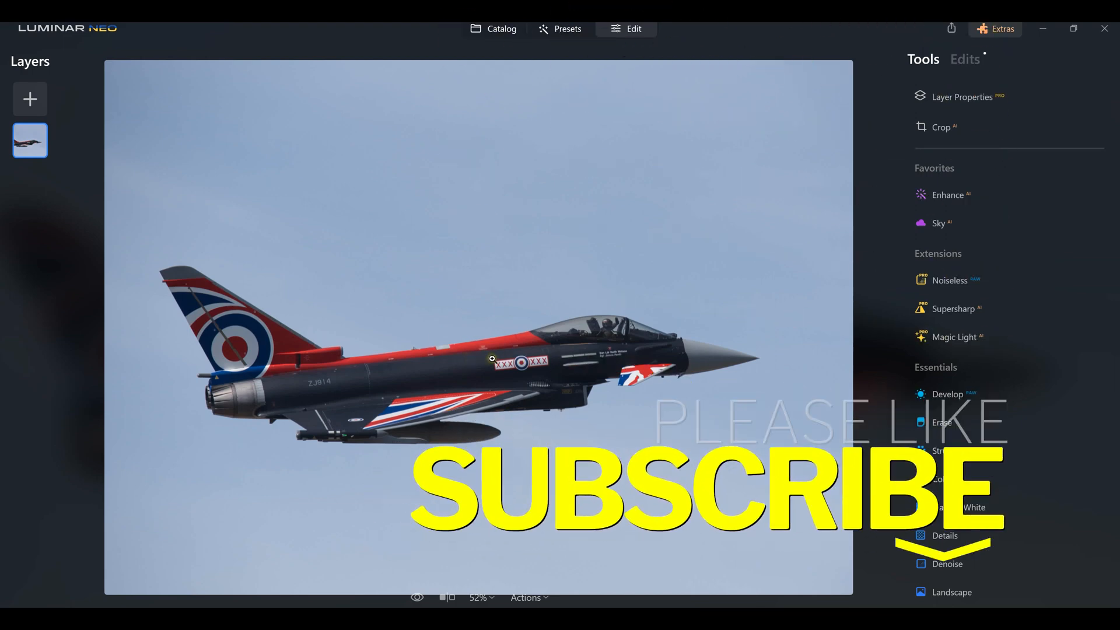
Step: Examine the jet and the surrounding sky at 100% and 200% magnification, and return the view to 50%
left_click(609, 353)
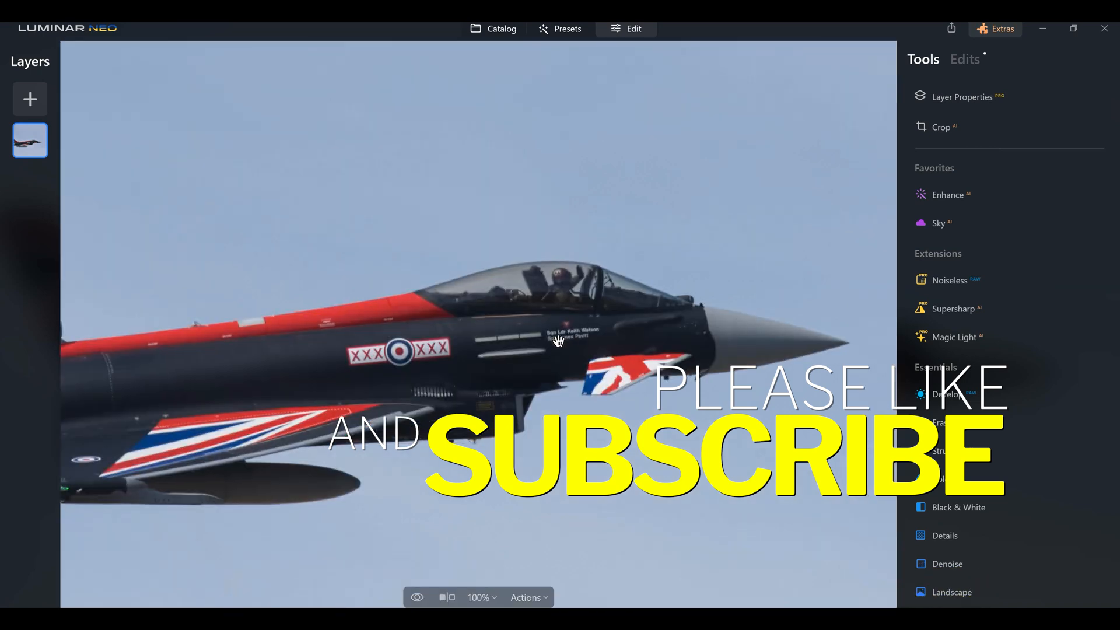
left_click(527, 343)
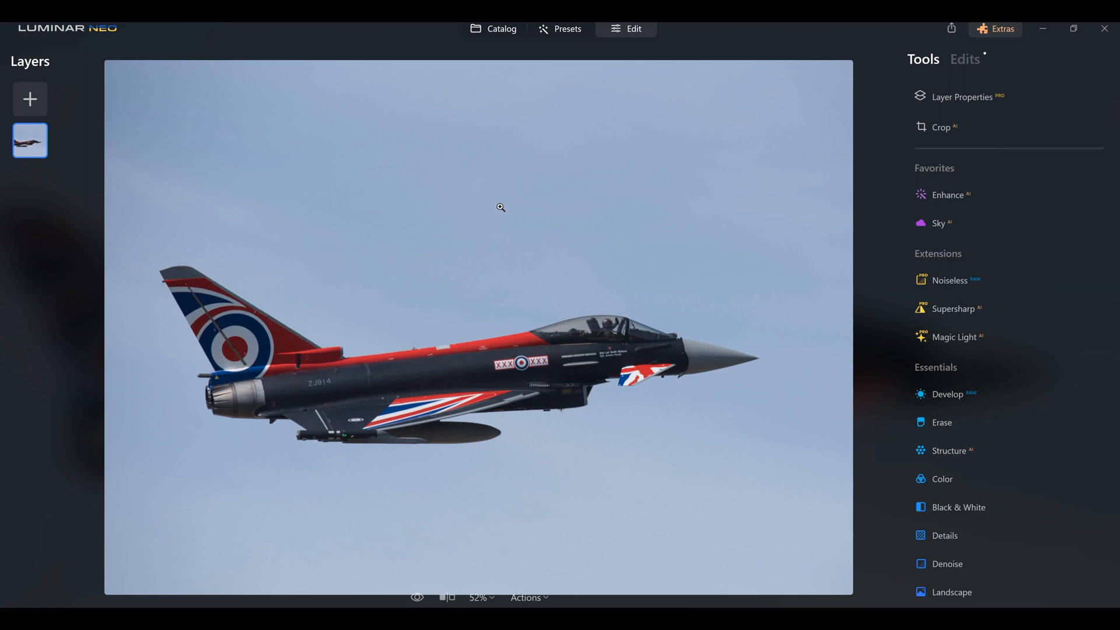
left_click(481, 597)
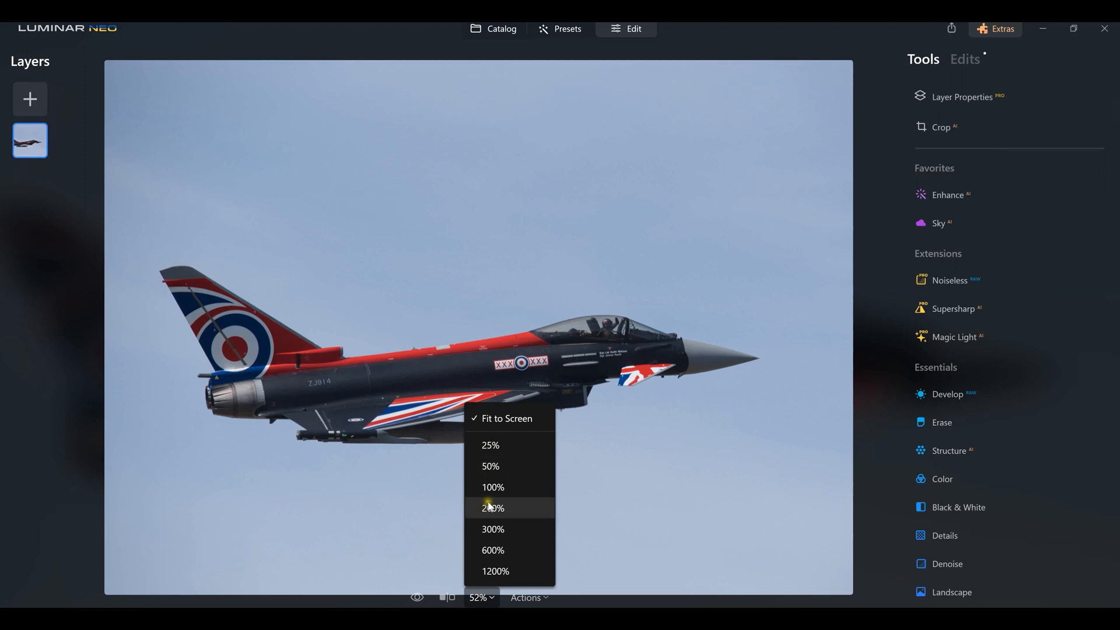
left_click(488, 506)
left_click_drag(468, 384, 287, 567)
left_click_drag(566, 340, 199, 549)
left_click_drag(577, 360, 203, 542)
left_click_drag(632, 322, 218, 270)
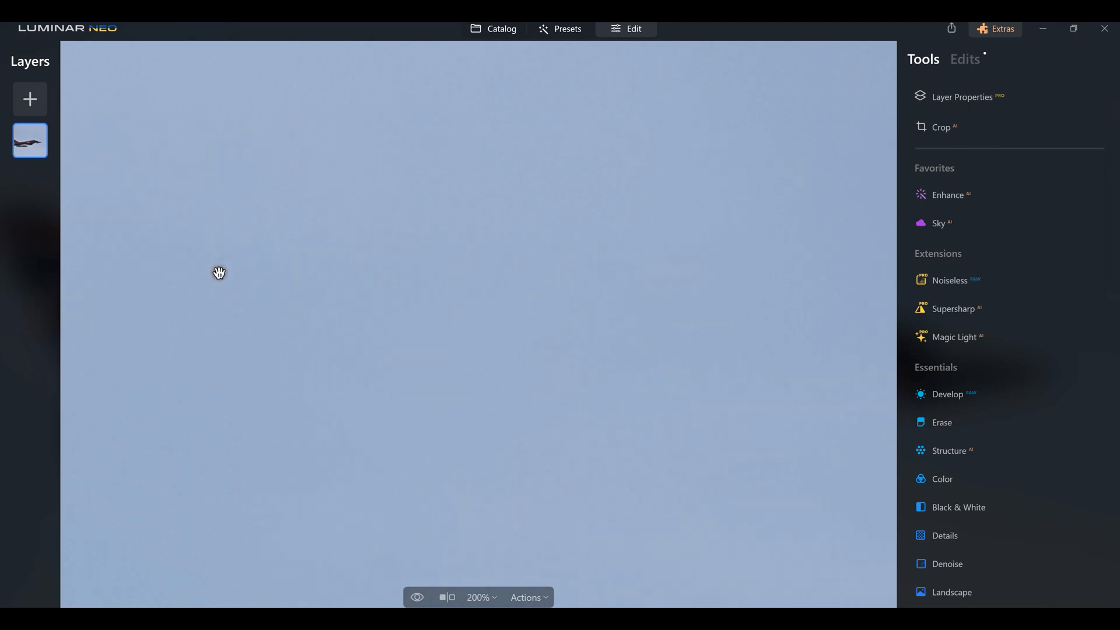
left_click_drag(639, 268, 440, 332)
left_click_drag(724, 270, 333, 365)
left_click(484, 597)
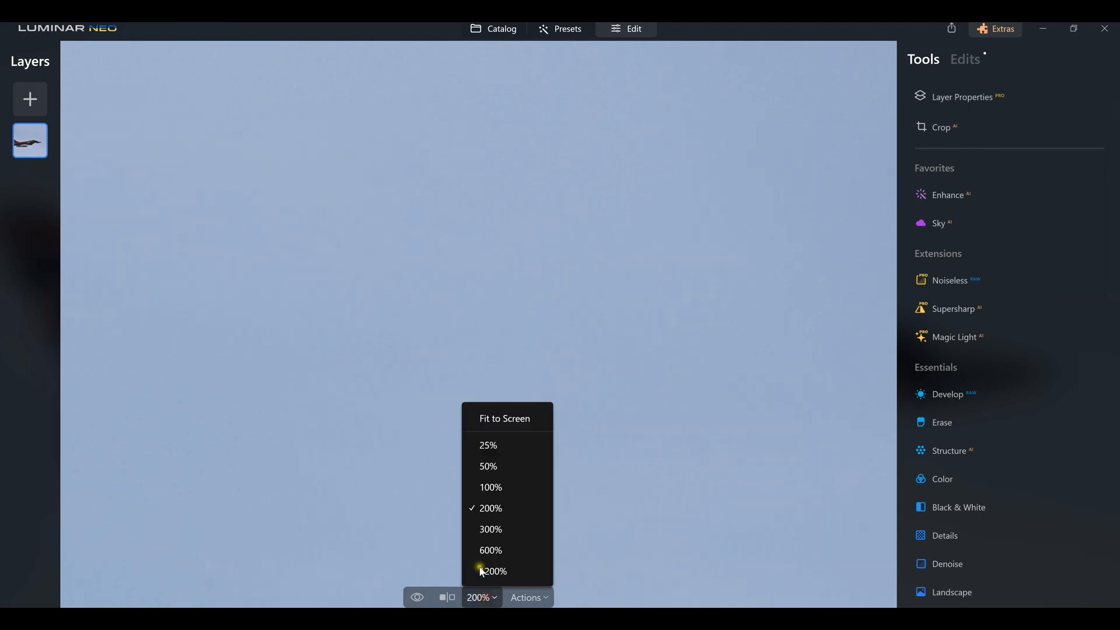
left_click(489, 467)
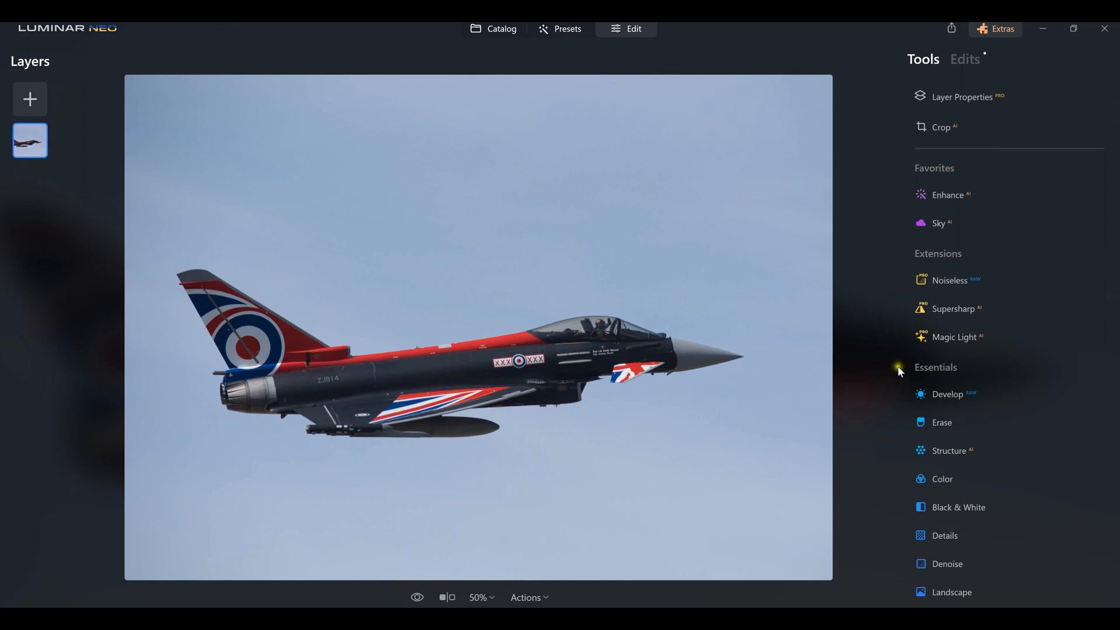
left_click(932, 397)
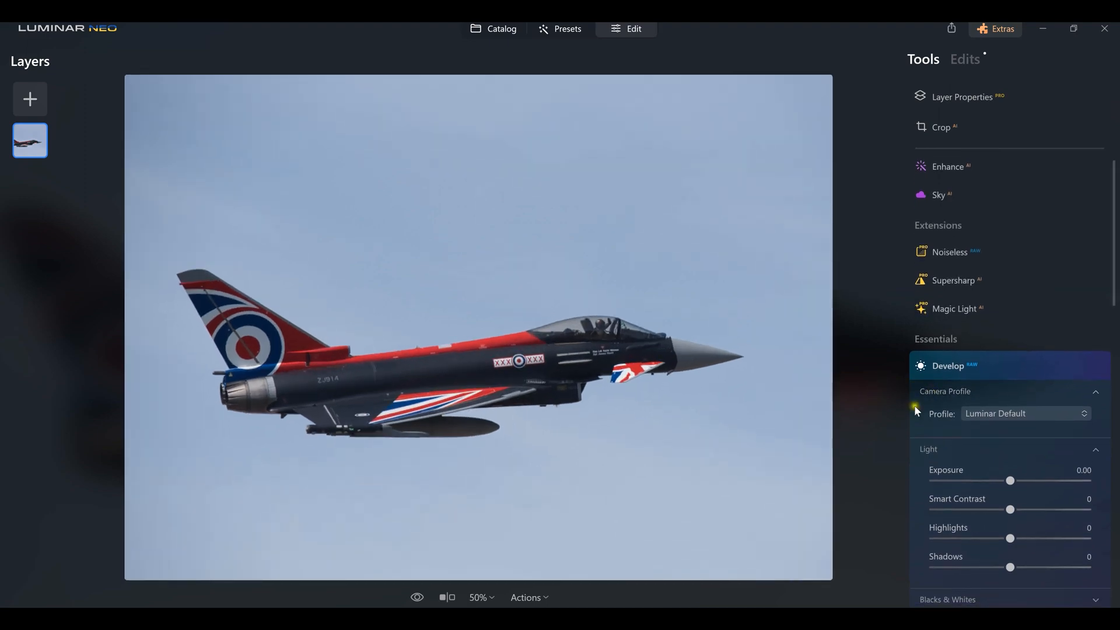
scroll(961, 408, "down", 5)
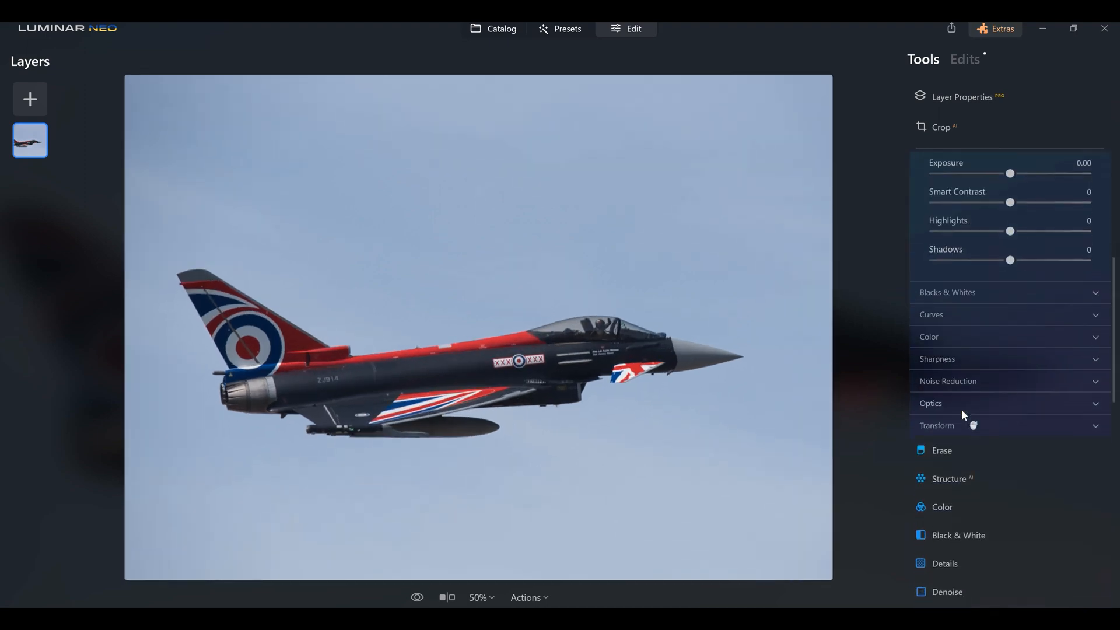
scroll(962, 411, "up", 3)
scroll(962, 411, "down", 3)
left_click(950, 435)
Step: Start an AI mask for the Structure tool so the photo is analysed into selectable regions
left_click(941, 474)
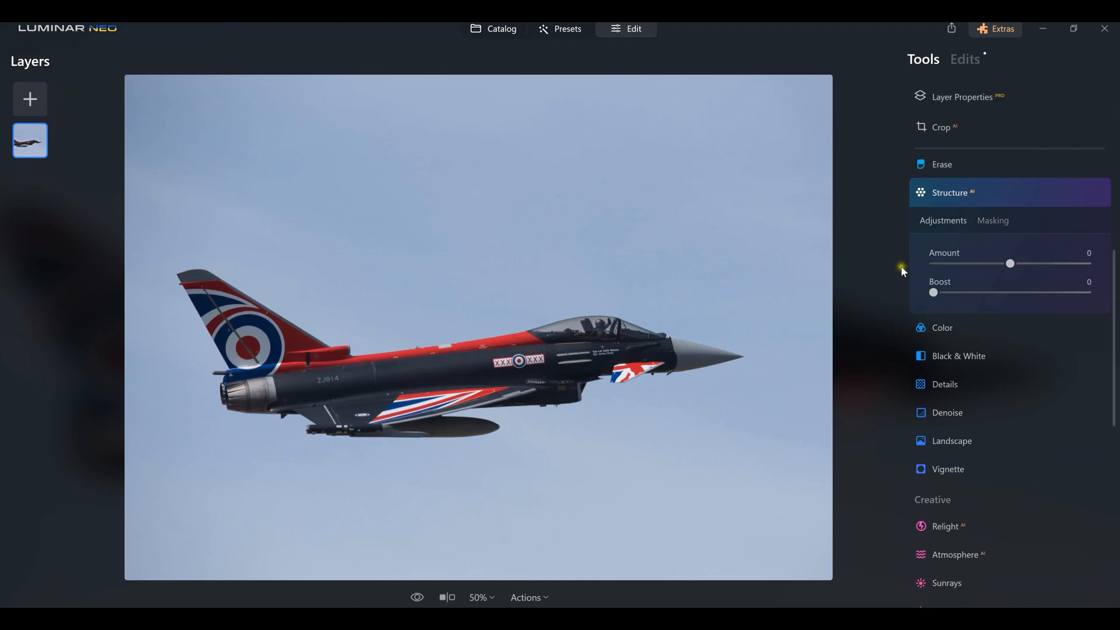
scroll(892, 253, "up", 1)
scroll(892, 253, "down", 1)
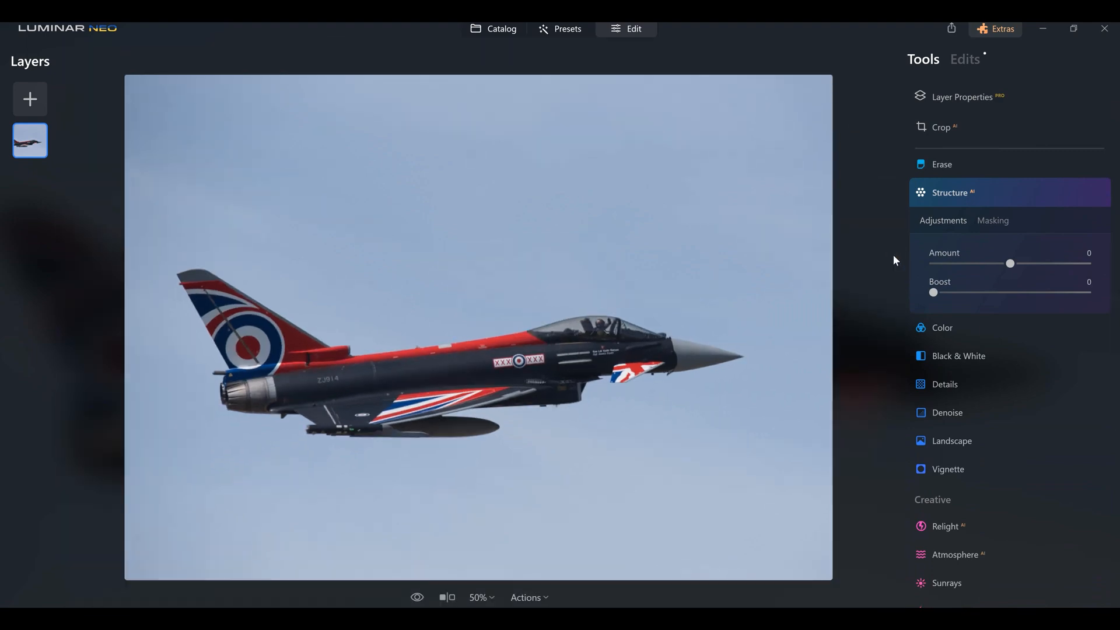
left_click(995, 222)
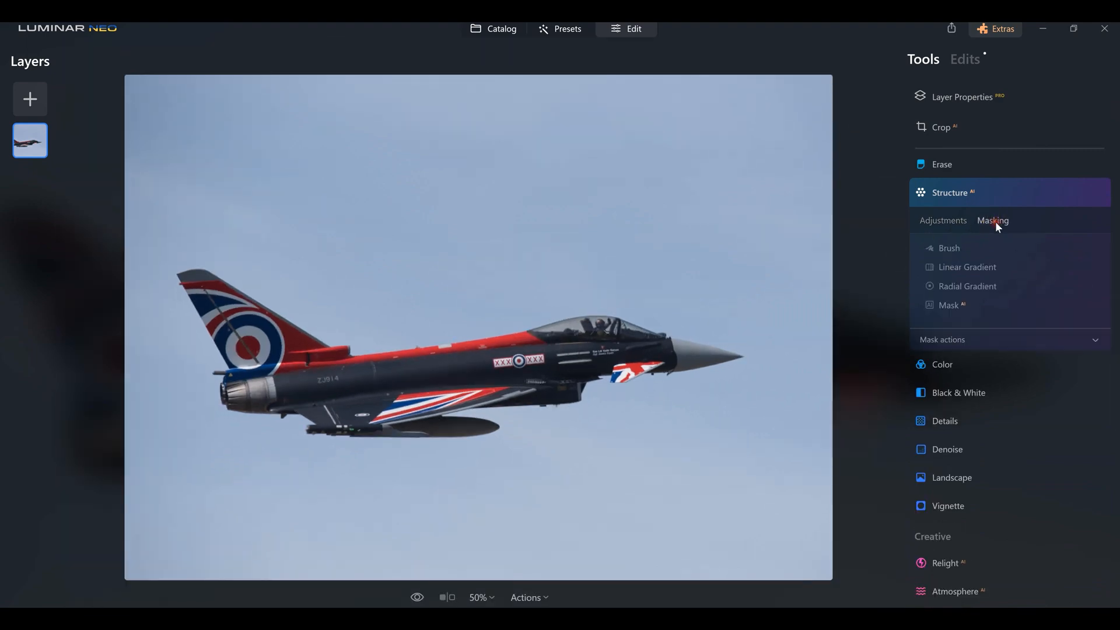
left_click(957, 274)
left_click(952, 305)
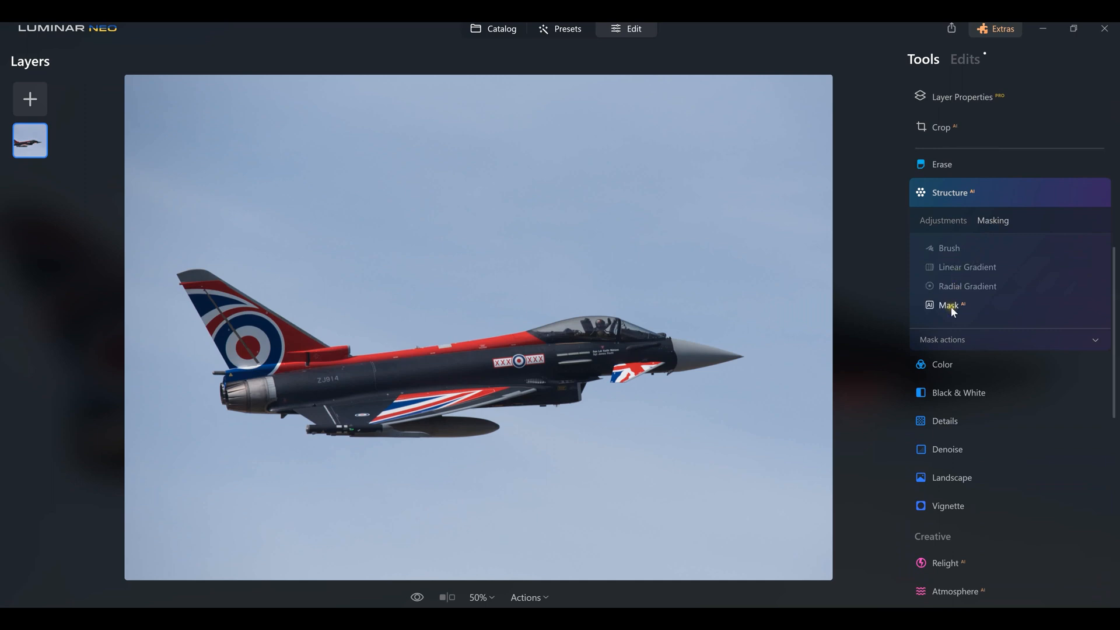
left_click(952, 307)
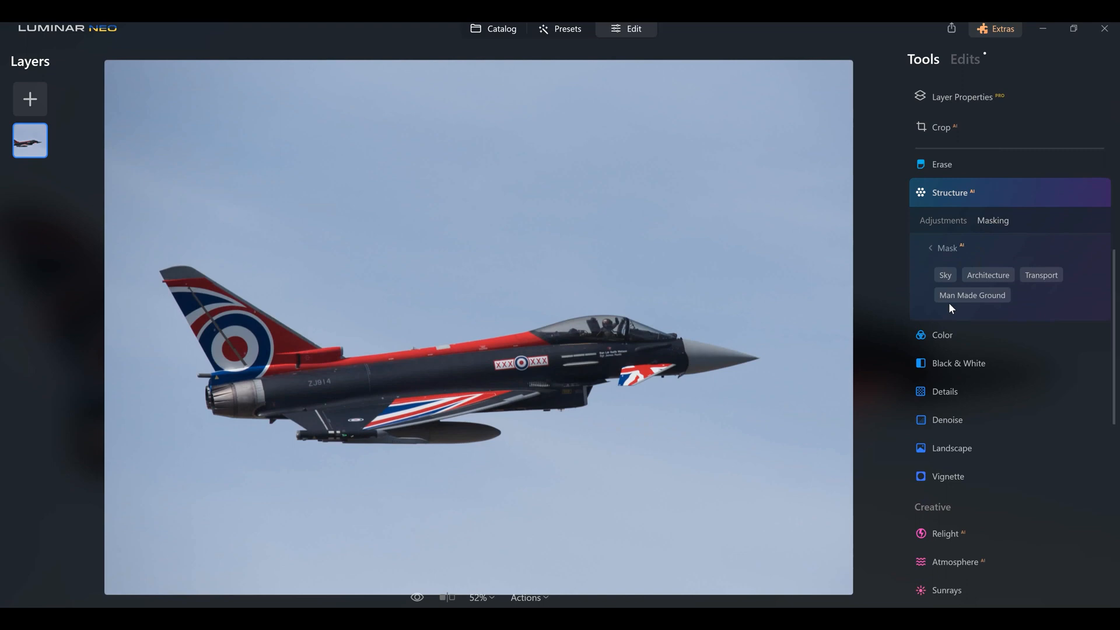
Step: Try the Sky and Man Made Ground regions as the Structure mask, deselecting each one again
left_click(944, 276)
mouse_move(979, 278)
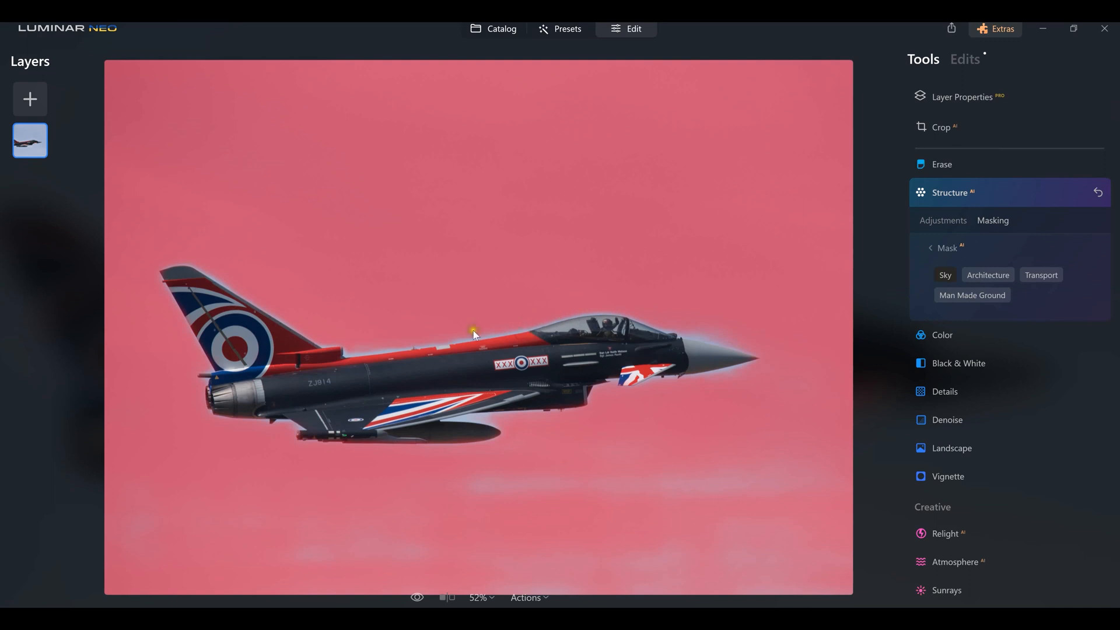
left_click(940, 278)
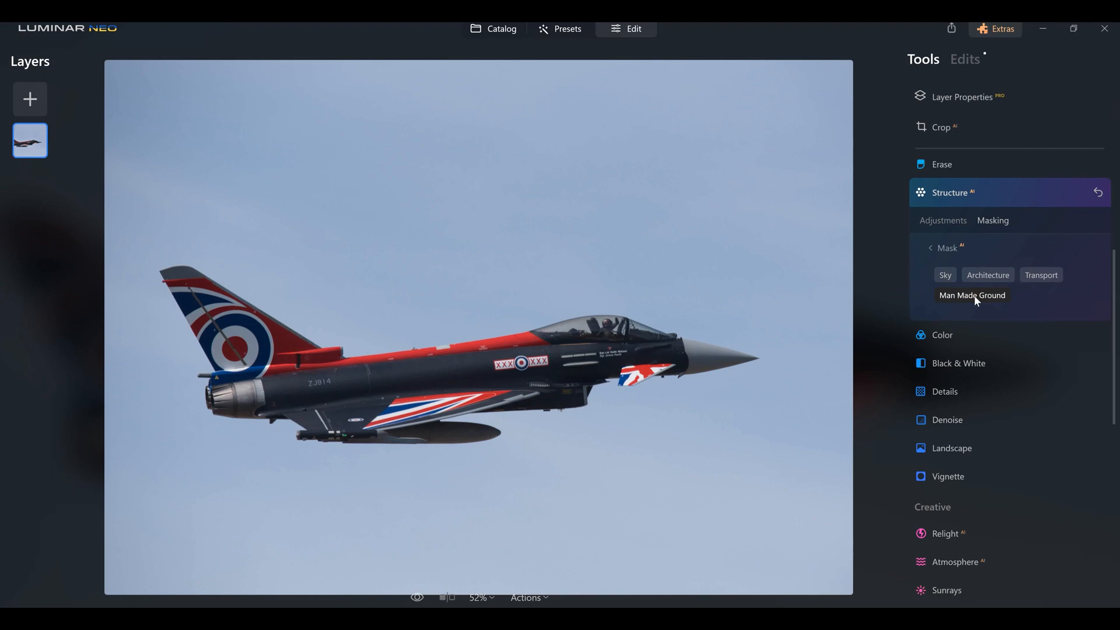
left_click(975, 296)
left_click(974, 297)
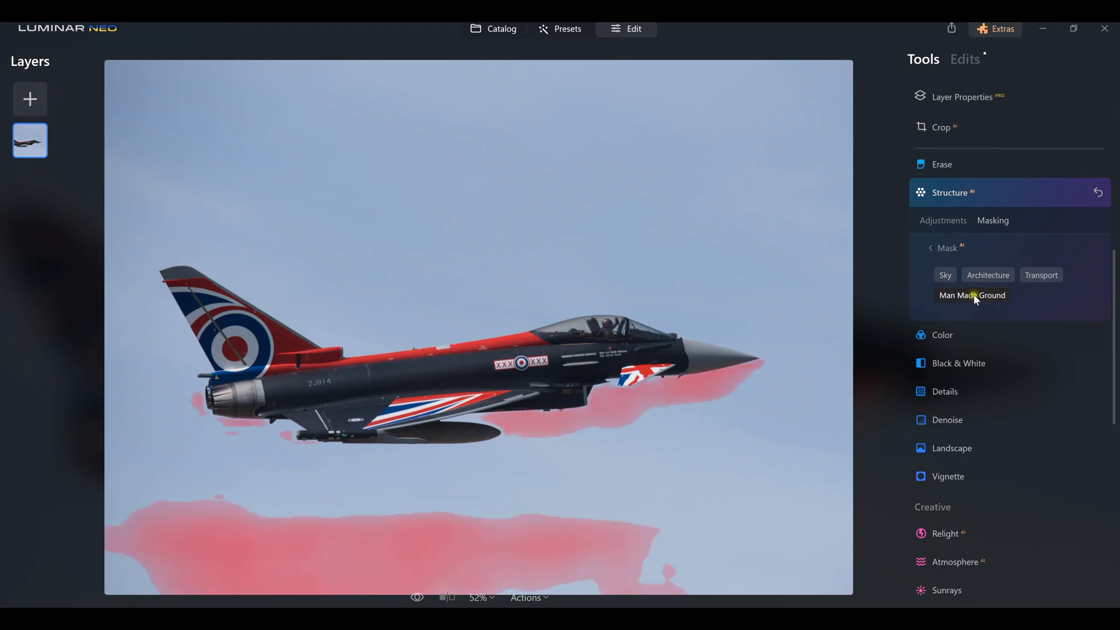
left_click(977, 301)
Step: Select Transport as the AI mask region, set the mask brush to Erase and show the mask overlay on the jet
left_click(1042, 278)
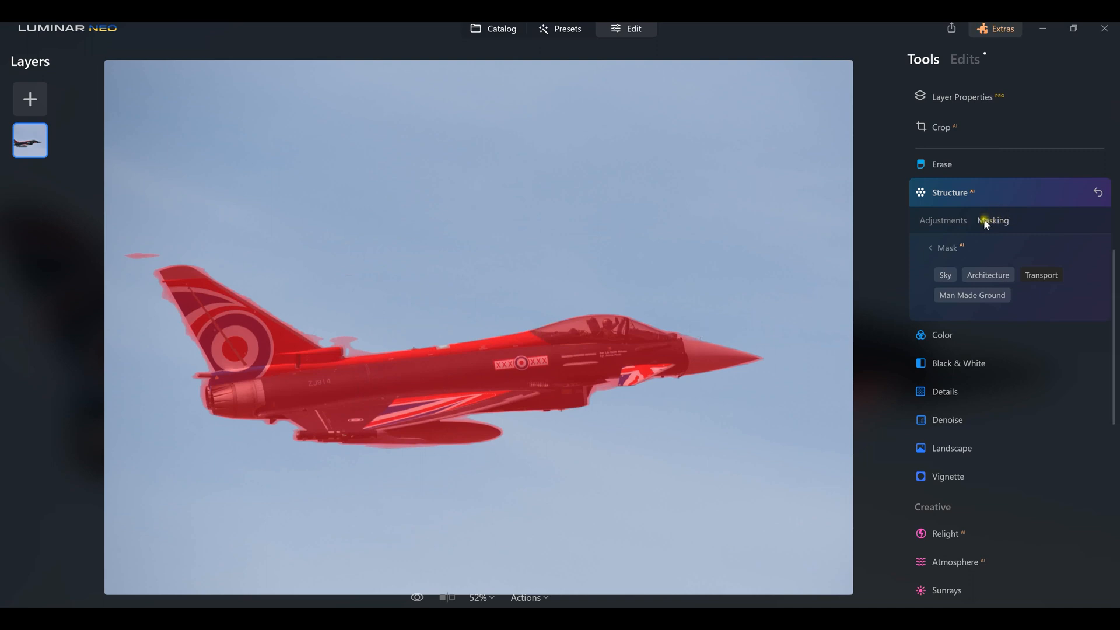
left_click(932, 249)
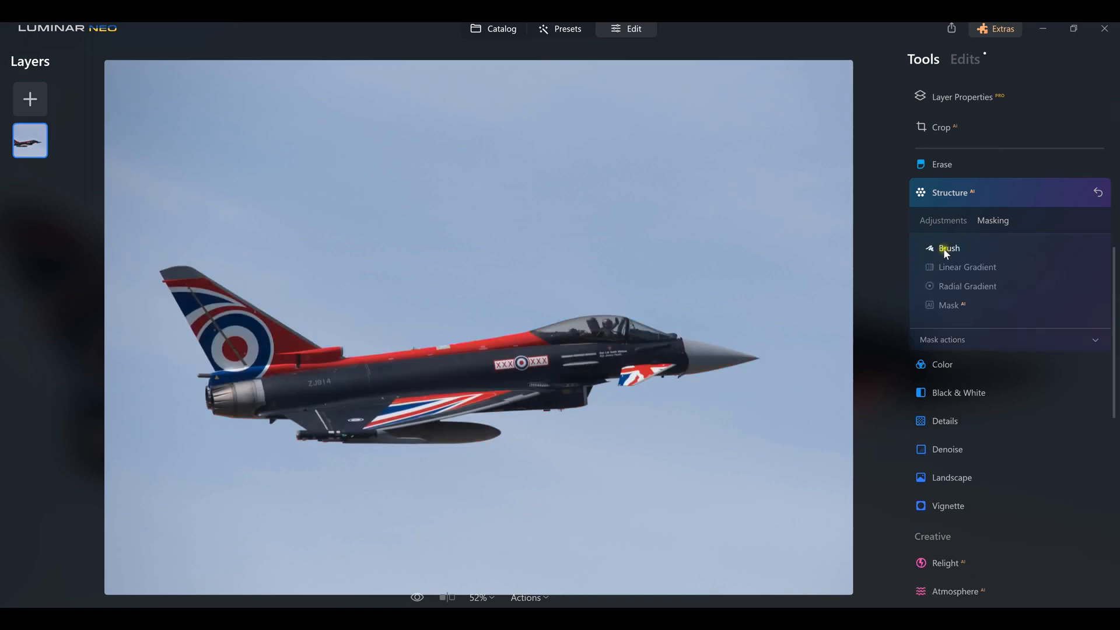
left_click(950, 249)
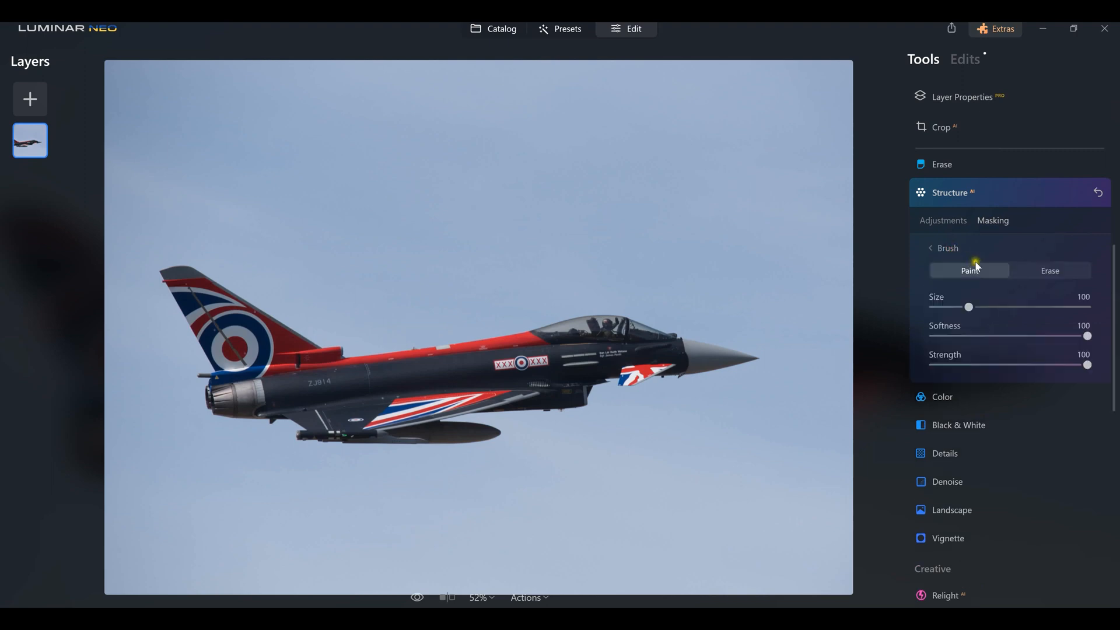
left_click(1037, 272)
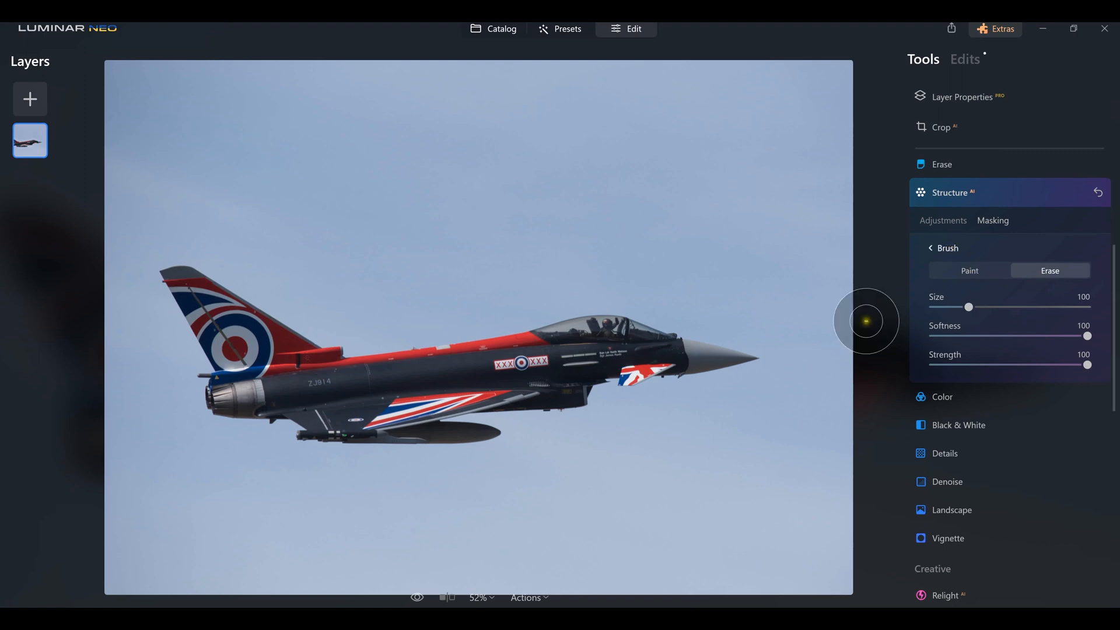
left_click(931, 252)
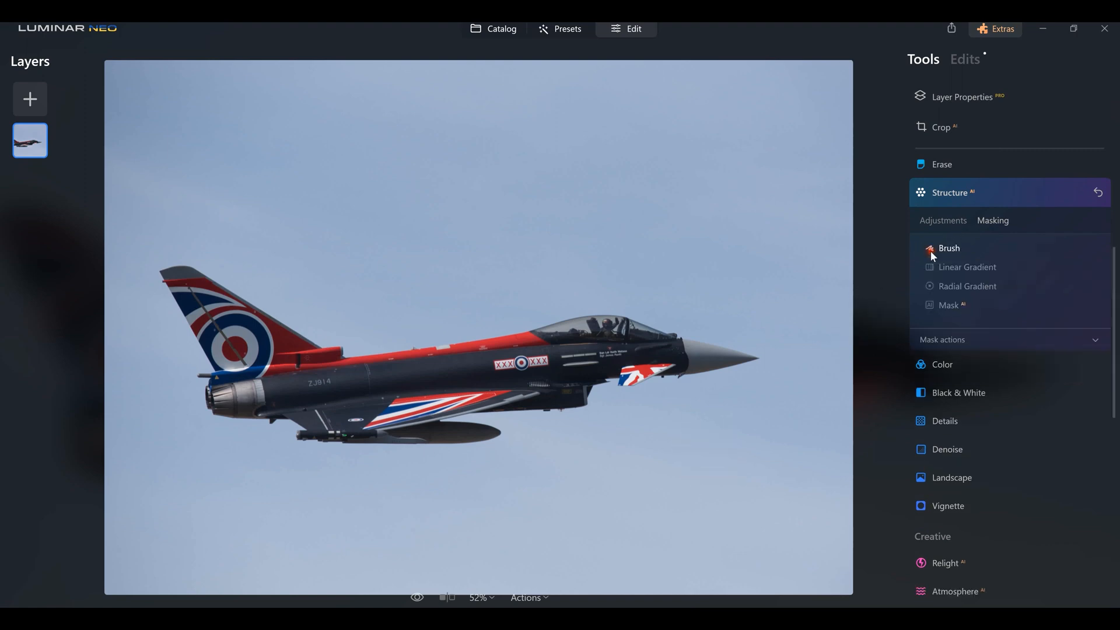
left_click(938, 341)
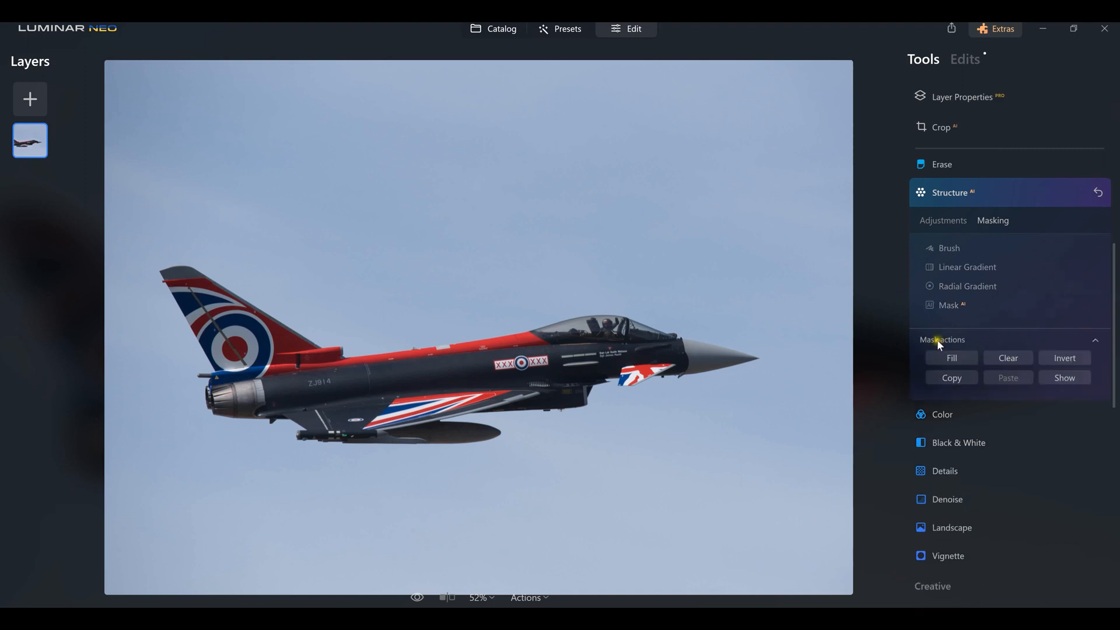
left_click(1063, 378)
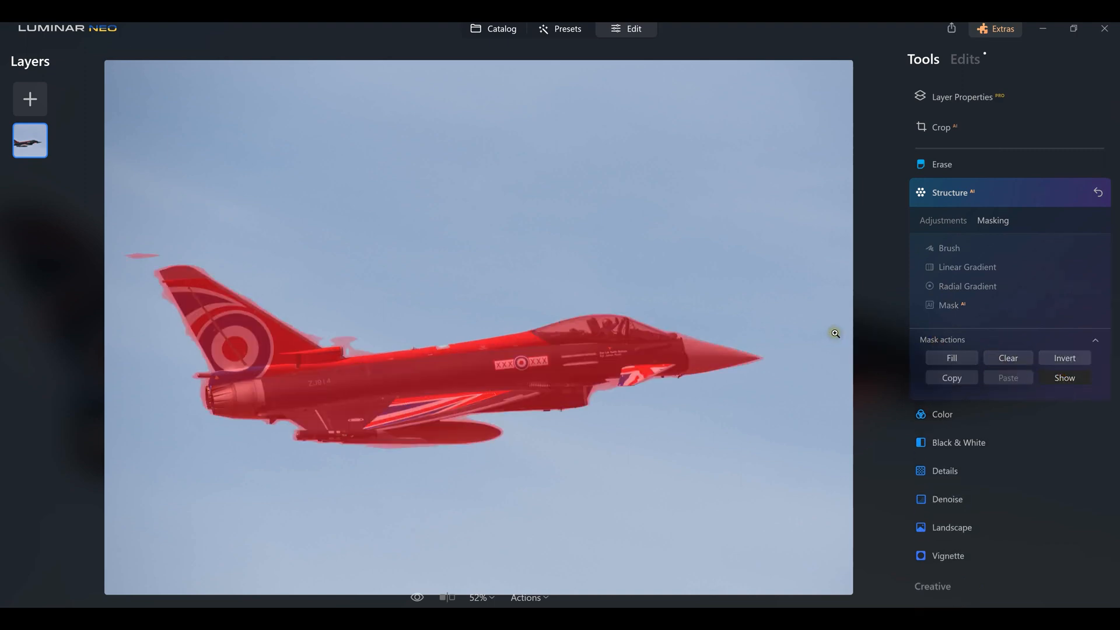
Step: Set the mask's erasing brush to size 61 and softness 73 for cleaning up around the jet's nose
left_click(929, 267)
left_click(940, 250)
left_click(947, 248)
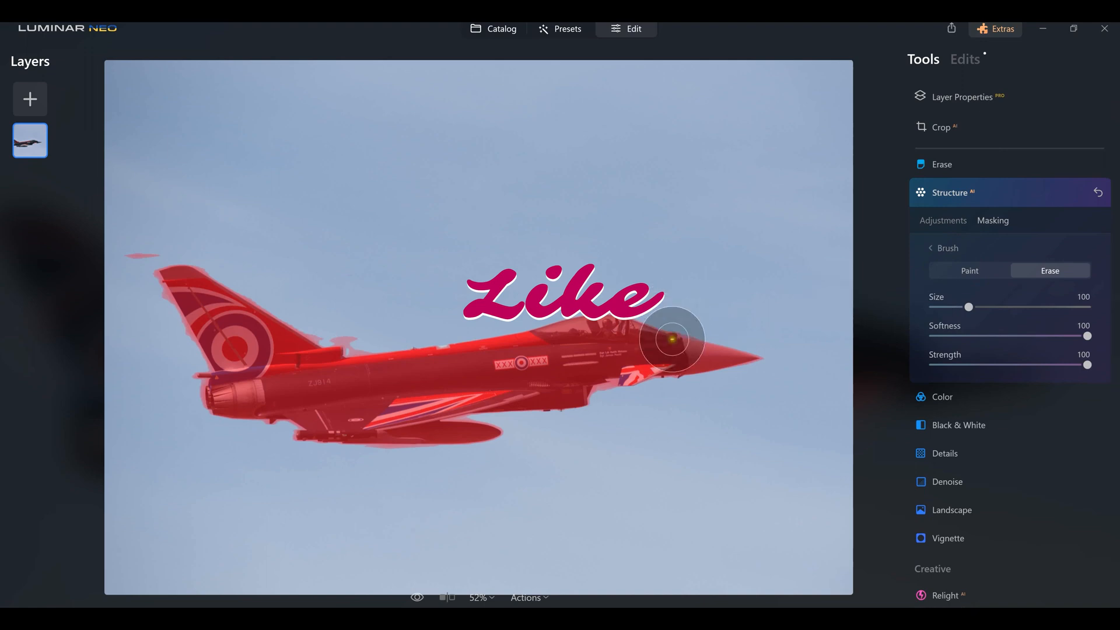
scroll(731, 390, "up", 3)
scroll(732, 389, "up", 5)
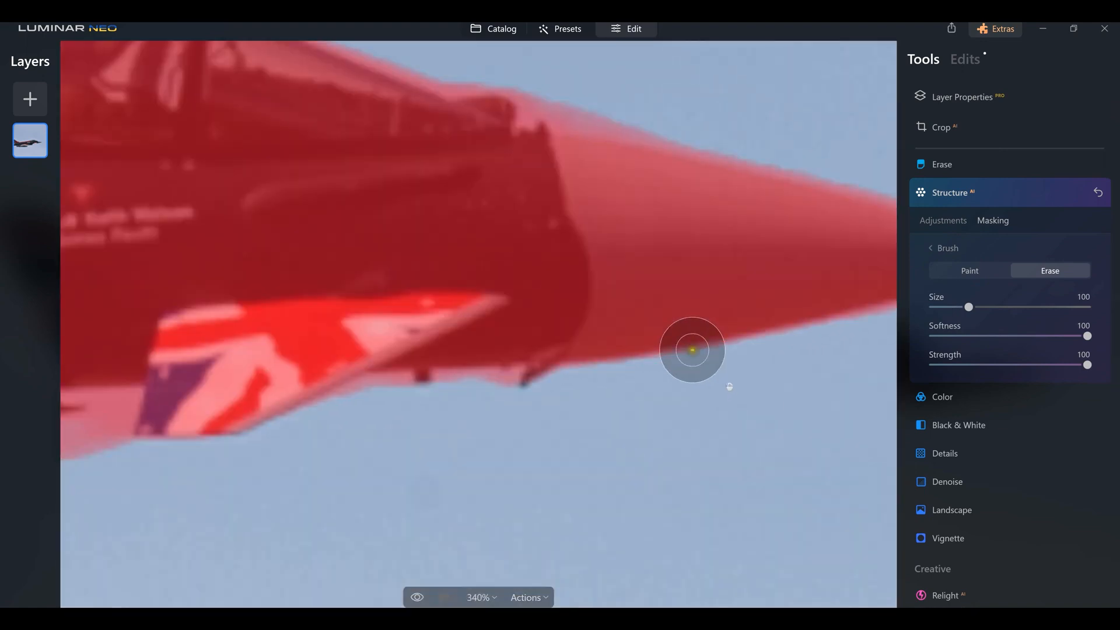
scroll(700, 341, "down", 2)
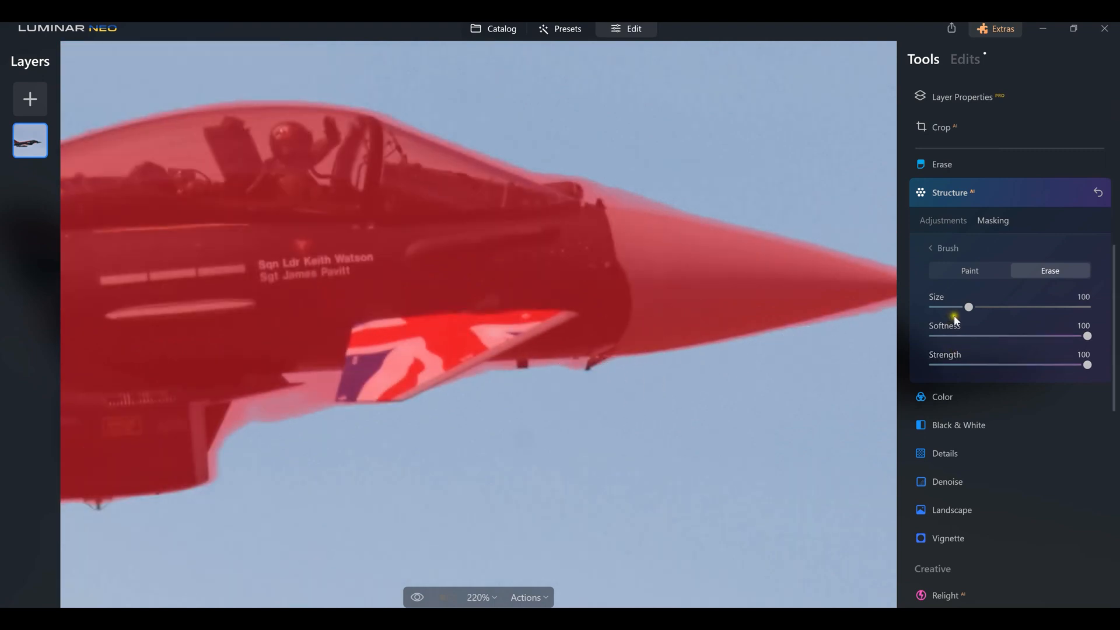
mouse_move(1087, 336)
left_mouse_down()
mouse_move(1032, 336)
mouse_move(1045, 336)
left_mouse_up()
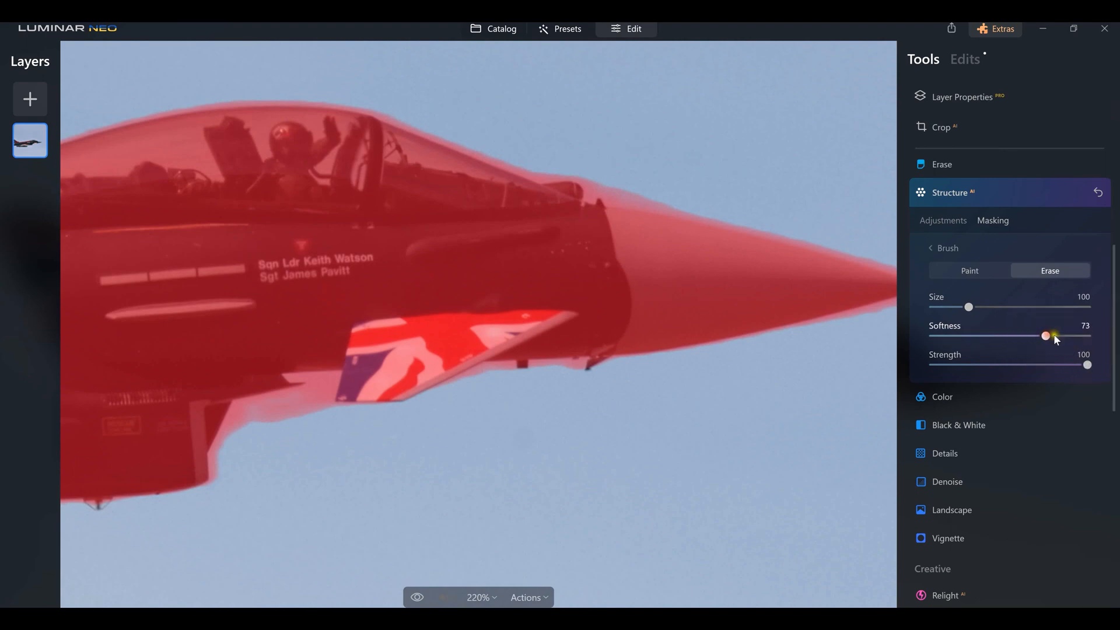
left_click_drag(982, 311, 954, 306)
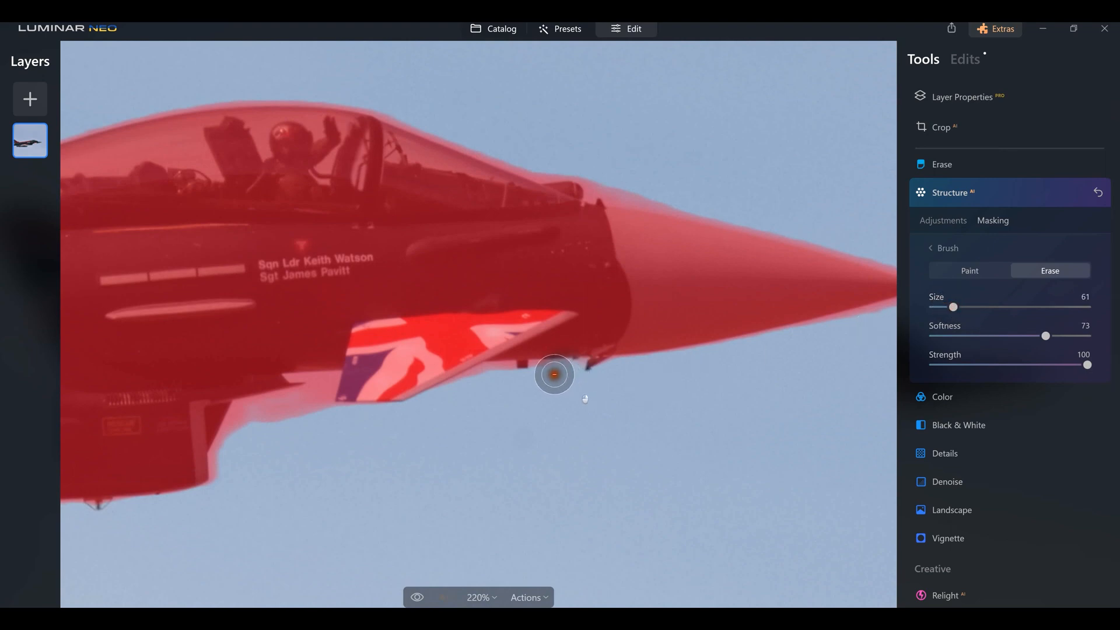
Step: Erase the mask spill beneath the air intake and nose, and along the upper edges of the nose cone and canopy
mouse_move(535, 378)
left_mouse_down()
mouse_move(392, 417)
mouse_move(319, 424)
mouse_move(322, 379)
mouse_move(322, 415)
mouse_move(318, 389)
mouse_move(331, 375)
mouse_move(309, 417)
mouse_move(307, 390)
mouse_move(292, 384)
mouse_move(303, 403)
mouse_move(294, 417)
mouse_move(260, 406)
mouse_move(234, 422)
mouse_move(196, 507)
left_mouse_up()
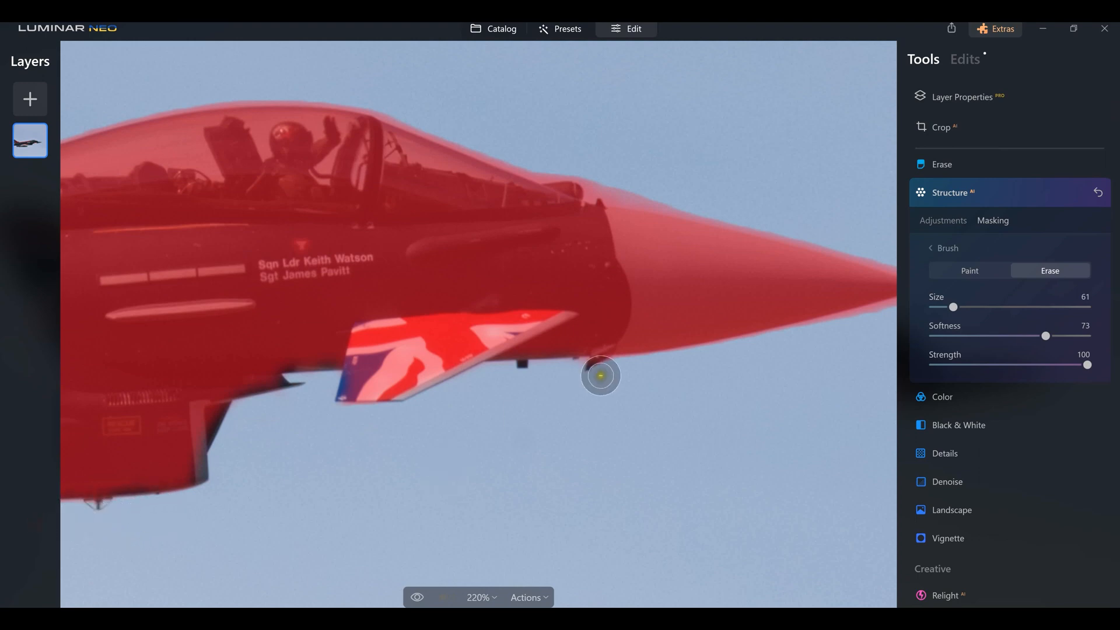
left_click_drag(616, 376, 755, 353)
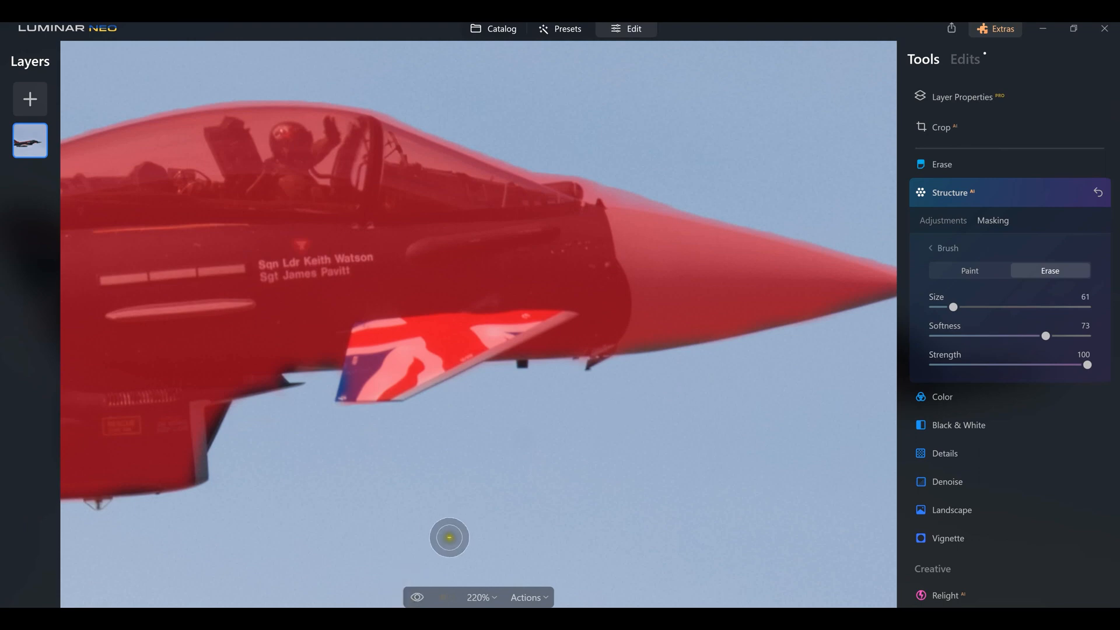
scroll(496, 477, "down", 2)
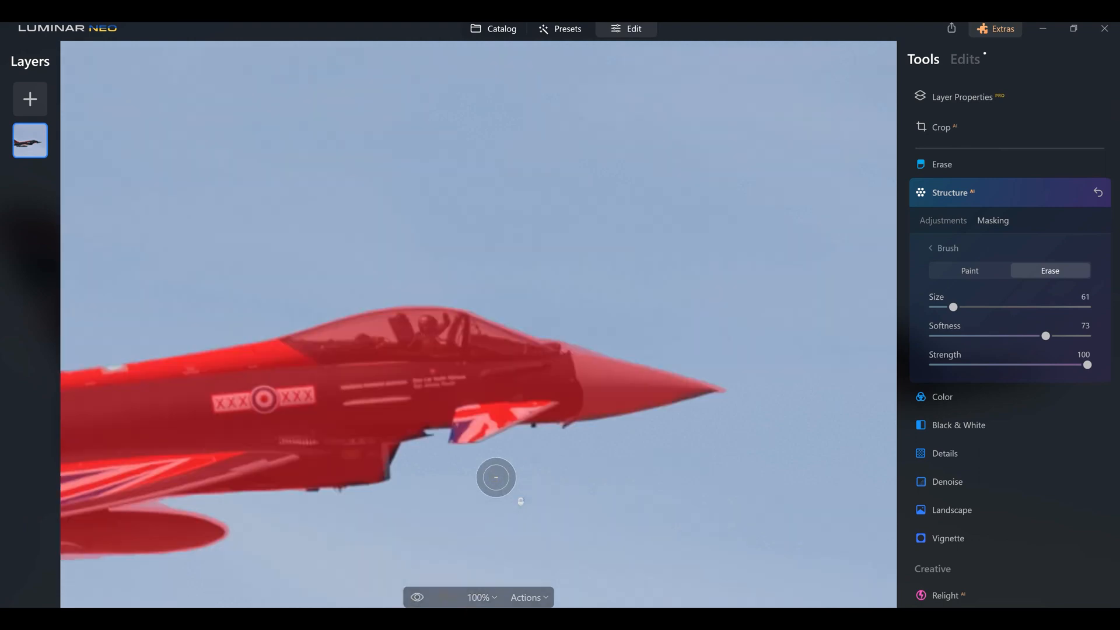
scroll(726, 396, "up", 3)
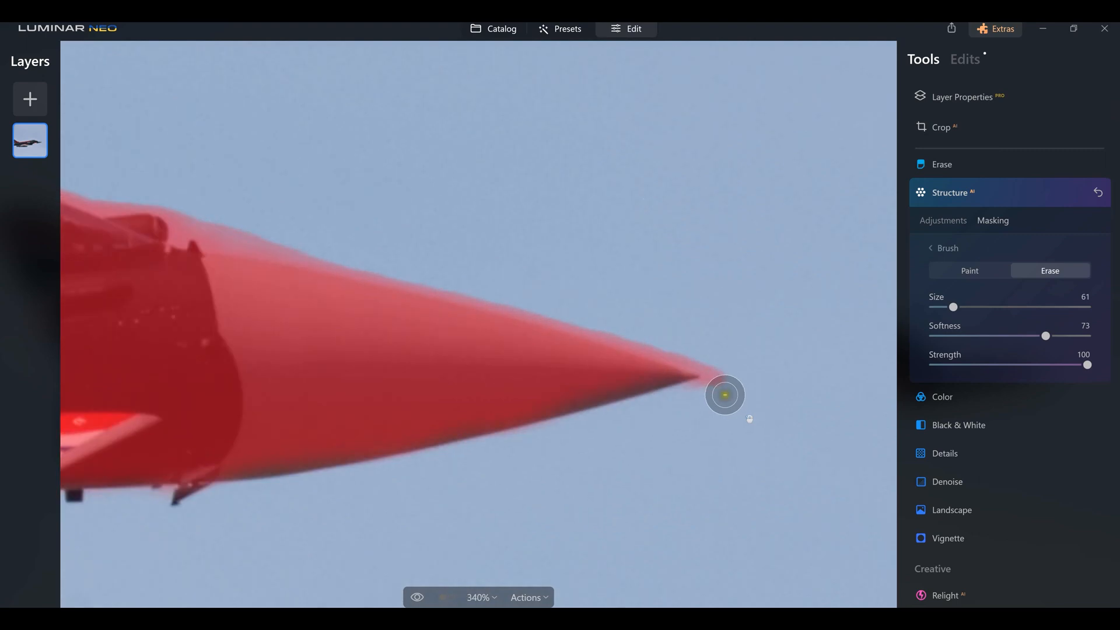
mouse_move(715, 378)
left_mouse_down()
mouse_move(707, 358)
mouse_move(577, 315)
mouse_move(180, 225)
left_mouse_up()
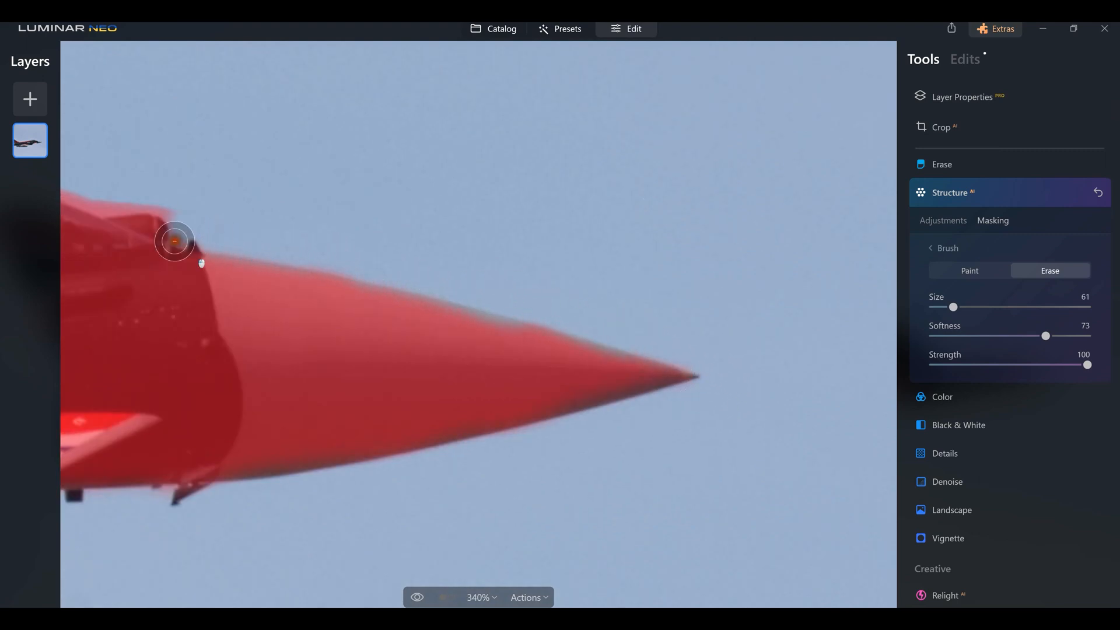
scroll(594, 547, "down", 2)
scroll(425, 285, "up", 2)
mouse_move(691, 328)
left_mouse_down()
mouse_move(623, 326)
mouse_move(443, 250)
mouse_move(324, 224)
mouse_move(183, 225)
left_mouse_up()
Step: Erase the mask spill along the upper edge of the fuselage behind the canopy
scroll(478, 336, "down", 3)
scroll(478, 336, "up", 3)
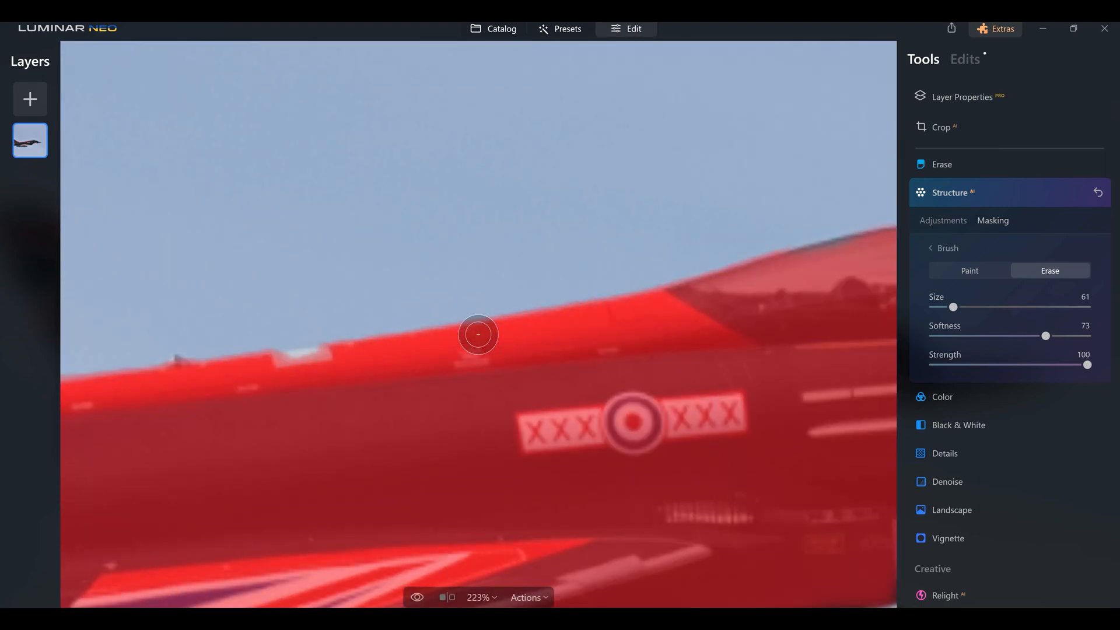
scroll(355, 327, "left", 3)
mouse_move(705, 294)
left_mouse_down()
mouse_move(472, 328)
mouse_move(432, 356)
mouse_move(365, 350)
mouse_move(45, 388)
left_mouse_up()
Step: Erase the mask spill at the base of the tail fin and along its leading and trailing edges
scroll(377, 368, "down", 4)
scroll(378, 368, "up", 4)
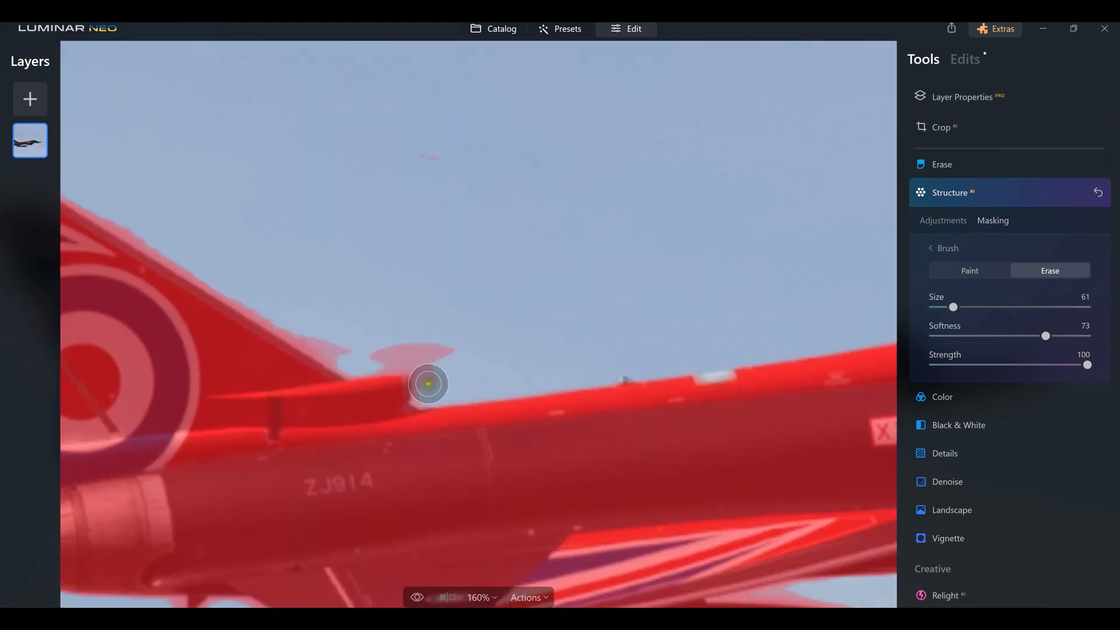
mouse_move(344, 361)
left_mouse_down()
mouse_move(260, 296)
mouse_move(81, 201)
left_mouse_up()
scroll(219, 362, "down", 4)
scroll(170, 275, "up", 4)
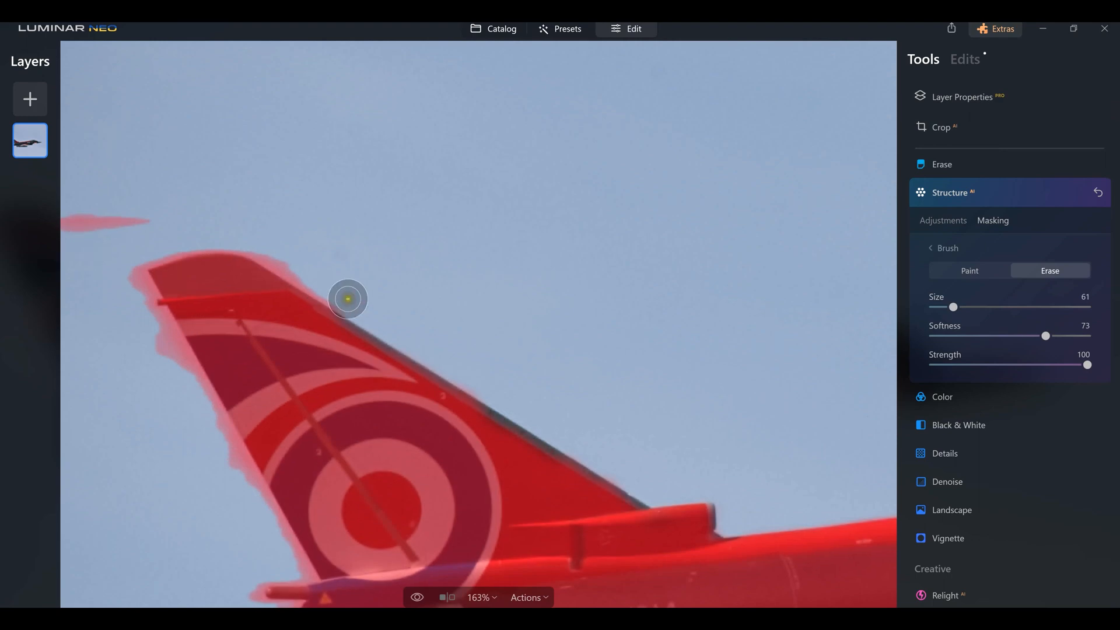
mouse_move(176, 356)
left_mouse_down()
mouse_move(192, 417)
mouse_move(194, 401)
mouse_move(206, 406)
mouse_move(261, 525)
mouse_move(291, 558)
mouse_move(251, 569)
mouse_move(305, 564)
left_mouse_up()
scroll(305, 564, "down", 4)
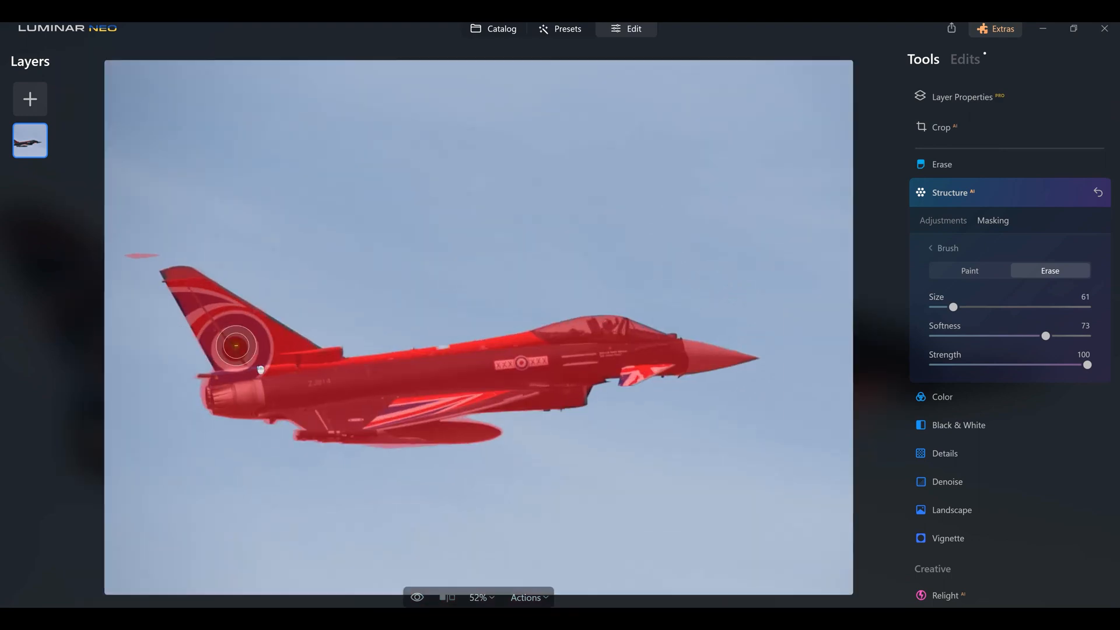
Step: Erase the mask spill around the engine exhaust and along the rear underside of the jet
scroll(145, 338, "up", 6)
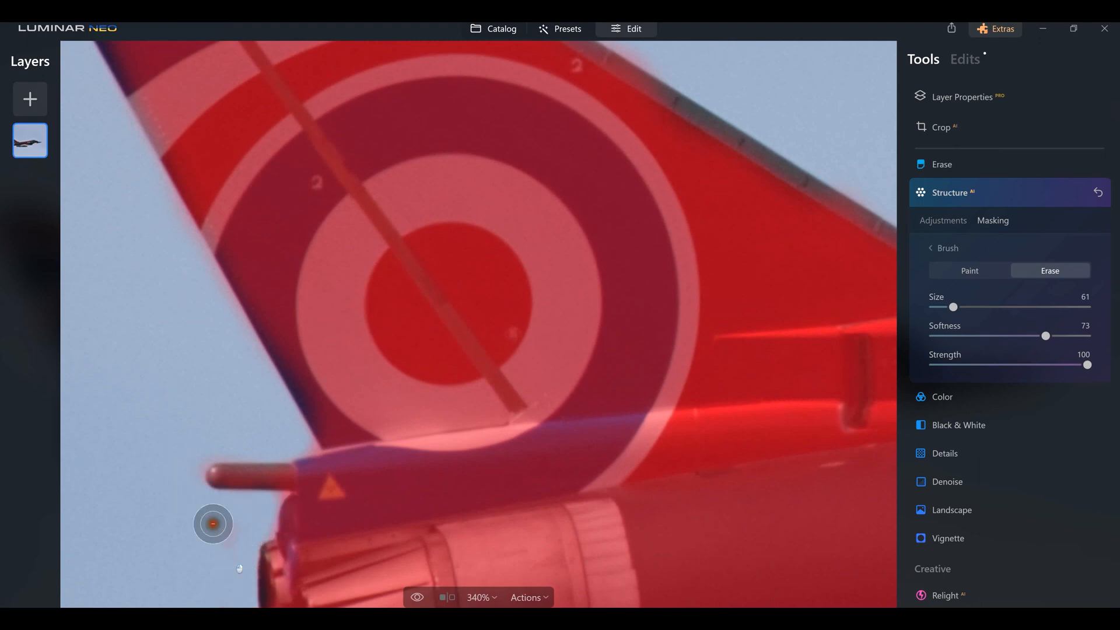
scroll(130, 417, "down", 7)
scroll(132, 426, "up", 2)
scroll(132, 427, "up", 7)
mouse_move(295, 275)
left_mouse_down()
mouse_move(264, 241)
mouse_move(391, 344)
mouse_move(830, 390)
left_mouse_up()
scroll(829, 390, "down", 6)
scroll(369, 362, "up", 6)
mouse_move(261, 350)
left_mouse_down()
mouse_move(301, 317)
mouse_move(493, 372)
mouse_move(467, 400)
mouse_move(542, 500)
mouse_move(870, 514)
left_mouse_up()
scroll(417, 395, "down", 6)
Step: Erase the remaining mask spill around the underwing tank and belly, and the stray patch in the sky behind the tail fin
scroll(375, 450, "up", 5)
mouse_move(122, 467)
left_mouse_down()
mouse_move(787, 468)
mouse_move(901, 446)
left_mouse_up()
scroll(815, 309, "up", 3)
mouse_move(814, 309)
left_mouse_down()
mouse_move(502, 338)
mouse_move(757, 290)
mouse_move(707, 333)
left_mouse_up()
scroll(593, 334, "up", 3)
scroll(887, 342, "down", 5)
scroll(806, 467, "up", 4)
mouse_move(806, 467)
left_mouse_down()
mouse_move(839, 440)
mouse_move(593, 317)
mouse_move(600, 250)
mouse_move(805, 256)
left_mouse_up()
scroll(805, 257, "down", 5)
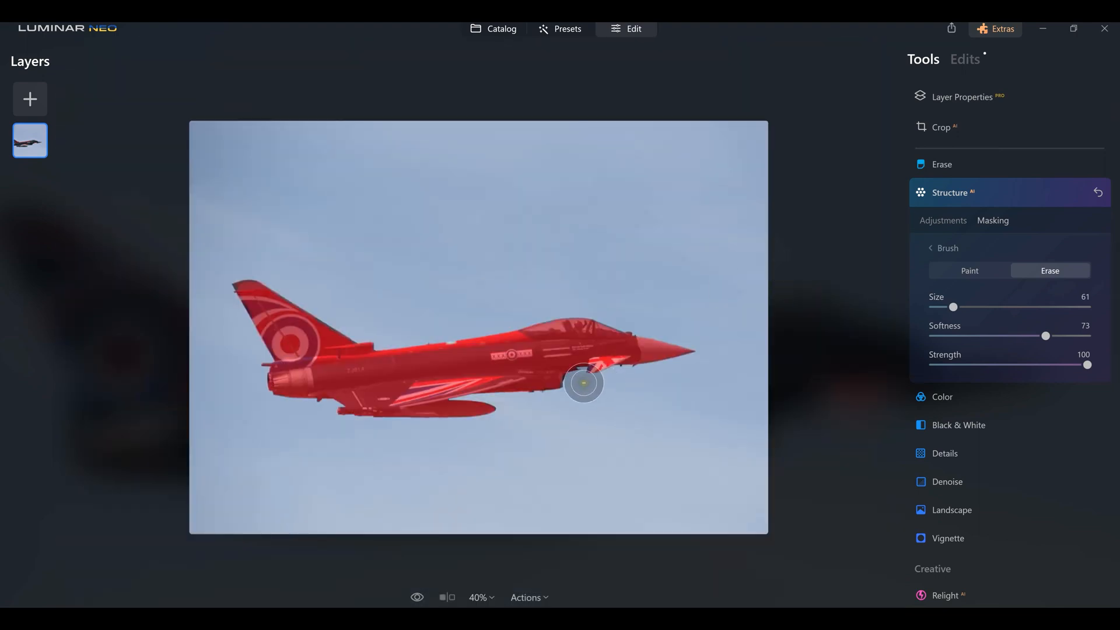
mouse_move(590, 380)
left_mouse_down()
mouse_move(603, 353)
mouse_move(642, 351)
left_mouse_up()
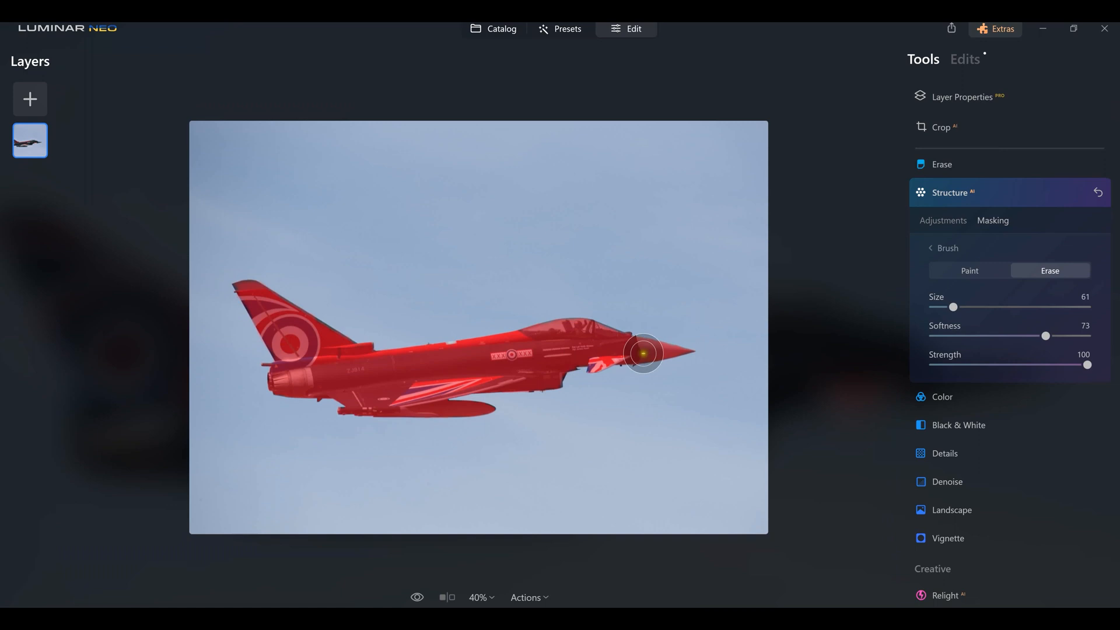
Step: Leave the mask brush and copy the cleaned-up Structure mask
left_click(991, 220)
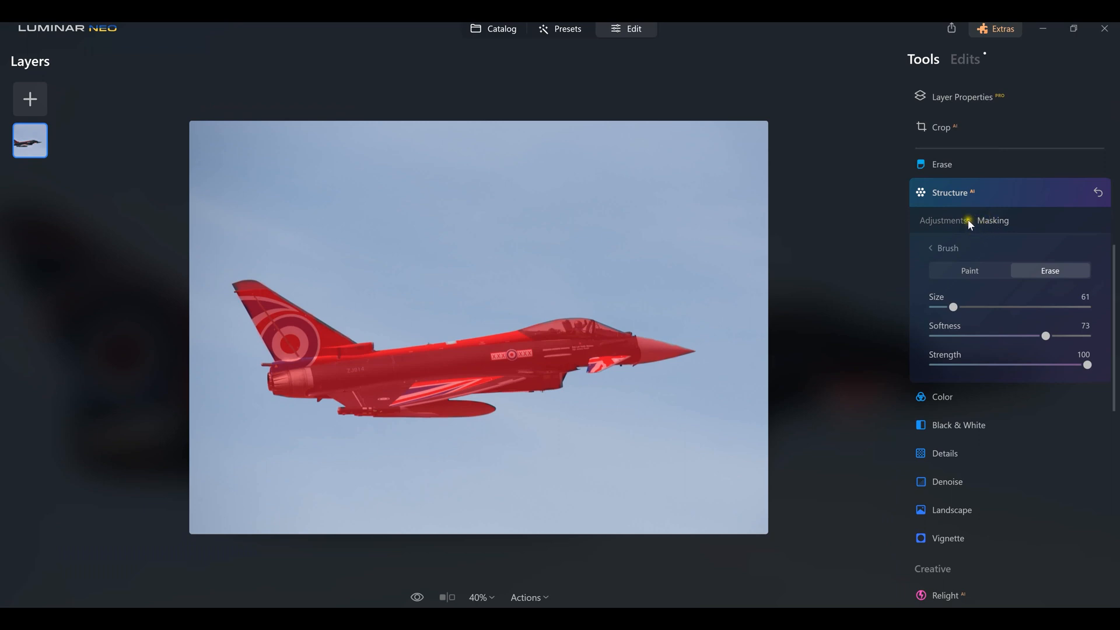
left_click(940, 247)
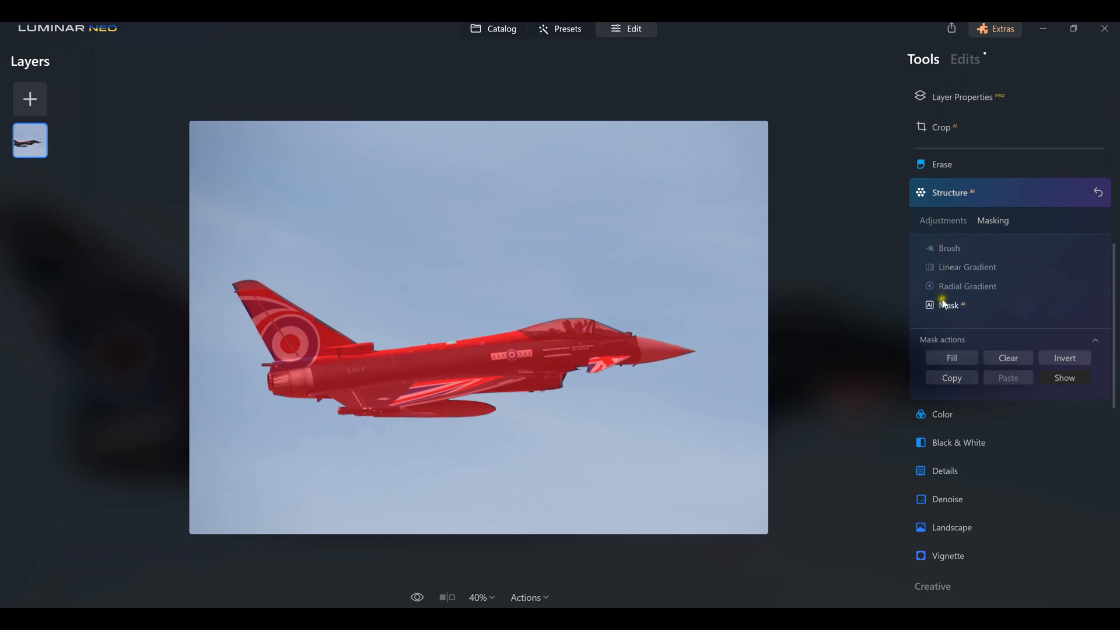
left_click(952, 380)
left_click(951, 380)
Step: Set the Structure Amount to 23 and Boost to 13, and compare the jet with and without the effect
left_click(932, 224)
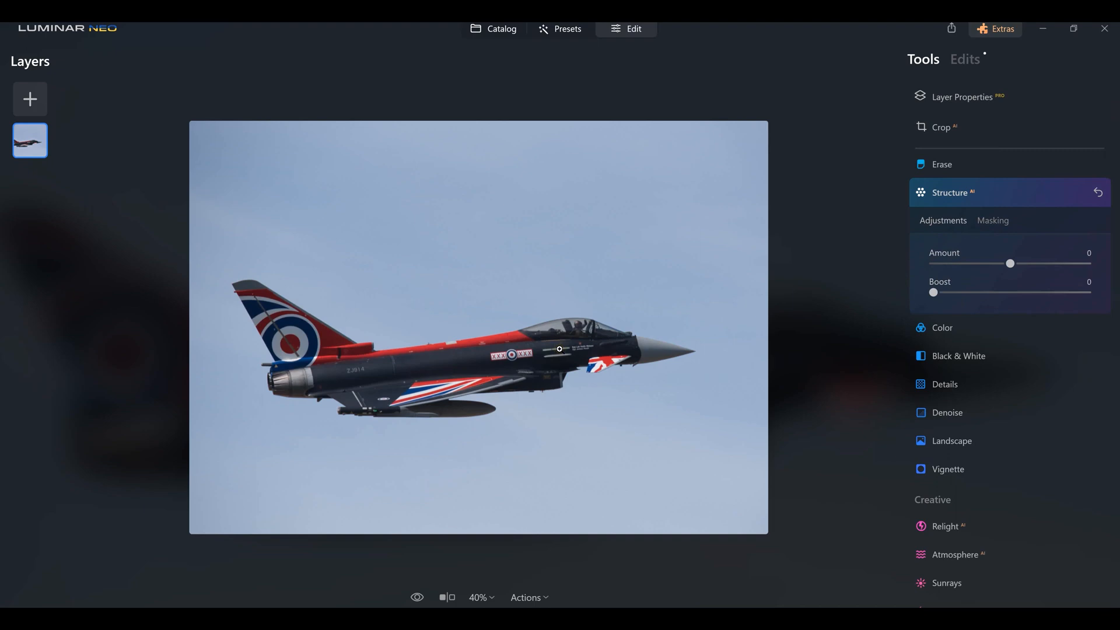
scroll(559, 349, "up", 10)
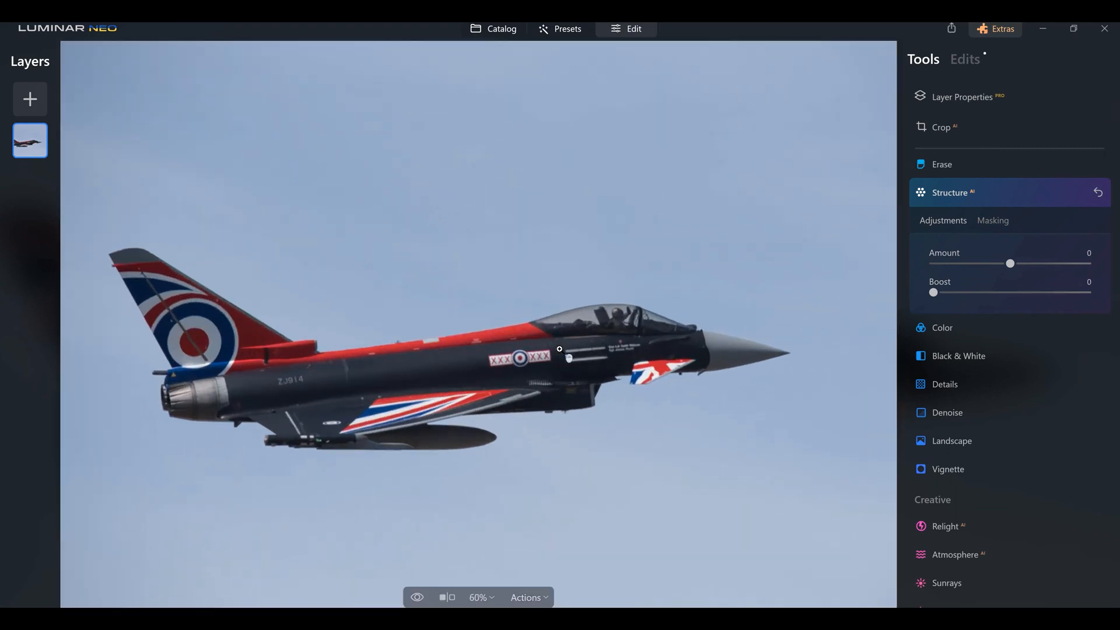
scroll(559, 348, "down", 3)
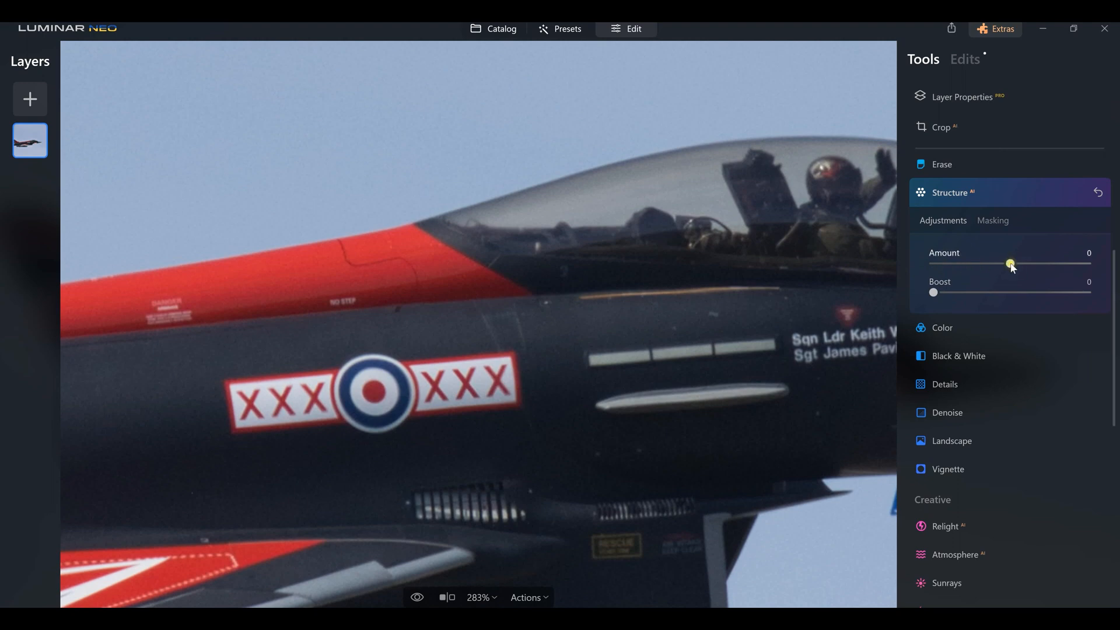
left_click_drag(1010, 263, 1020, 263)
left_click_drag(1027, 264, 1028, 264)
left_click_drag(936, 293, 956, 292)
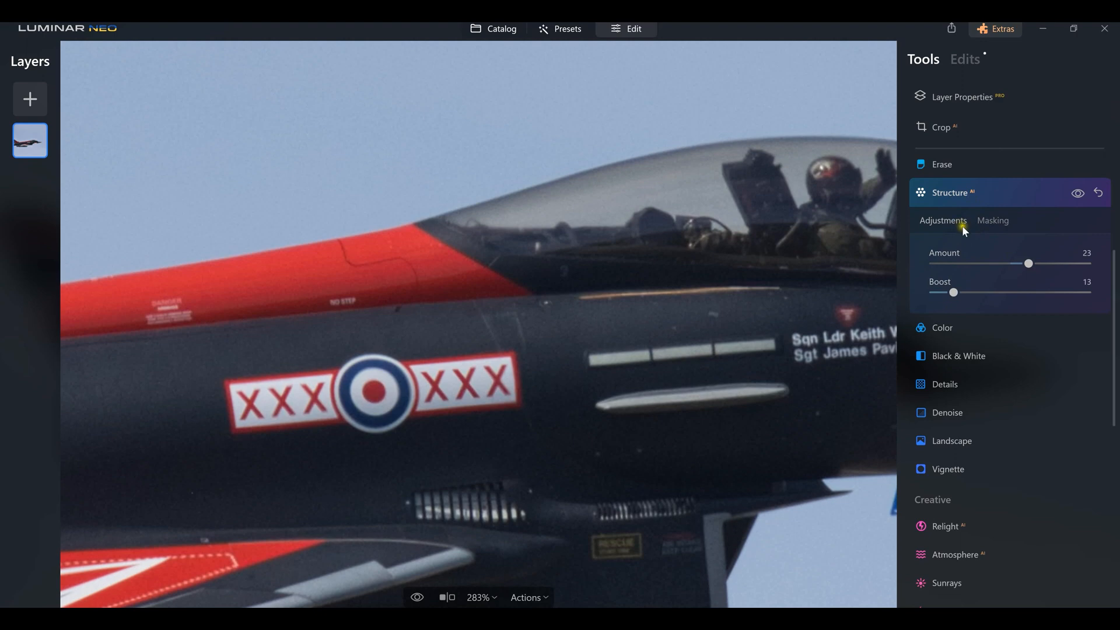
left_click(1078, 193)
left_click(1078, 193)
Step: Paste the copied jet mask into the Details tool and check its coverage with the mask overlay
left_click(940, 385)
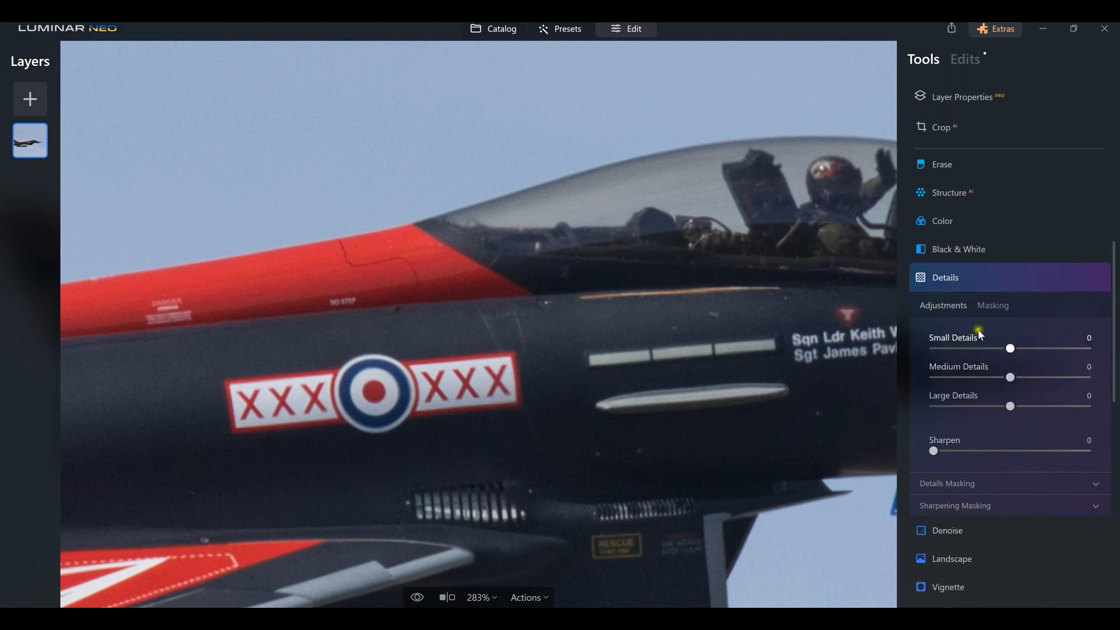
left_click(991, 304)
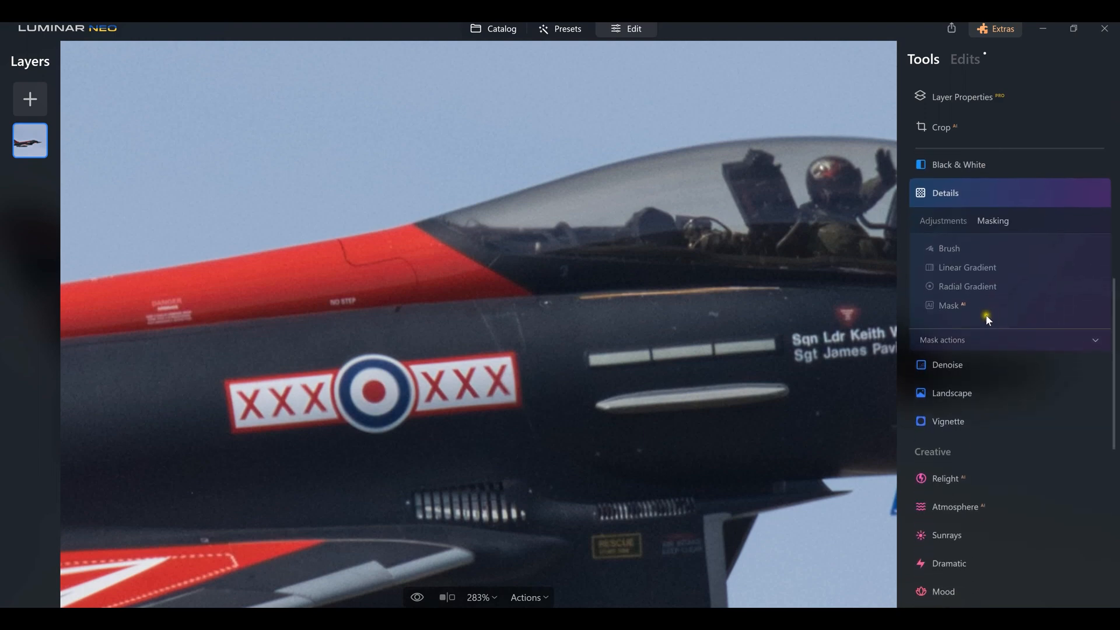
left_click(952, 340)
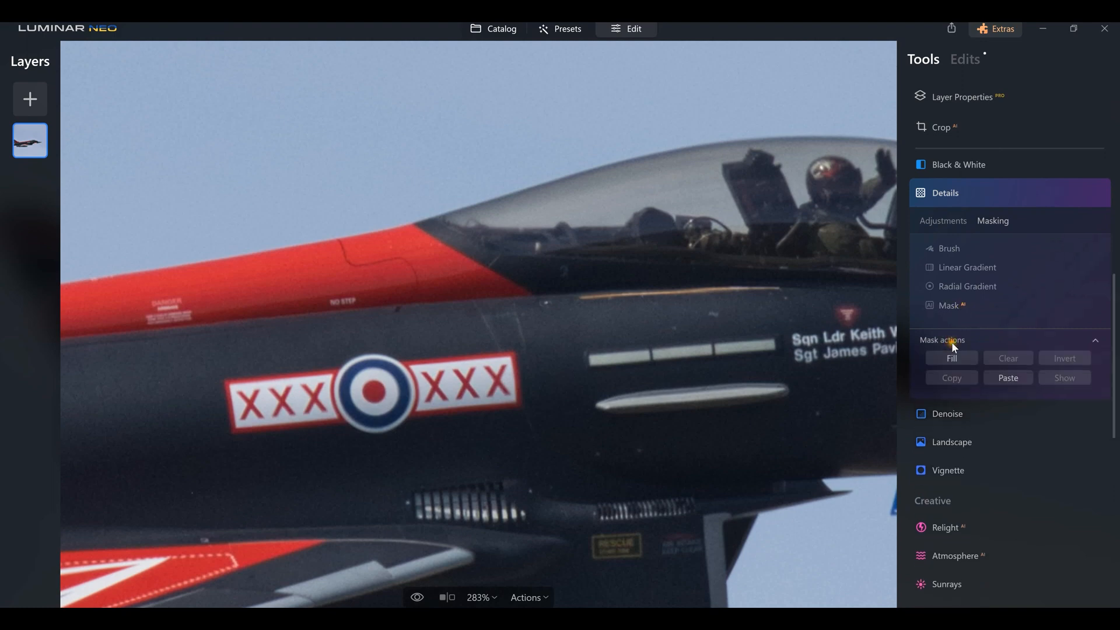
left_click(1009, 379)
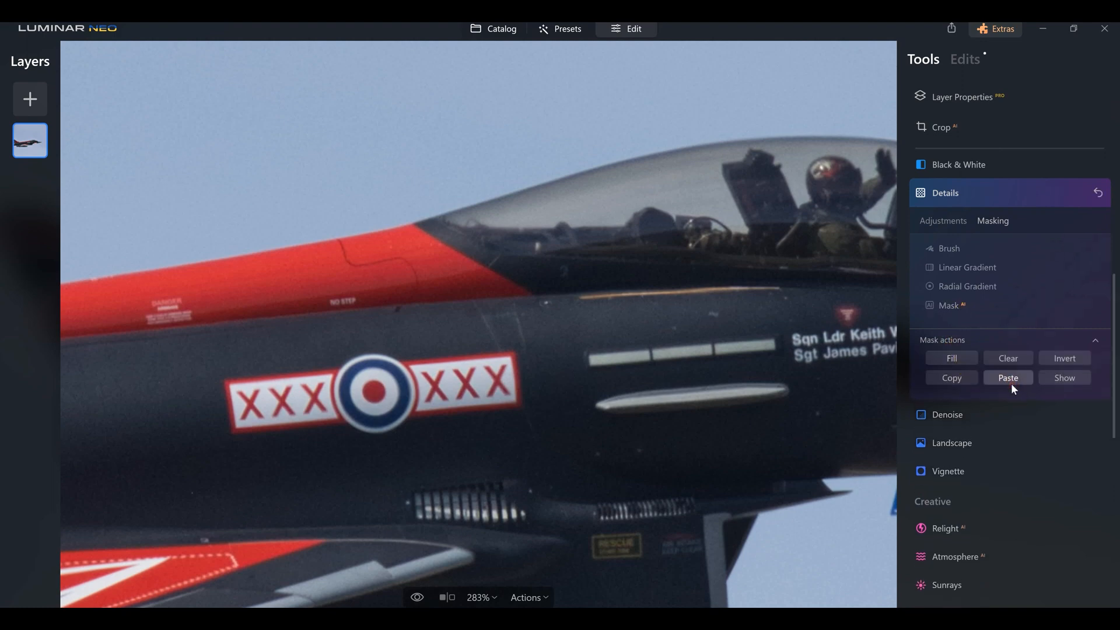
left_click(1064, 379)
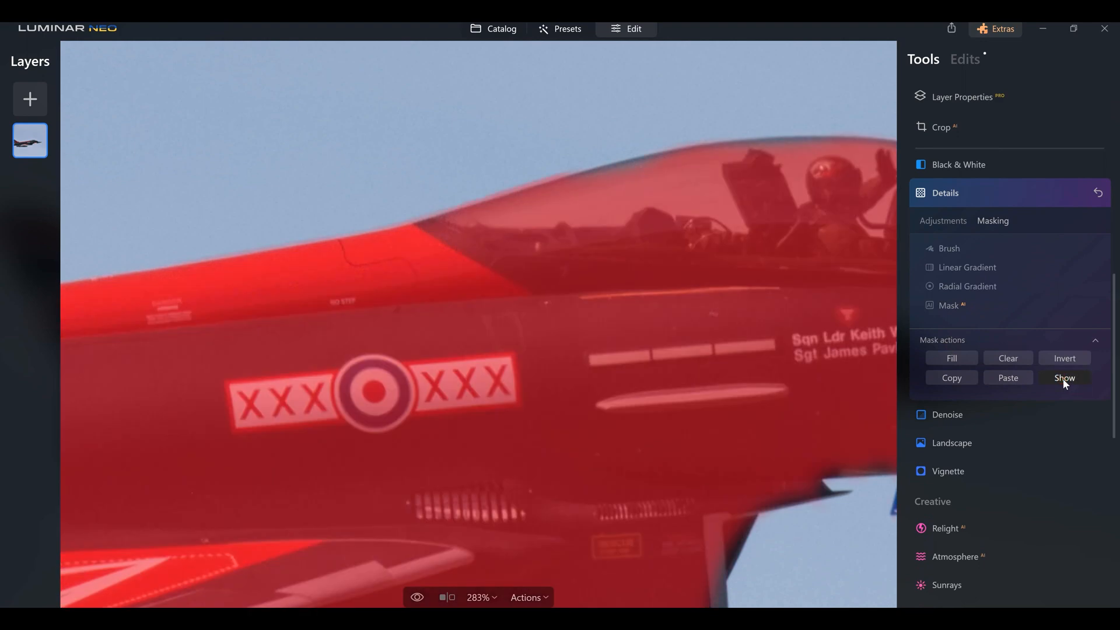
left_click(1062, 378)
left_click(1015, 376)
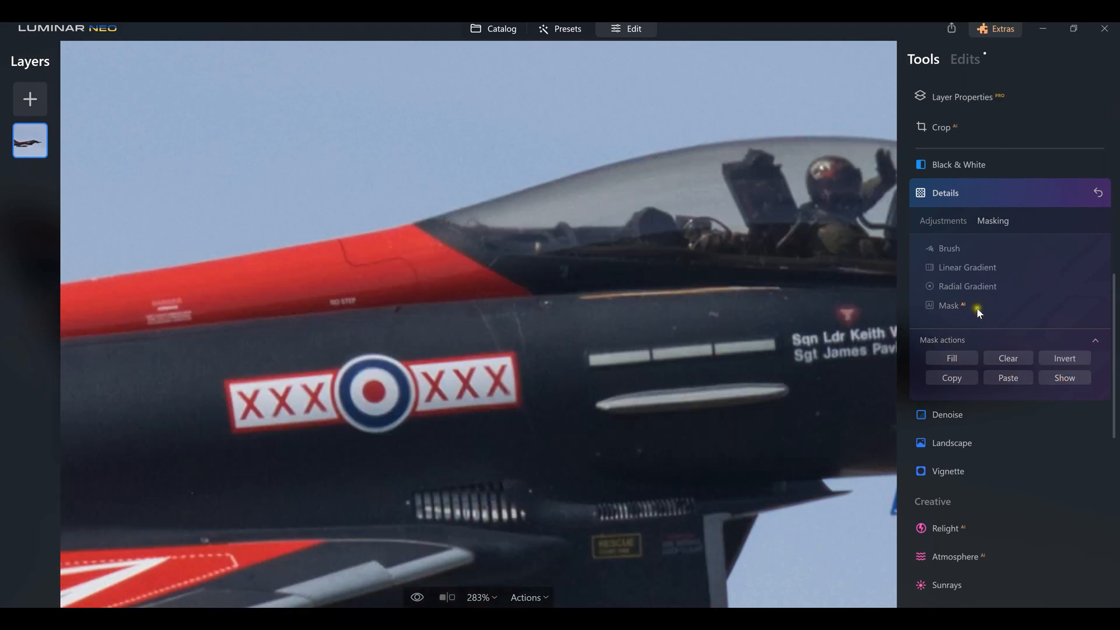
Step: Set Small Details to 11, Medium Details to 22, Large Details to 26 and Sharpen to 14
left_click(942, 229)
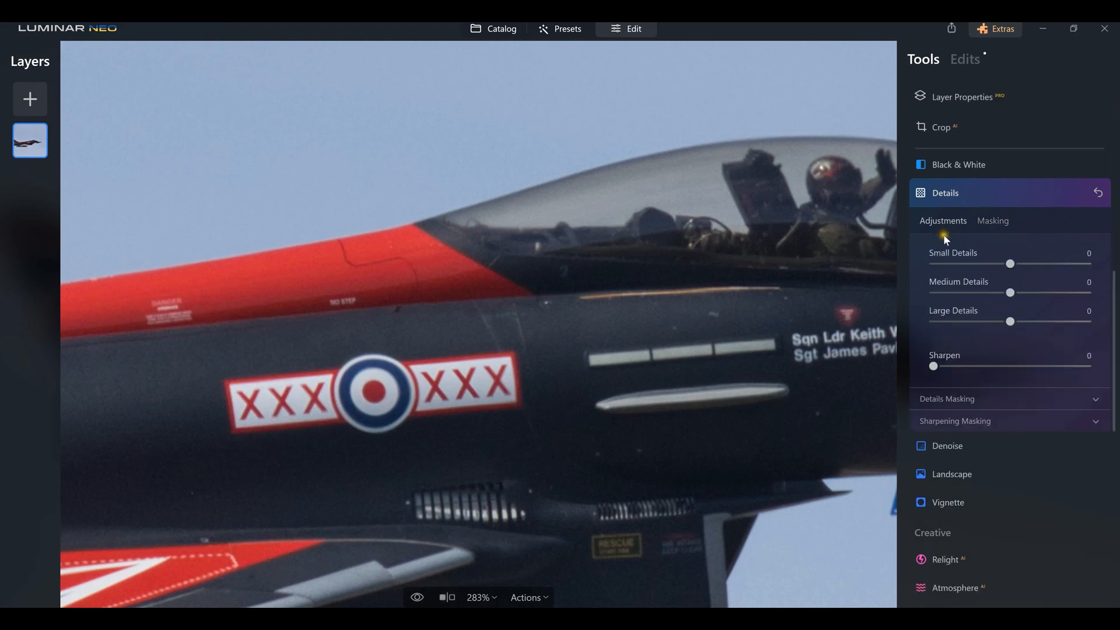
left_click_drag(1009, 322, 1016, 324)
left_click_drag(1010, 292, 1023, 264)
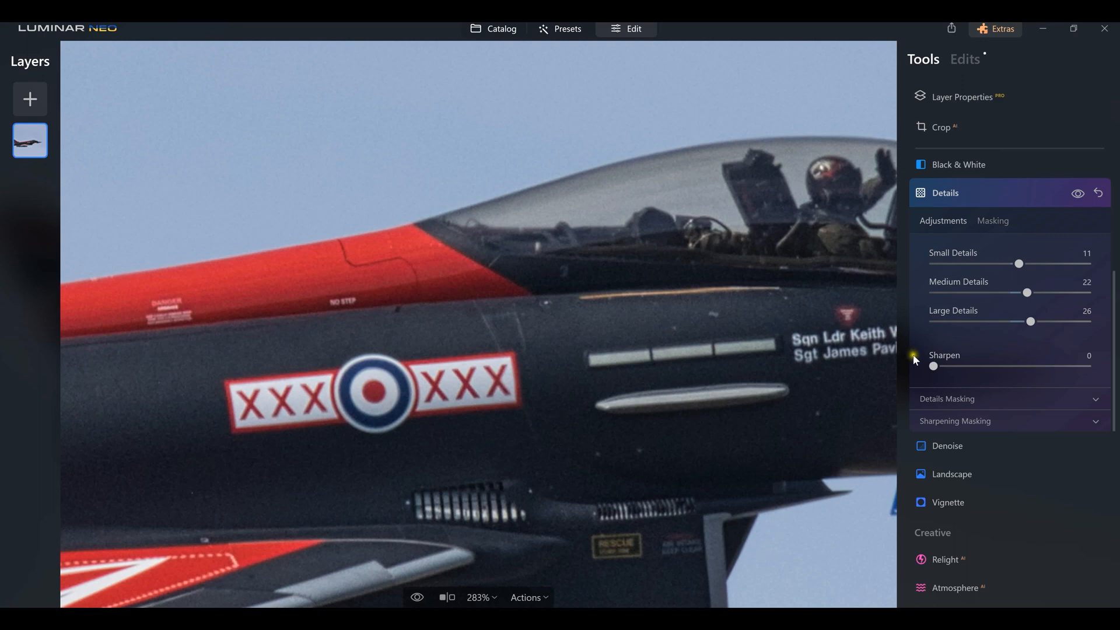
left_click(933, 367)
left_click_drag(959, 367, 955, 366)
Step: In the Develop tool, try Highlights at -25, reset it, and set Exposure to 0.11
scroll(968, 294, "up", 5)
scroll(970, 293, "down", 3)
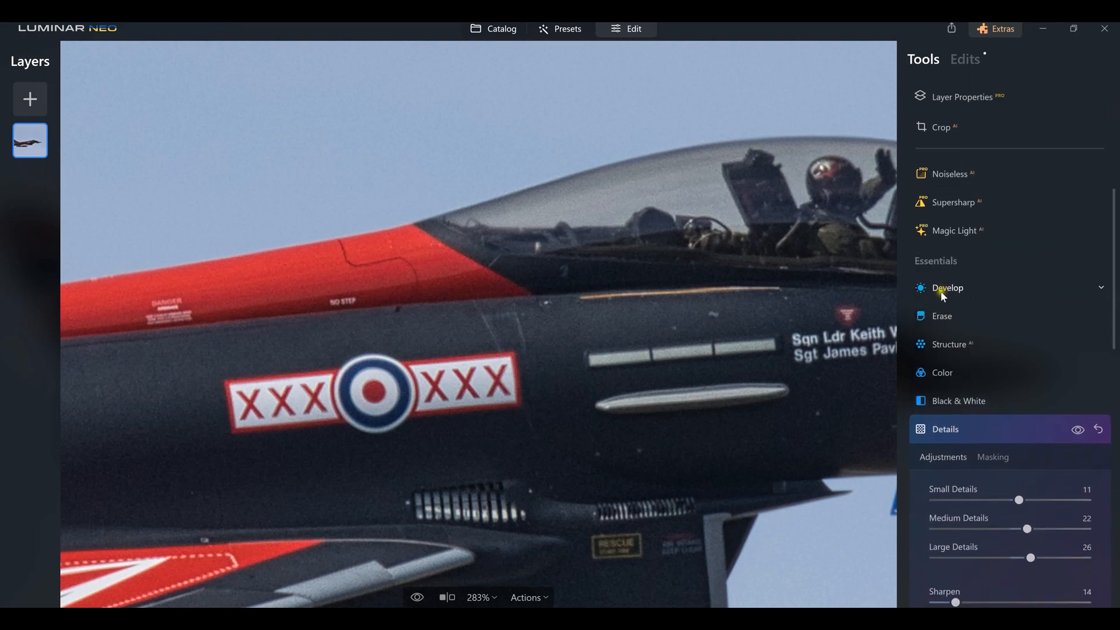
left_click(943, 291)
scroll(941, 299, "down", 2)
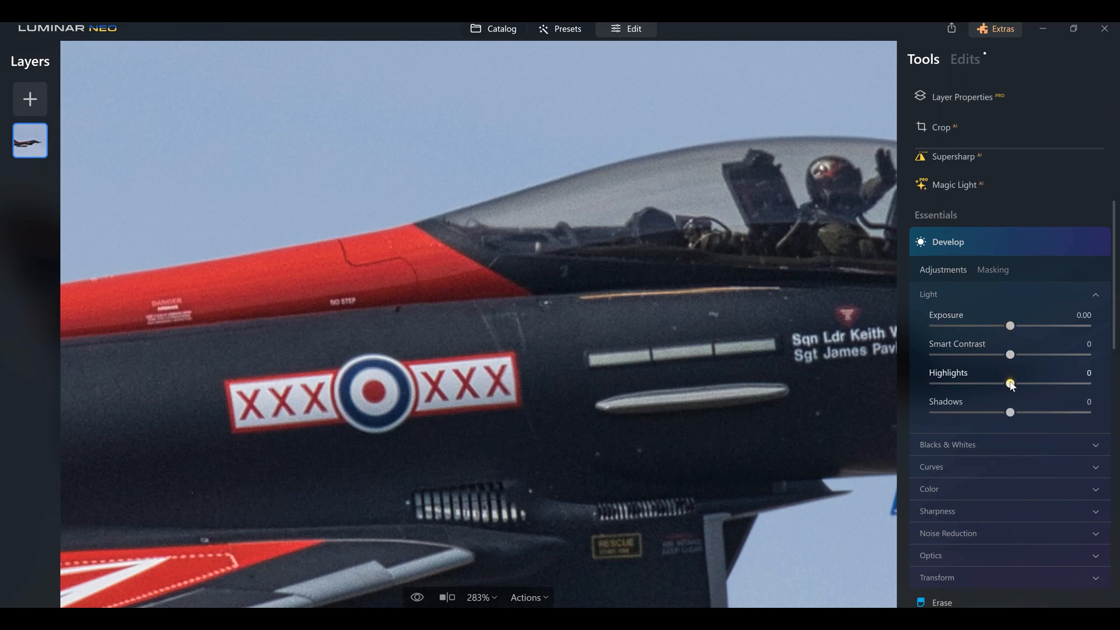
left_click_drag(1012, 385, 990, 390)
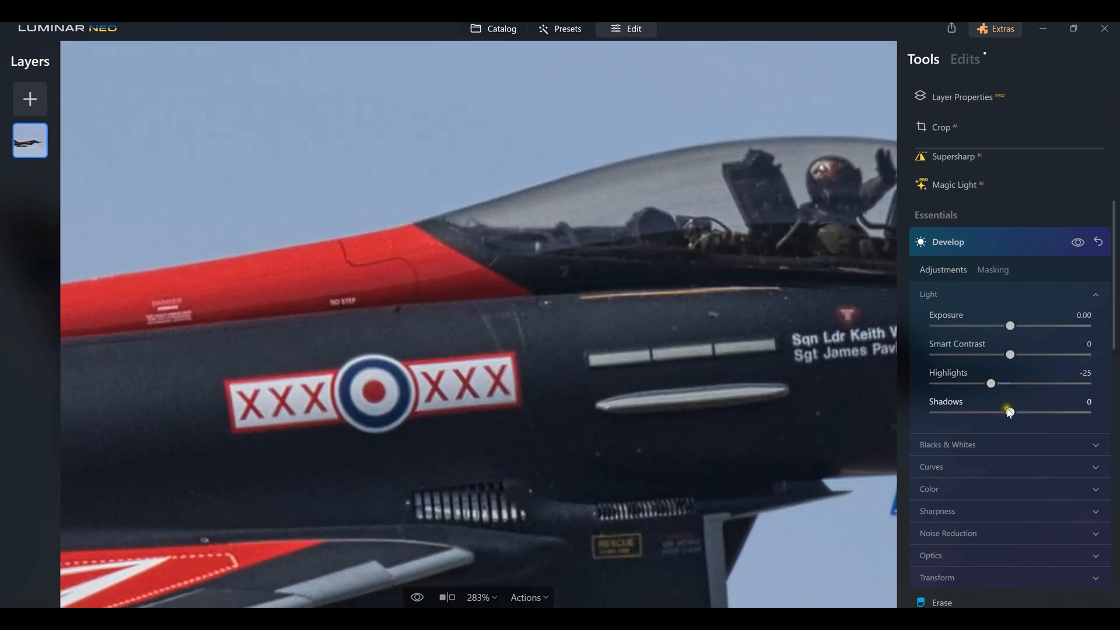
left_click(1098, 243)
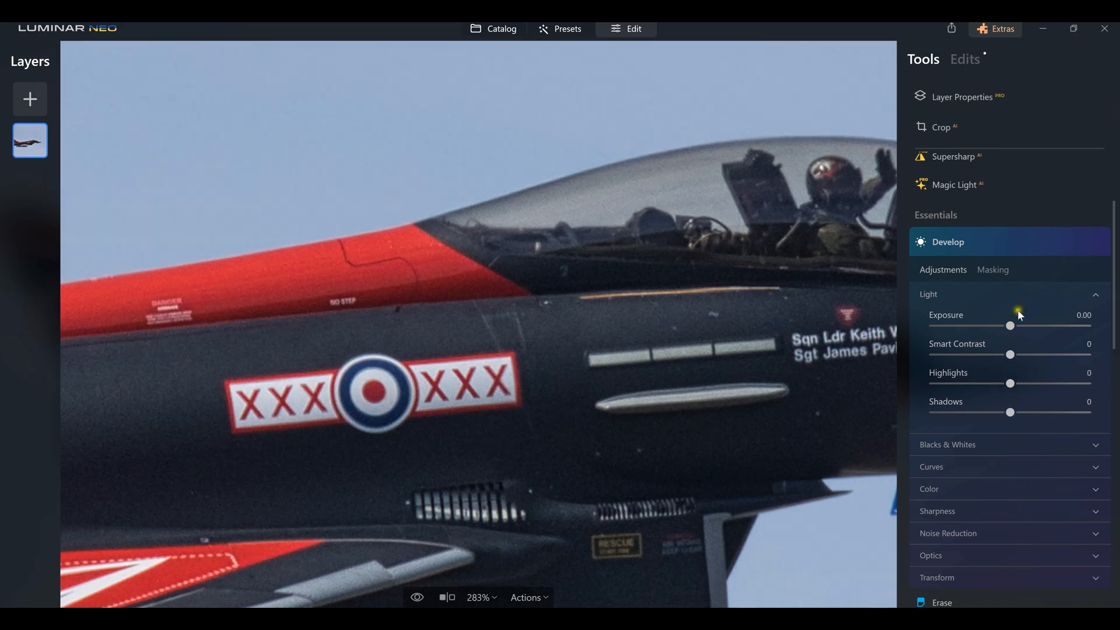
left_click_drag(1011, 326, 1012, 327)
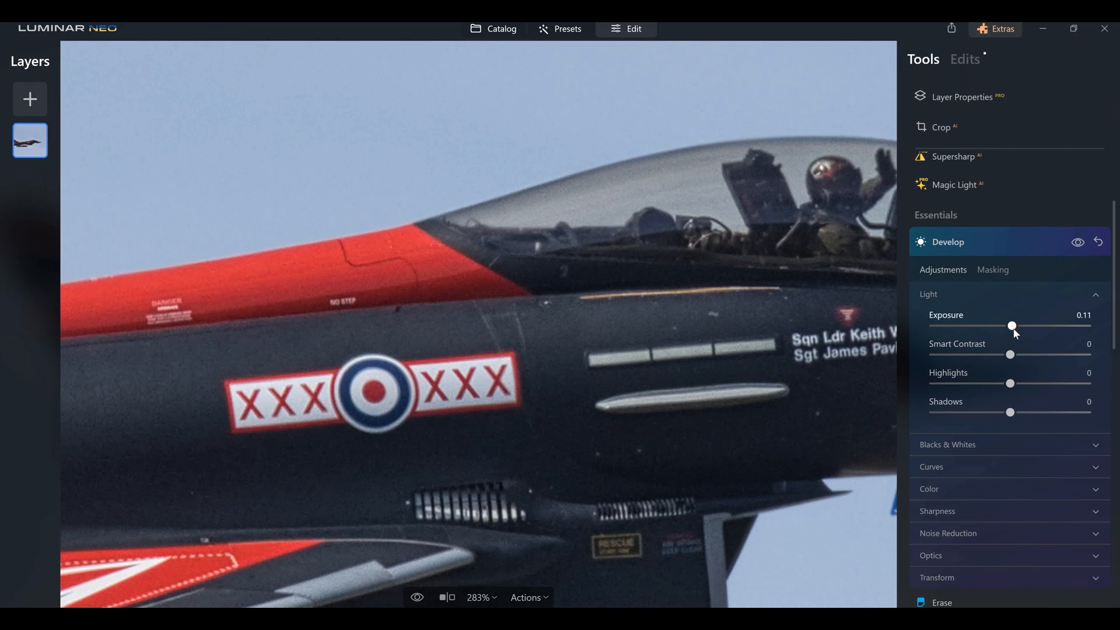
Step: Inspect the jet at full view and close up, and set the Develop tool's Smart Contrast to 15
left_click(627, 329)
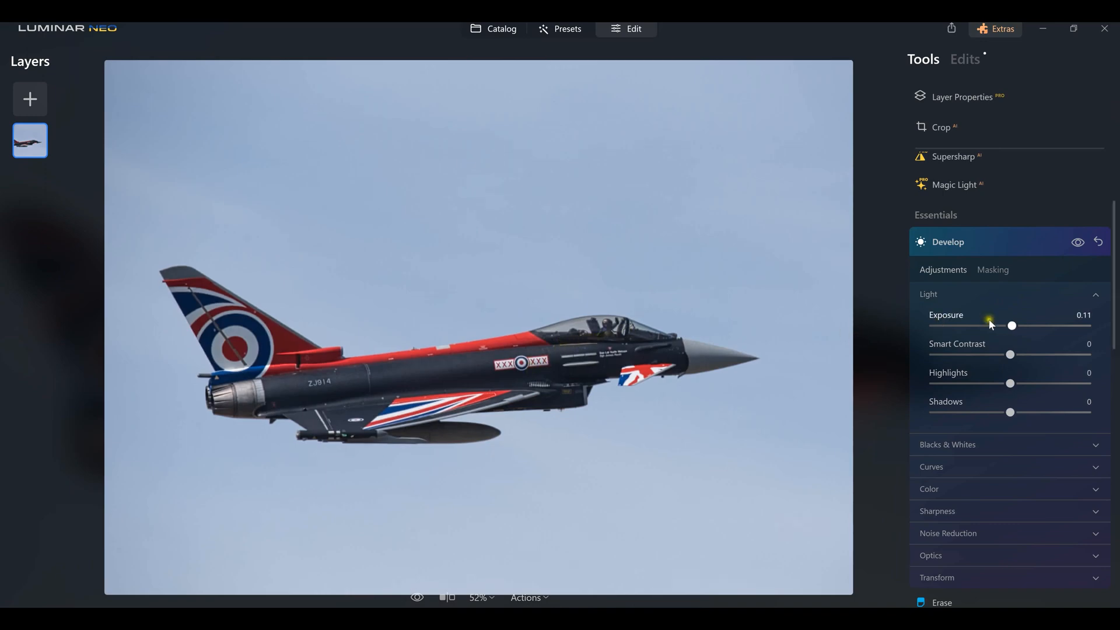
left_click(575, 365)
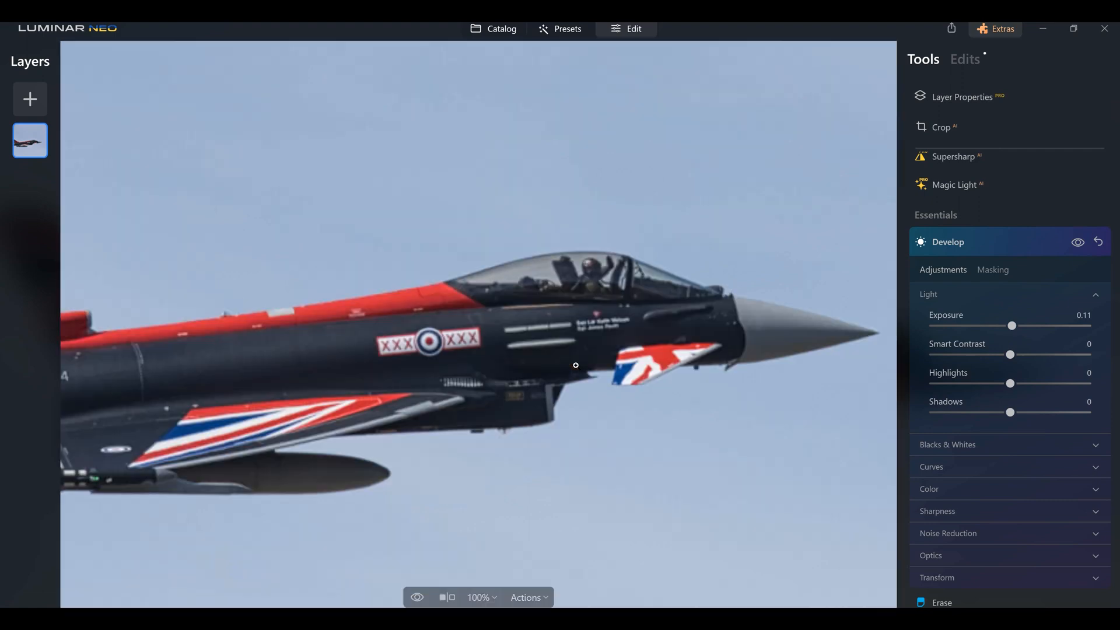
left_click(543, 327)
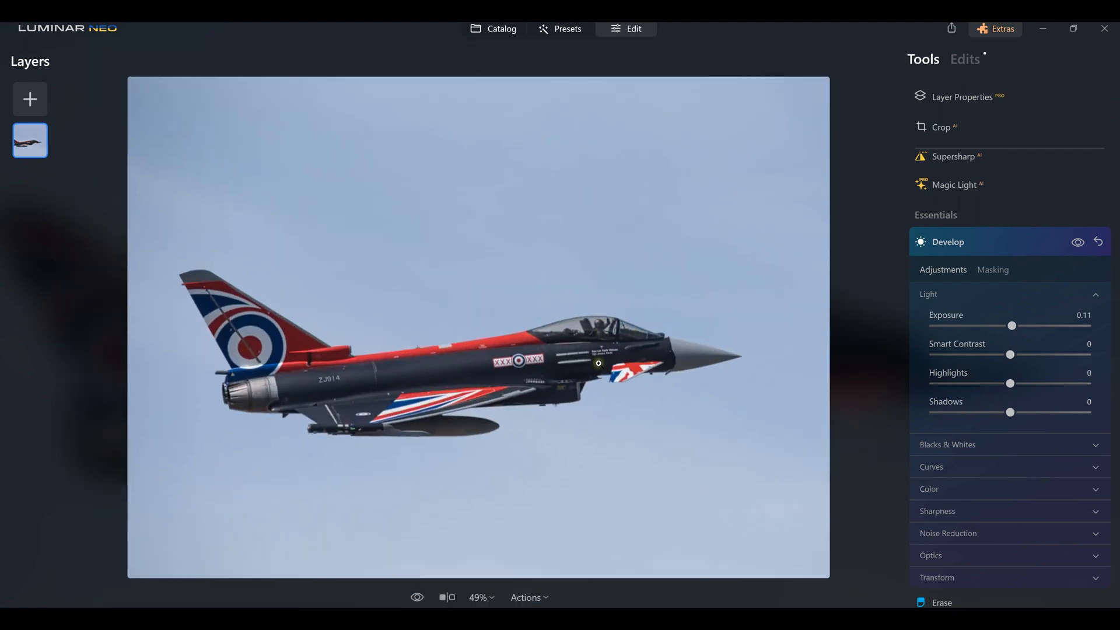
left_click(598, 364)
scroll(598, 363, "up", 5)
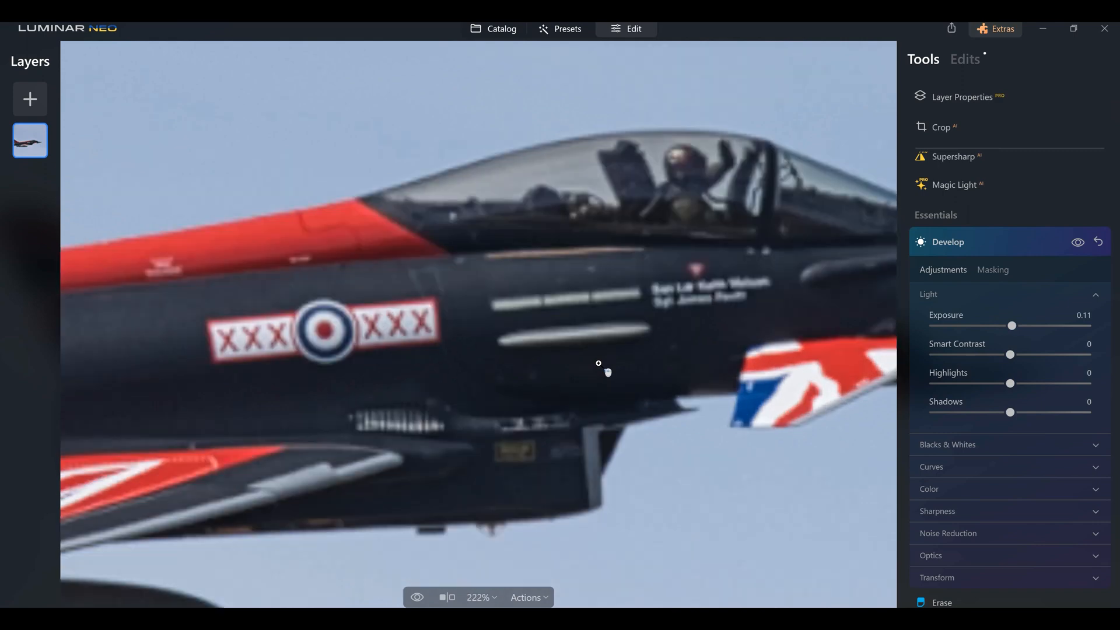
left_click(1010, 355)
left_click_drag(1010, 355, 1021, 354)
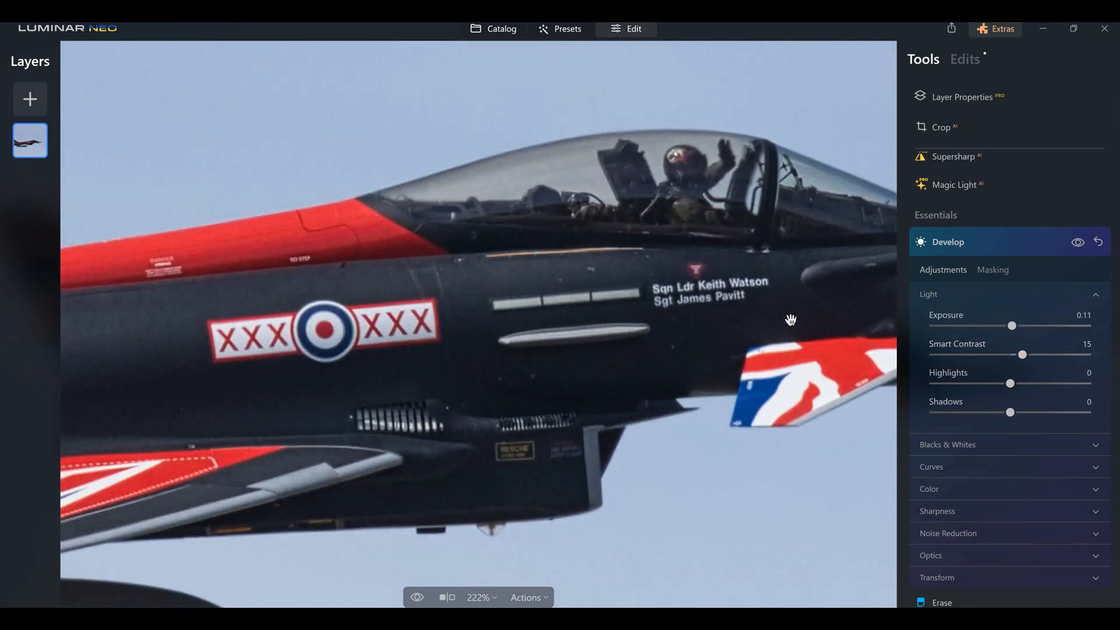
left_click(659, 316)
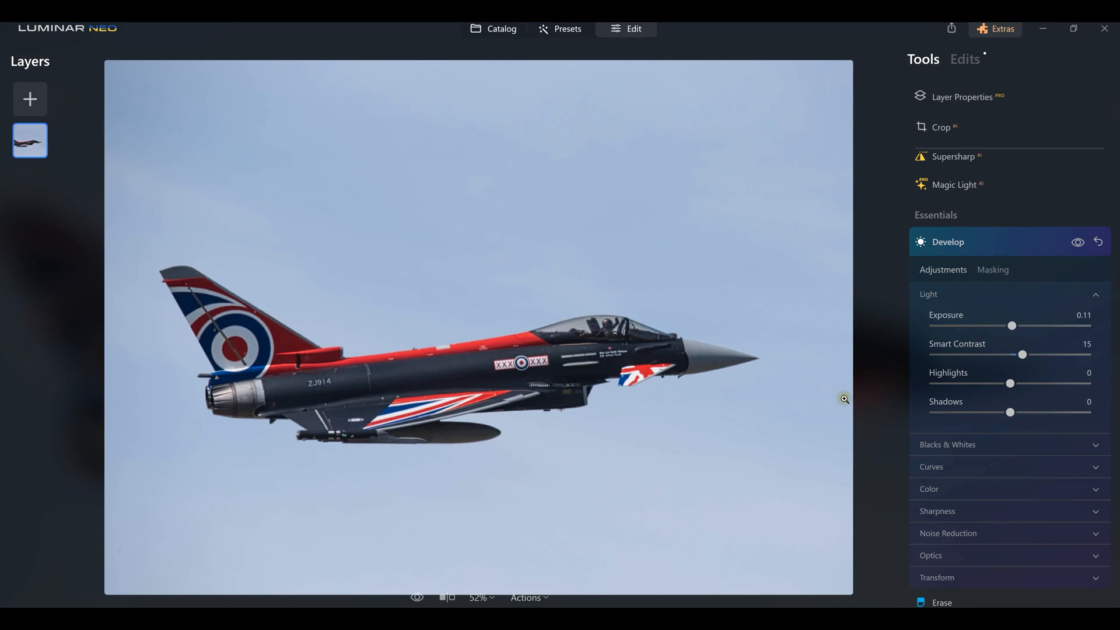
Step: Expand the Develop curves, and apply the copied jet mask to the Develop adjustments
left_click(932, 464)
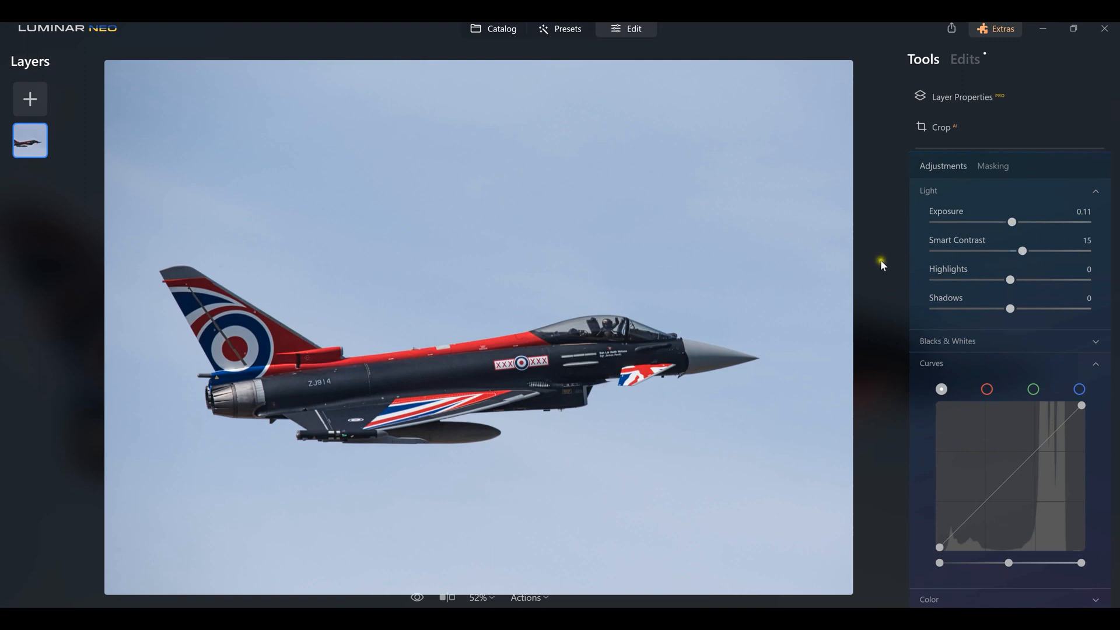
left_click(999, 168)
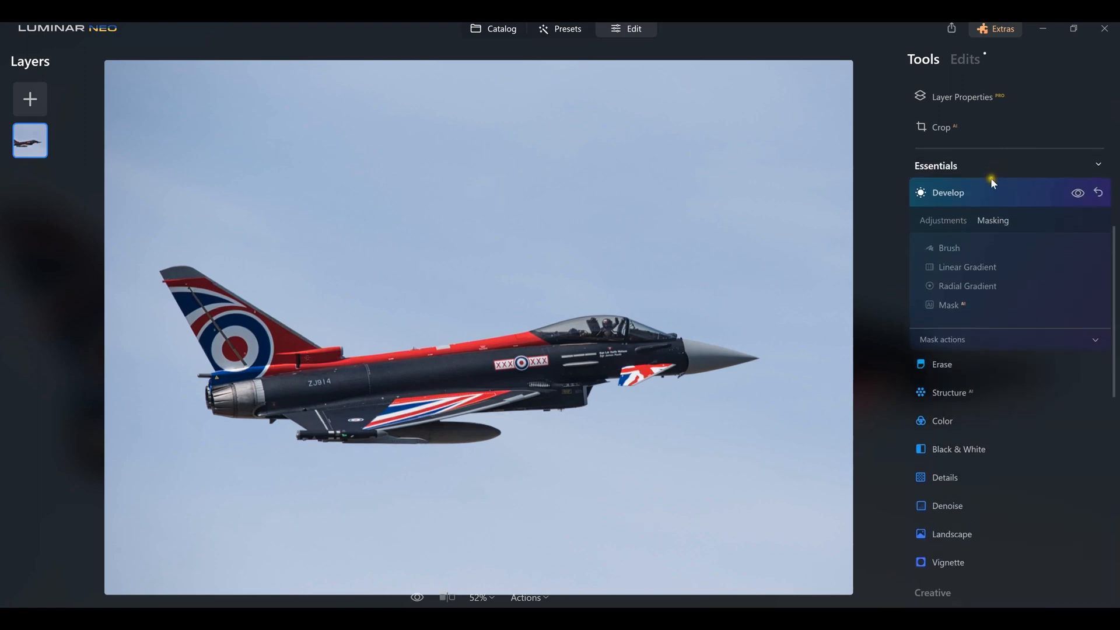
left_click(946, 337)
left_click(948, 338)
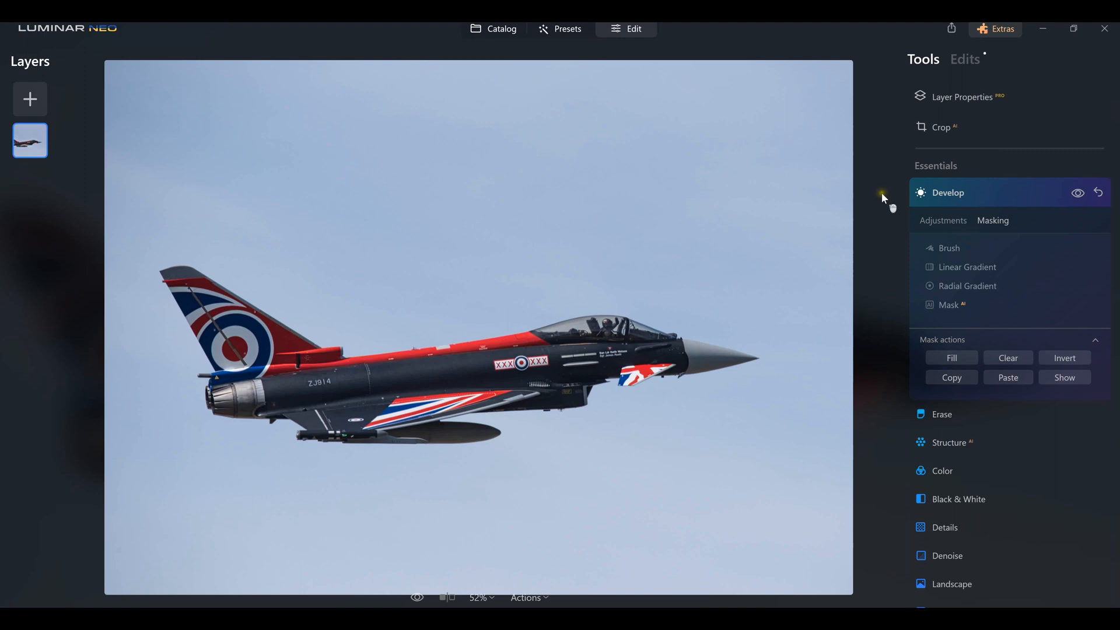
Step: In the Landscape tool, paste the copied jet mask, display it, and invert it to cover the sky
scroll(915, 195, "down", 3)
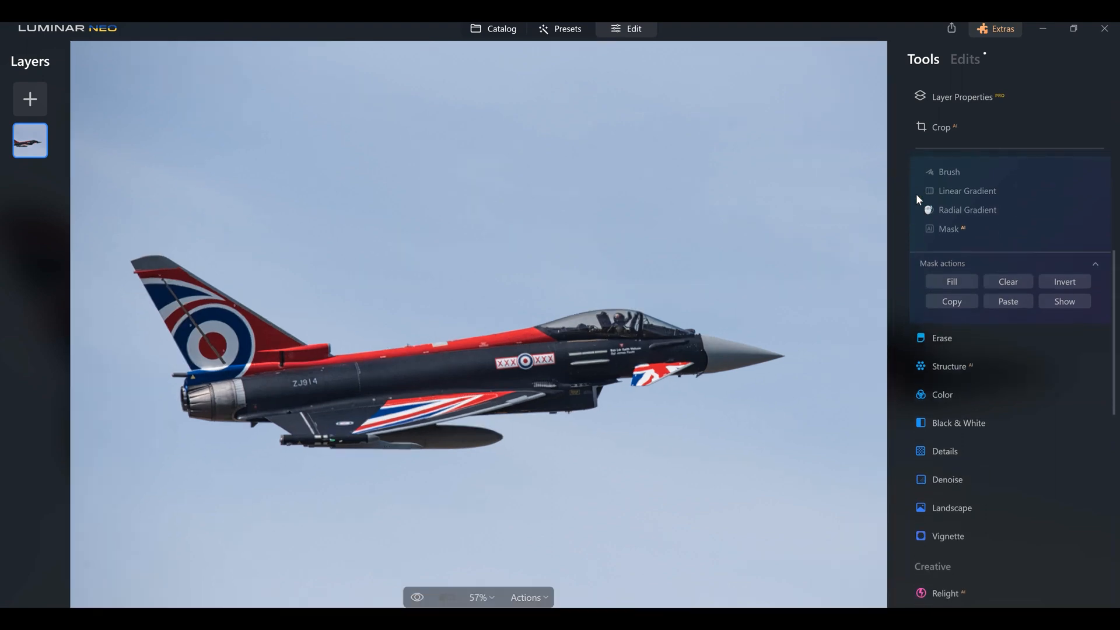
scroll(919, 201, "up", 4)
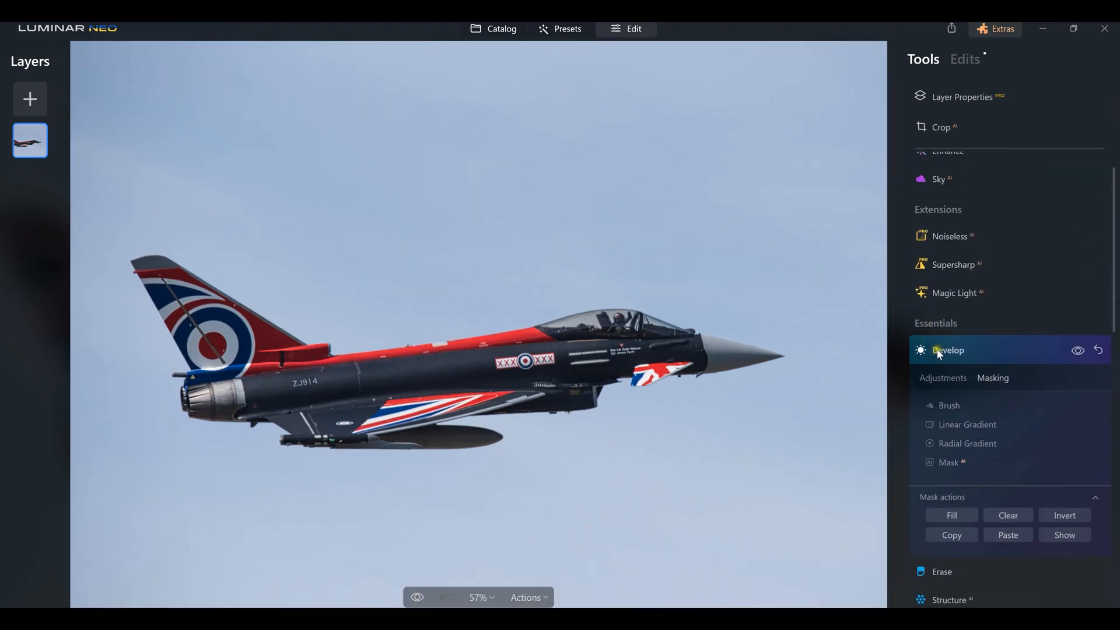
scroll(914, 417, "down", 5)
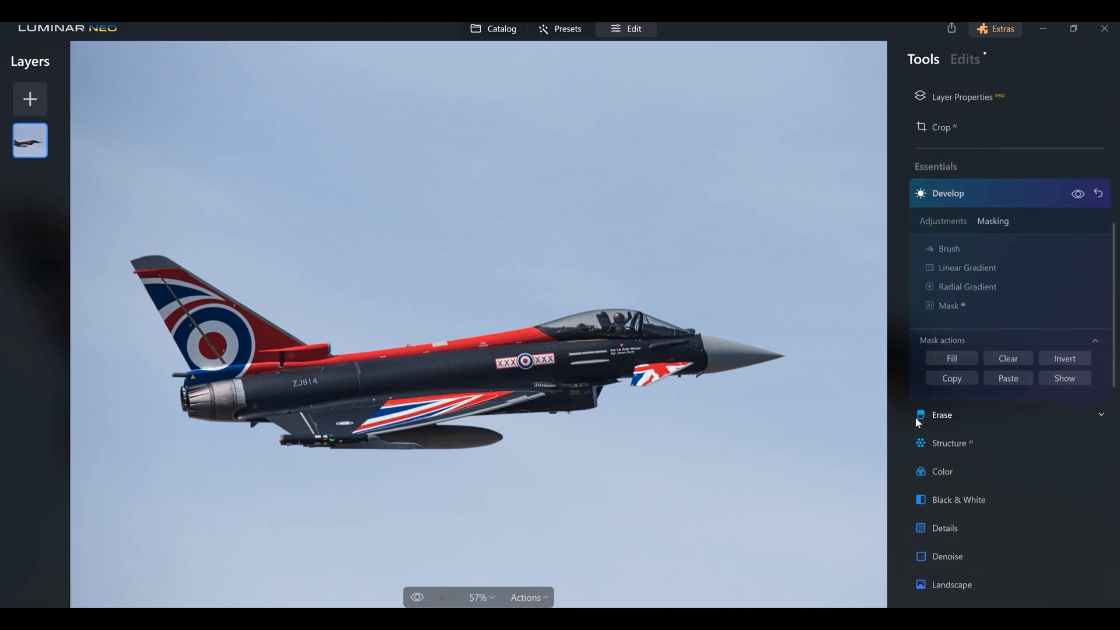
scroll(929, 435, "down", 3)
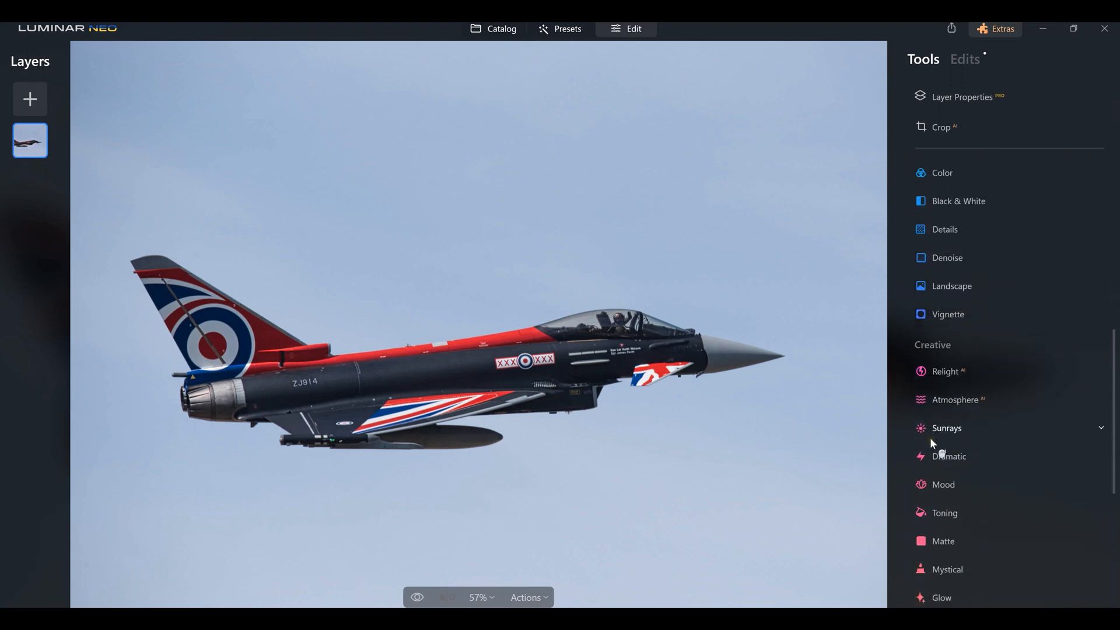
left_click(943, 273)
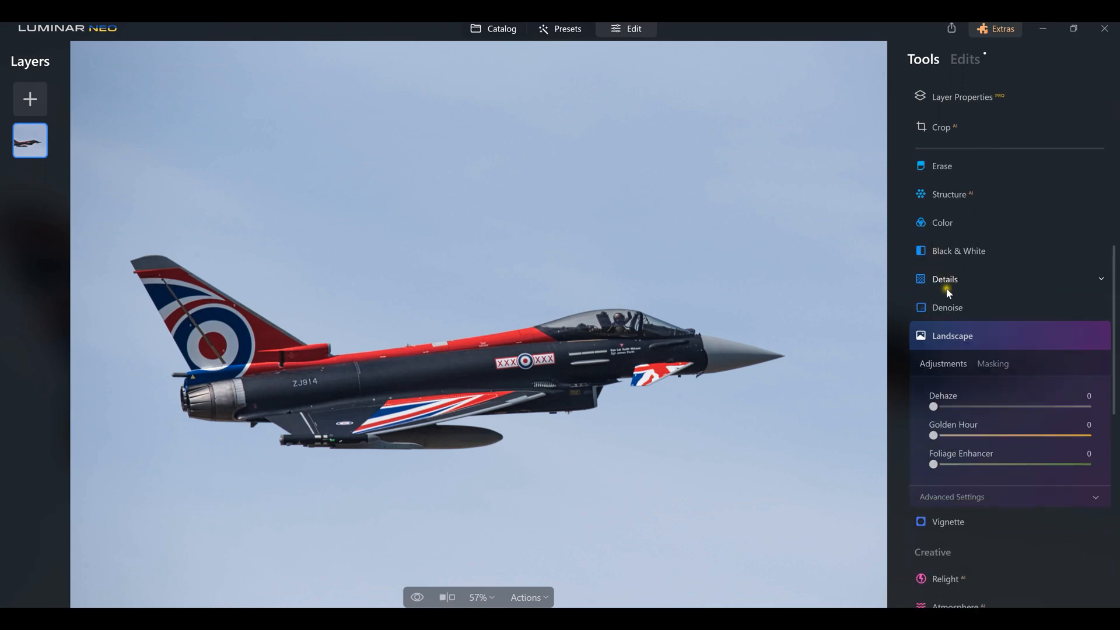
left_click(989, 365)
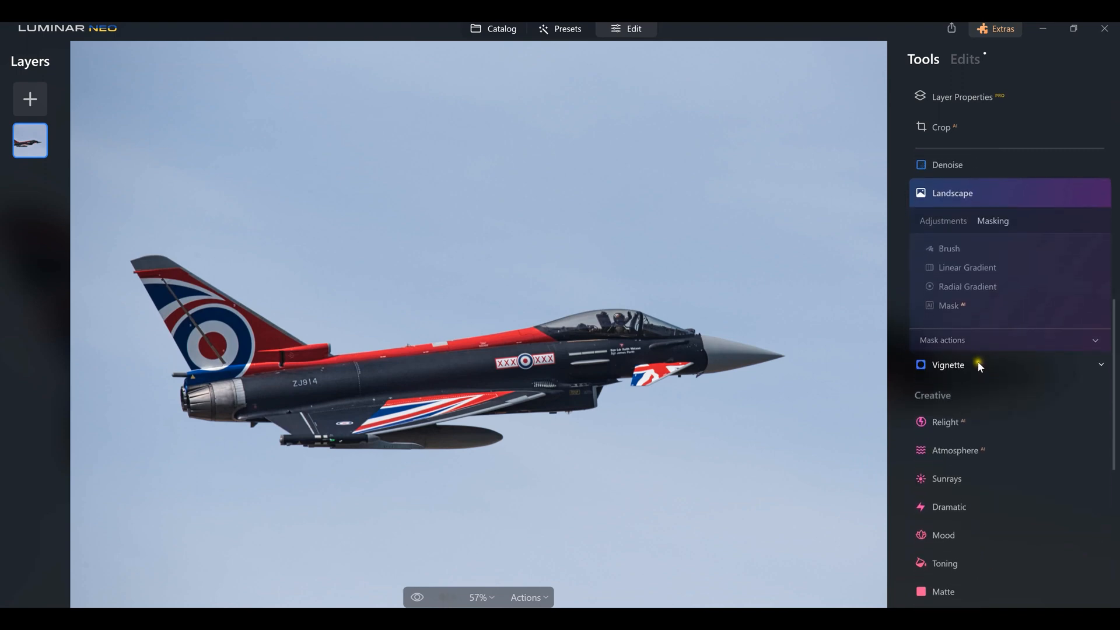
left_click(954, 338)
left_click(1002, 380)
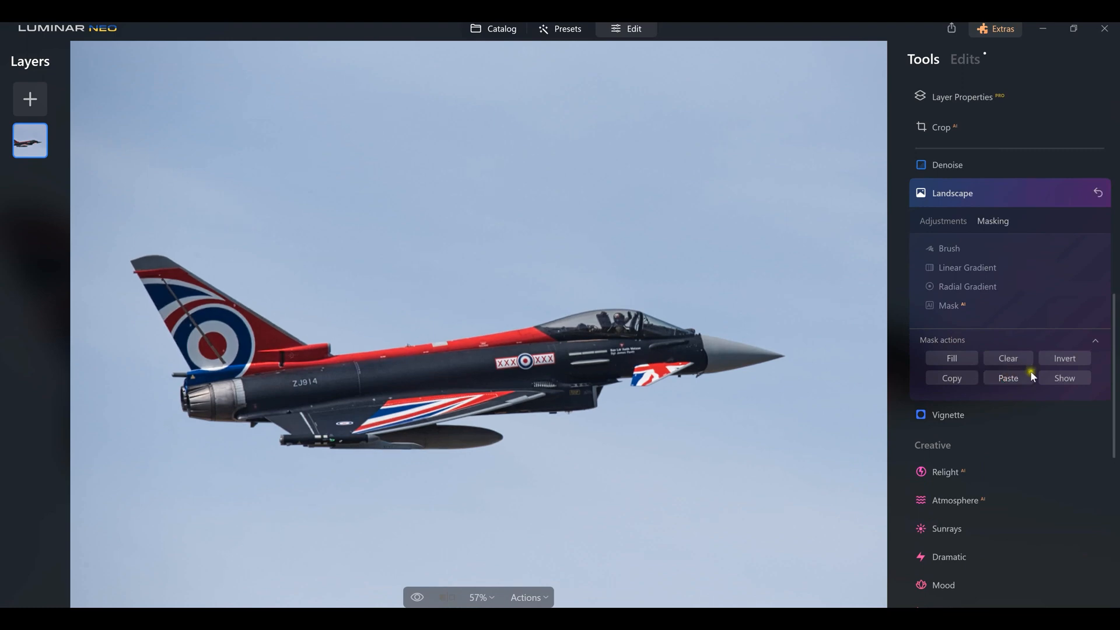
left_click(1053, 384)
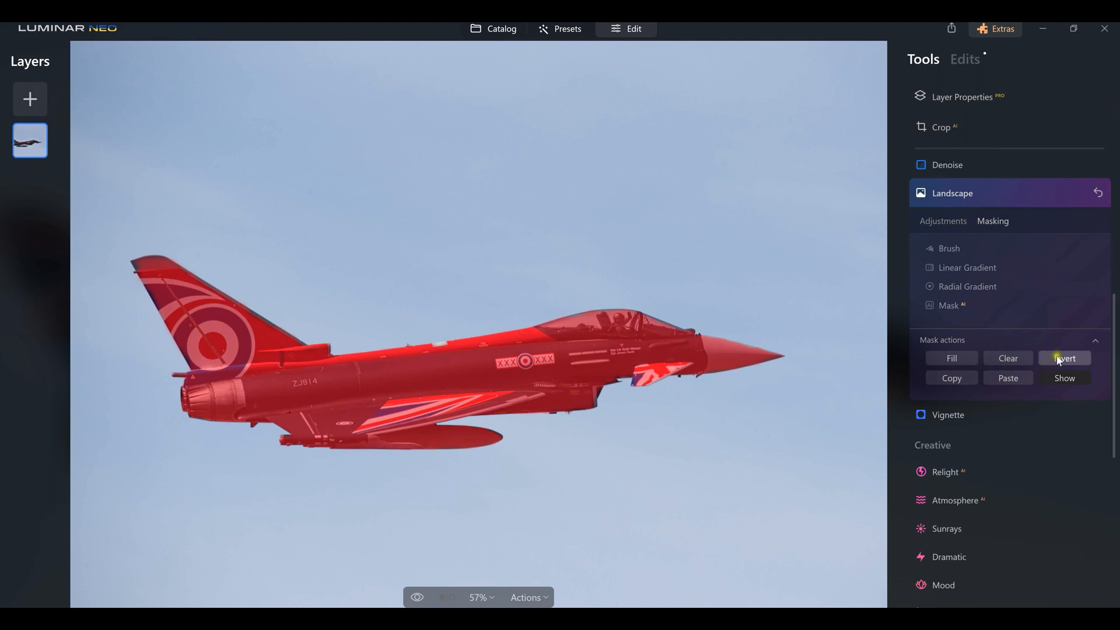
left_click(1062, 359)
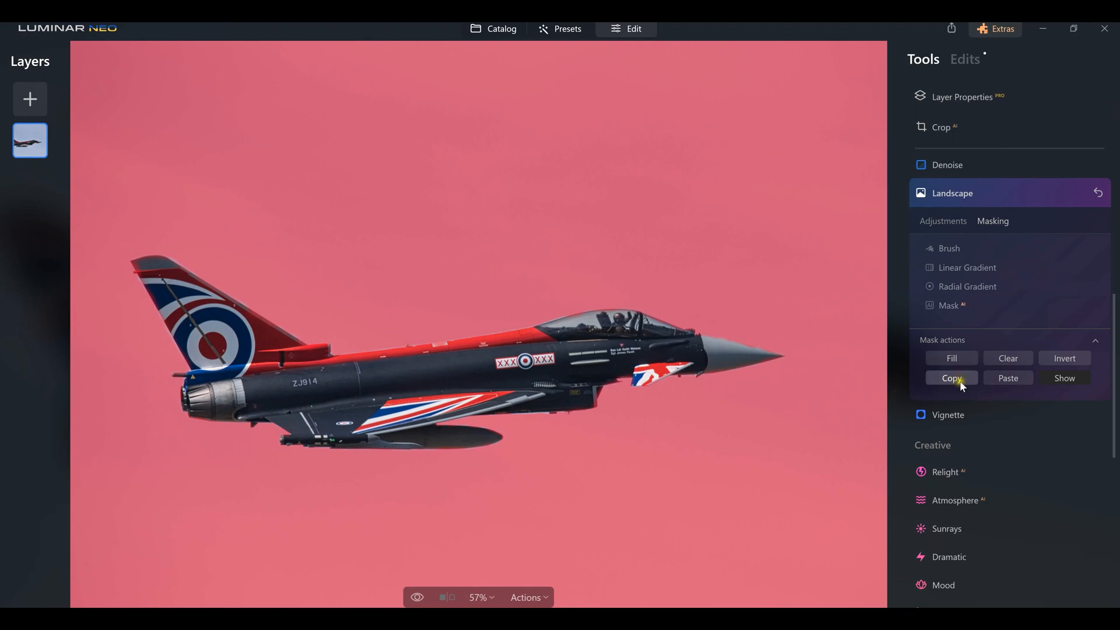
Step: Set the Landscape tool's Dehaze to 61 for the masked sky
left_click(940, 219)
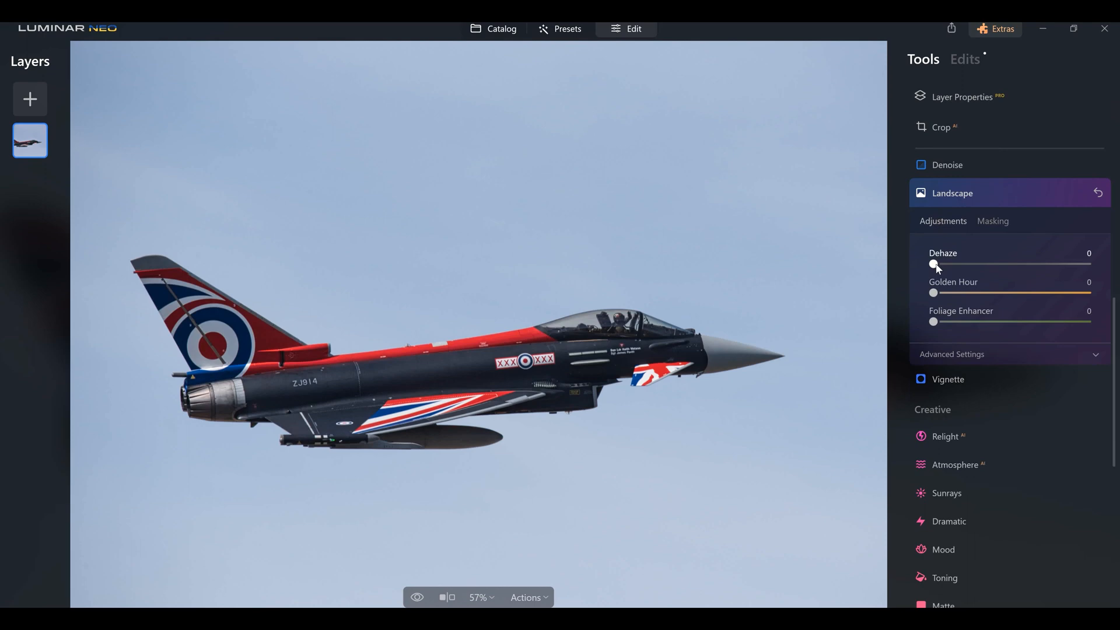
left_click_drag(935, 265, 1028, 265)
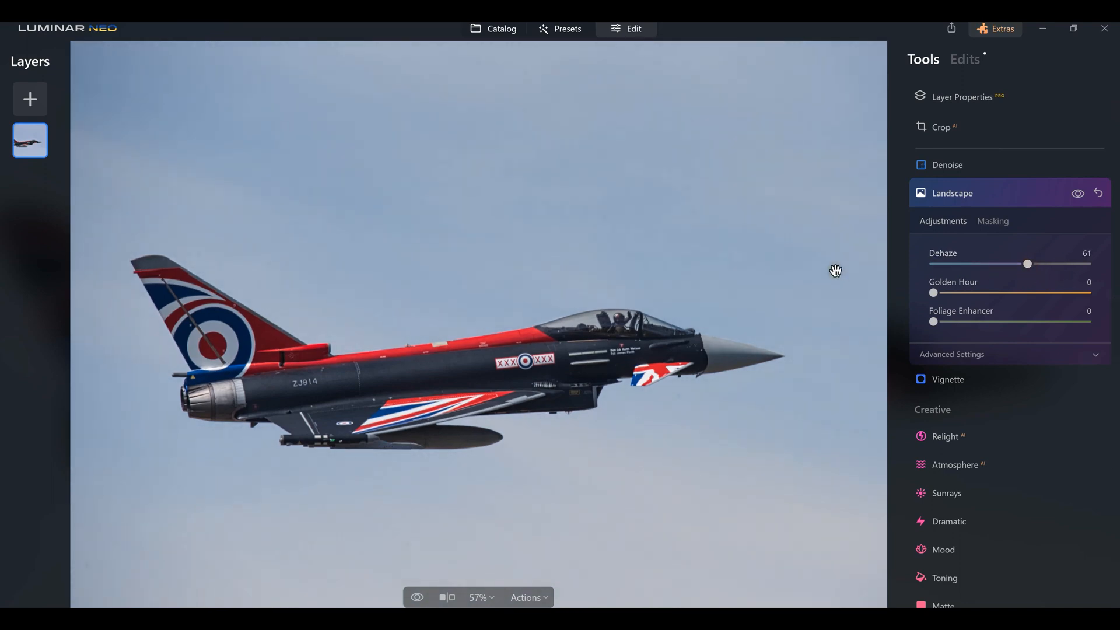
scroll(835, 271, "down", 1)
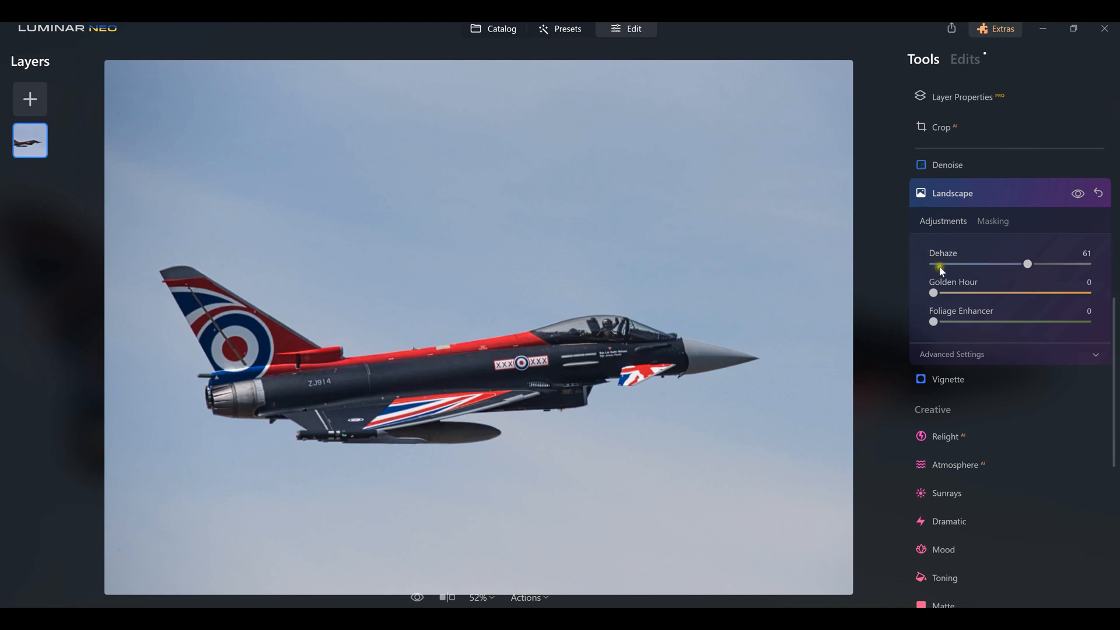
Step: Compare the photo with and without the Landscape adjustment, and inspect the jet and sky at different magnifications
left_click(1077, 193)
left_click(1077, 193)
left_click(1072, 194)
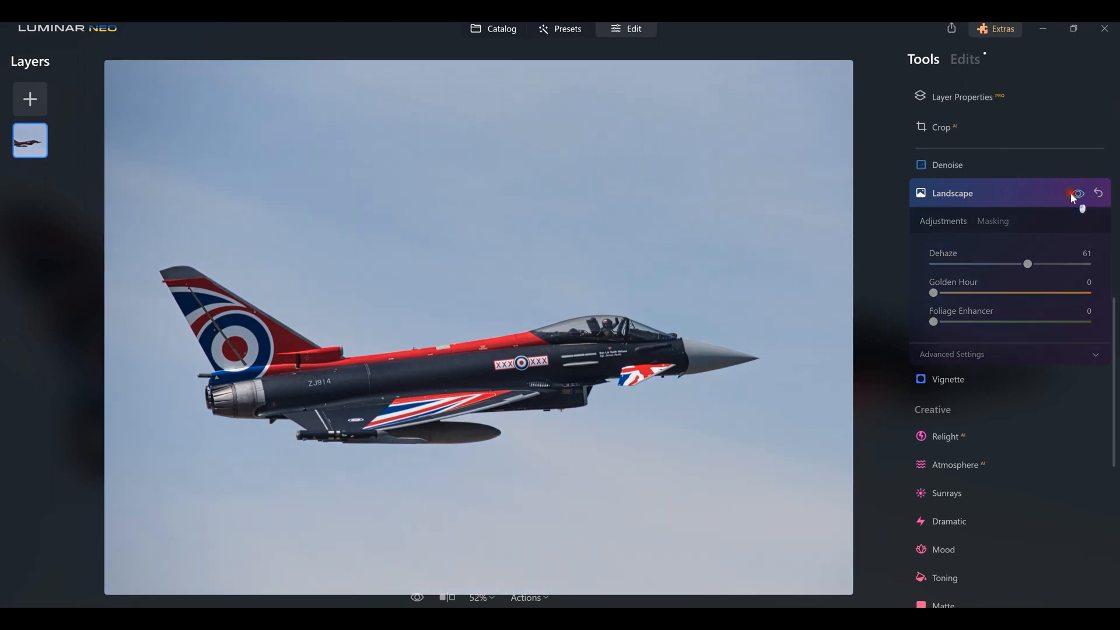
left_click(1076, 193)
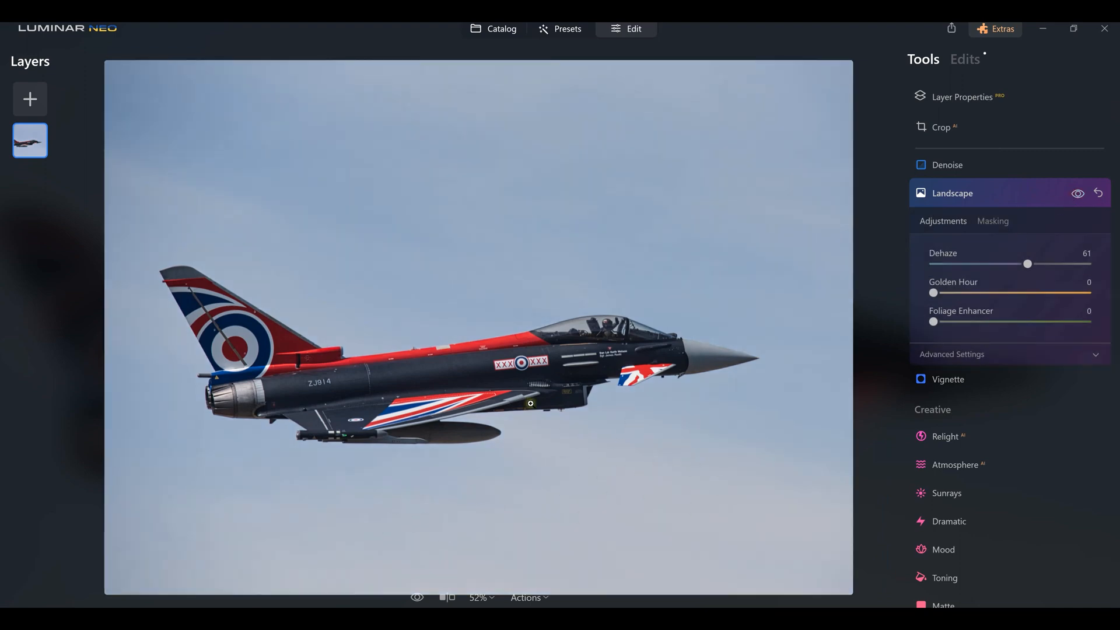
left_click(1077, 193)
left_click(1077, 193)
scroll(894, 258, "up", 2)
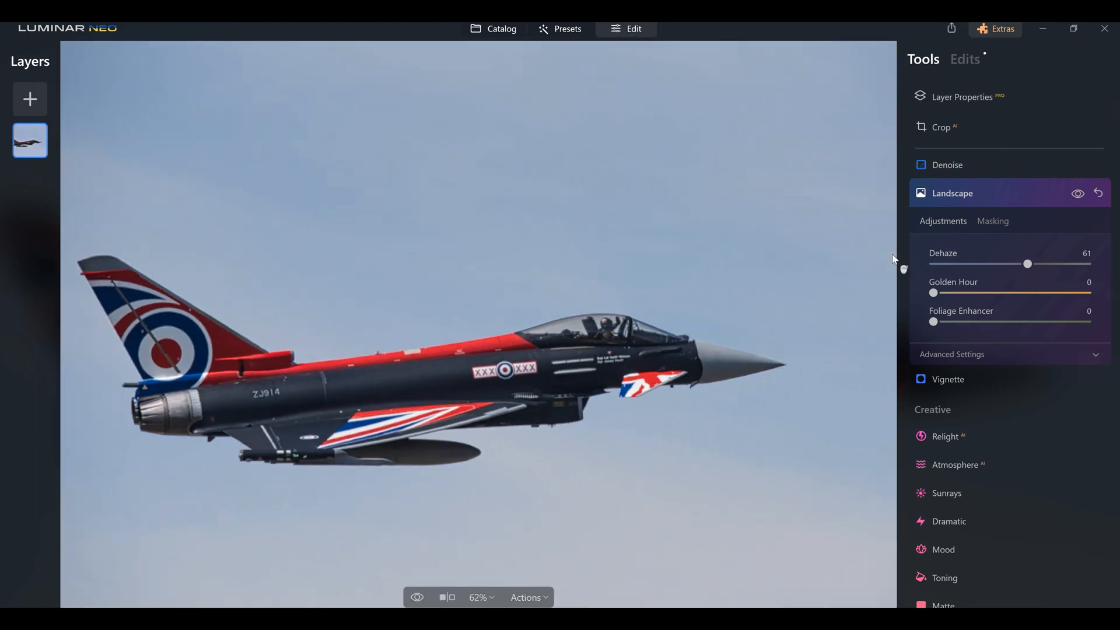
scroll(894, 258, "down", 2)
Step: In the Develop tool, paste the copied mask, make it cover the sky, and display it
scroll(961, 300, "up", 3)
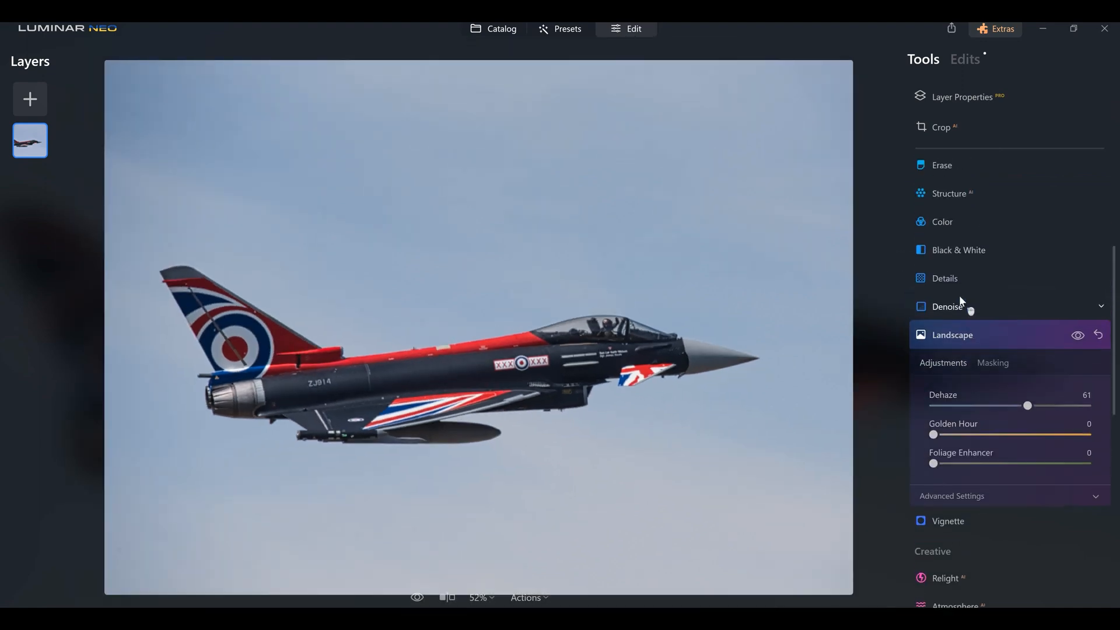
scroll(959, 295, "up", 3)
left_click(947, 311)
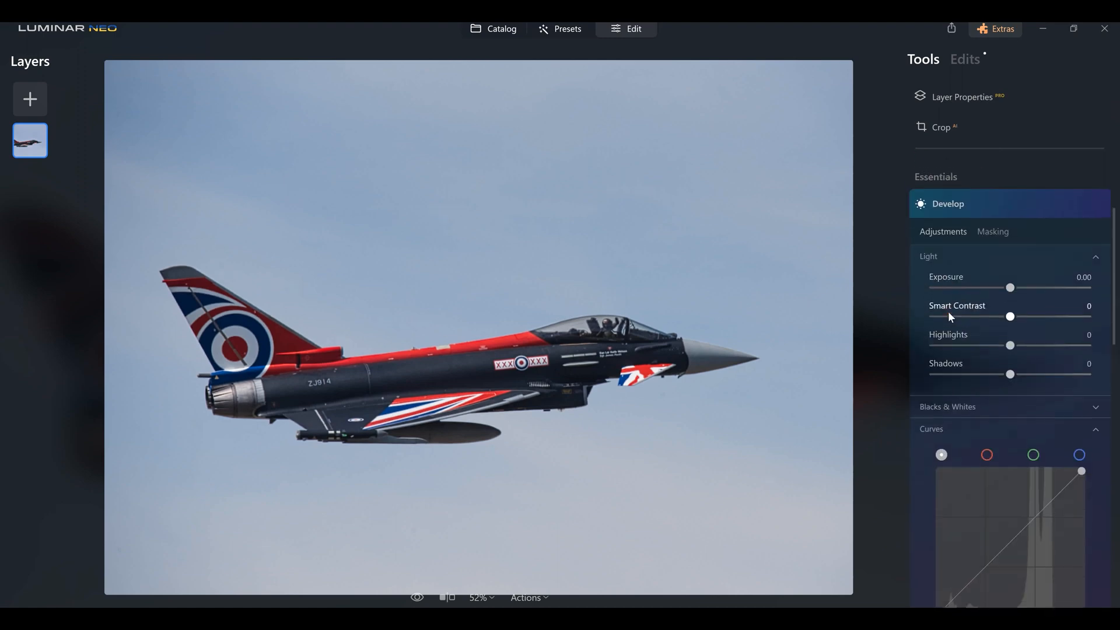
left_click(1002, 222)
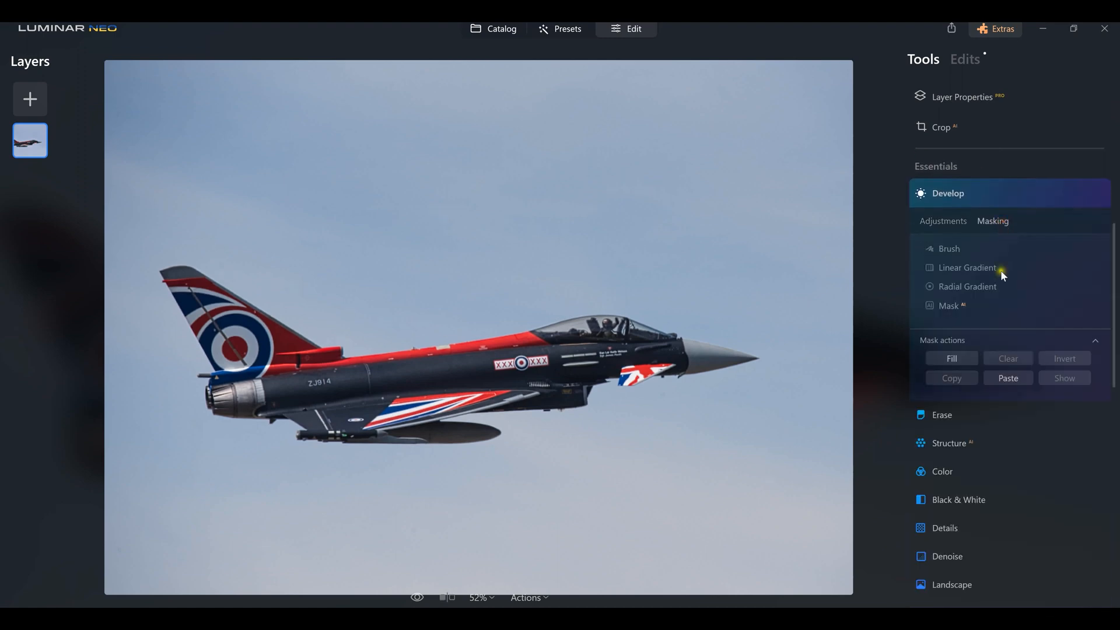
left_click(1010, 380)
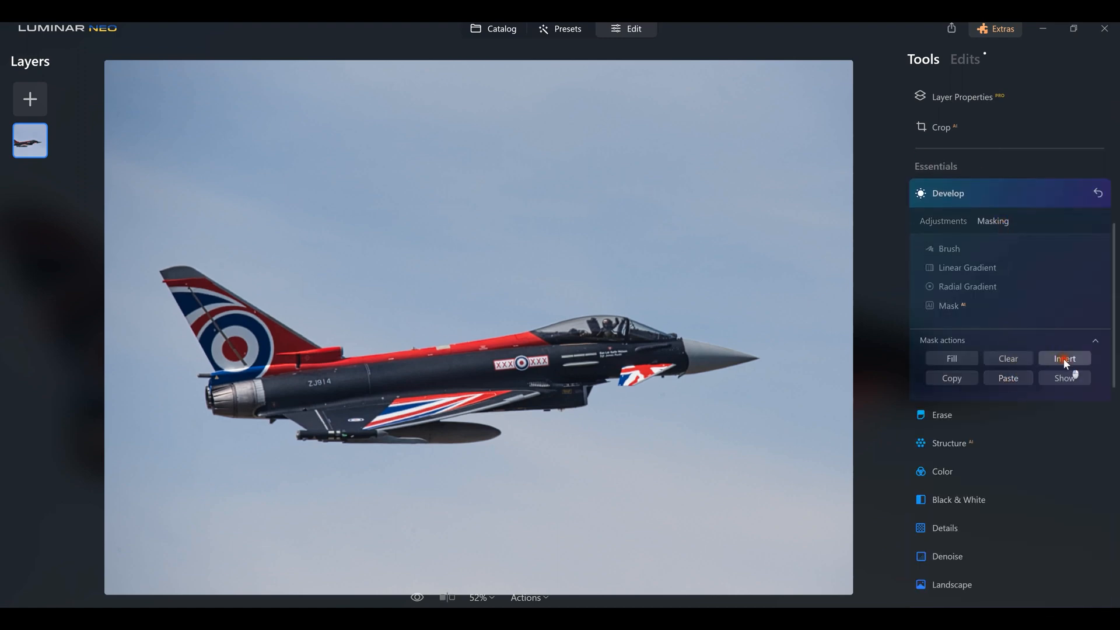
left_click(1068, 383)
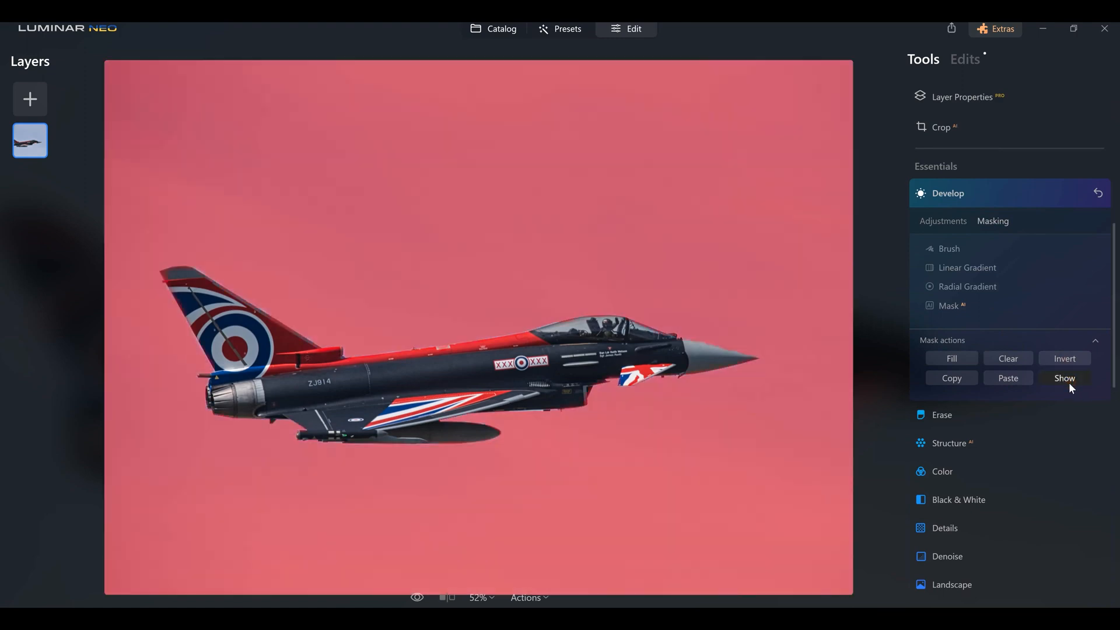
Step: Try Exposure at -0.80 on the masked sky, compare before and after, and reset the Develop tool
left_click(952, 223)
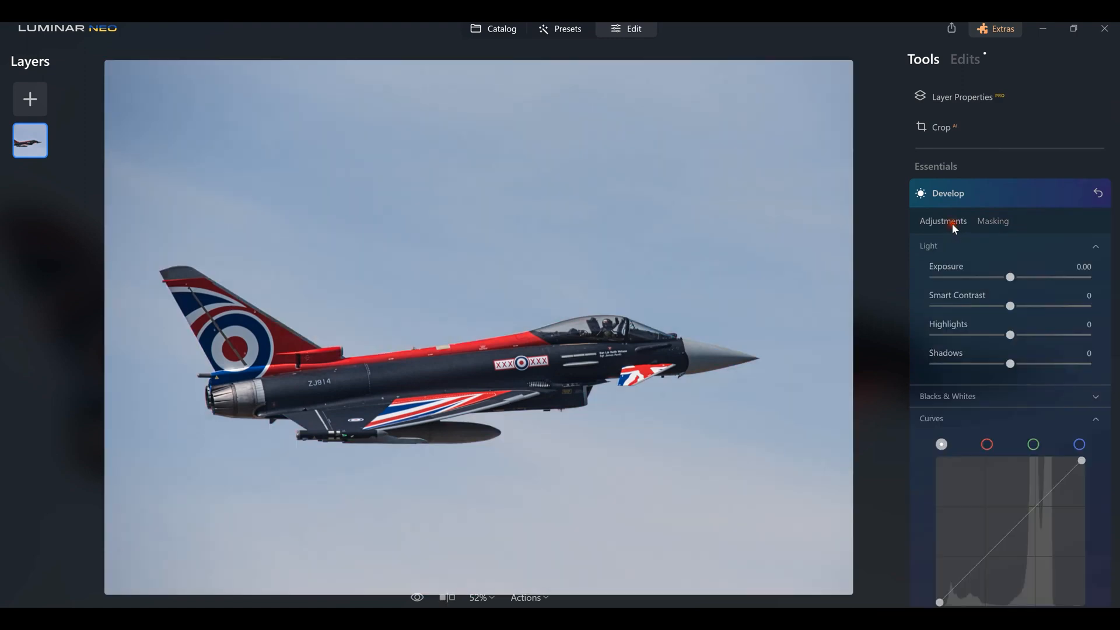
left_click_drag(1008, 278, 1000, 280)
left_click(999, 278)
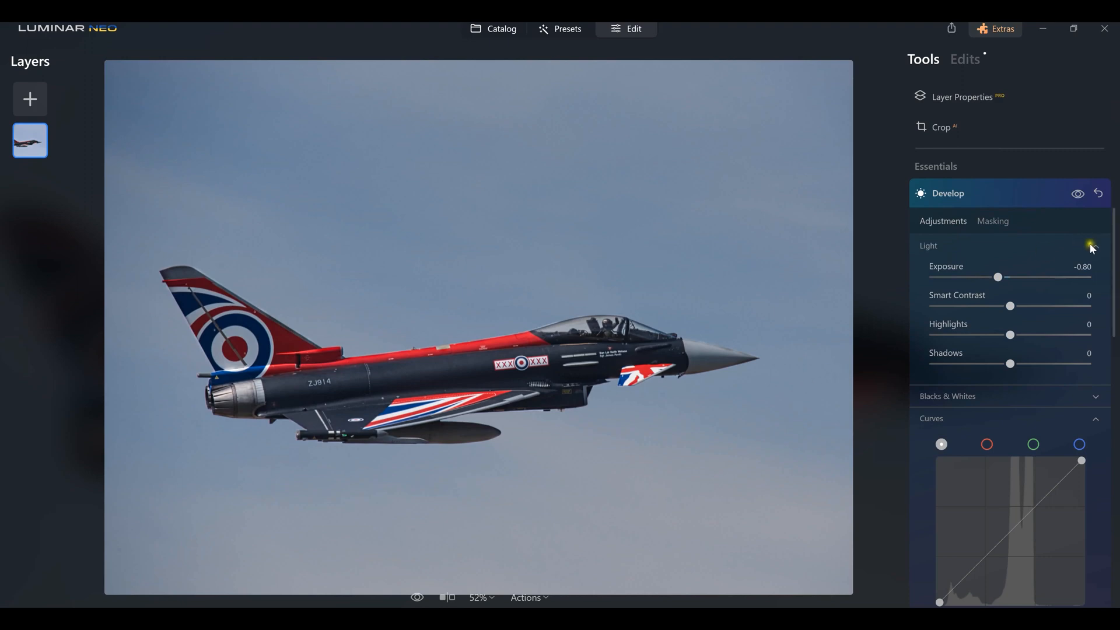
left_click(1082, 199)
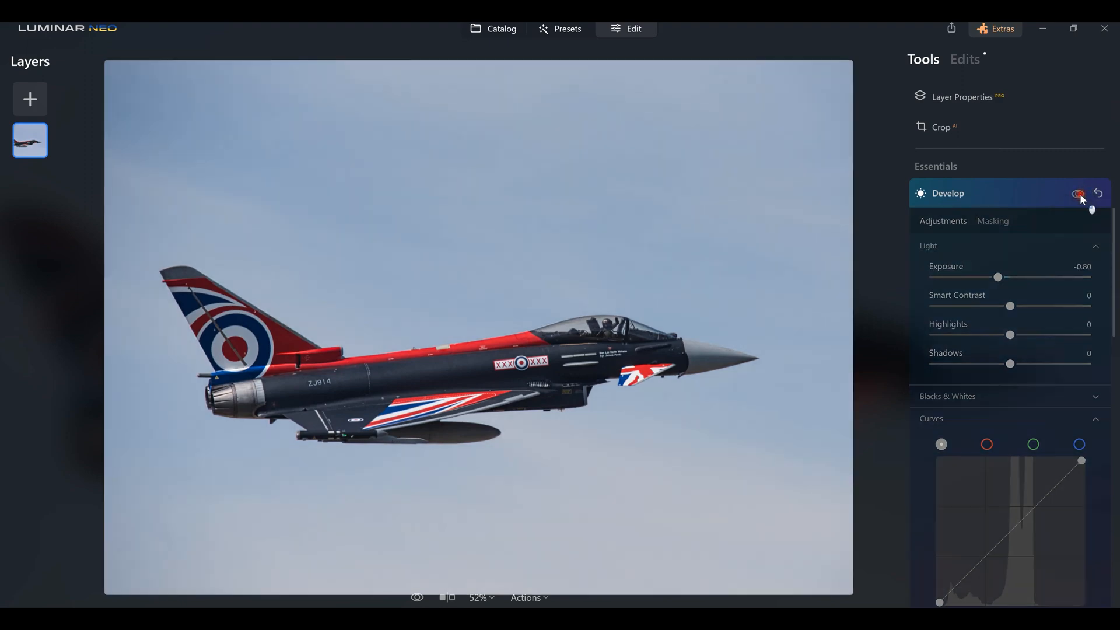
left_click(1079, 195)
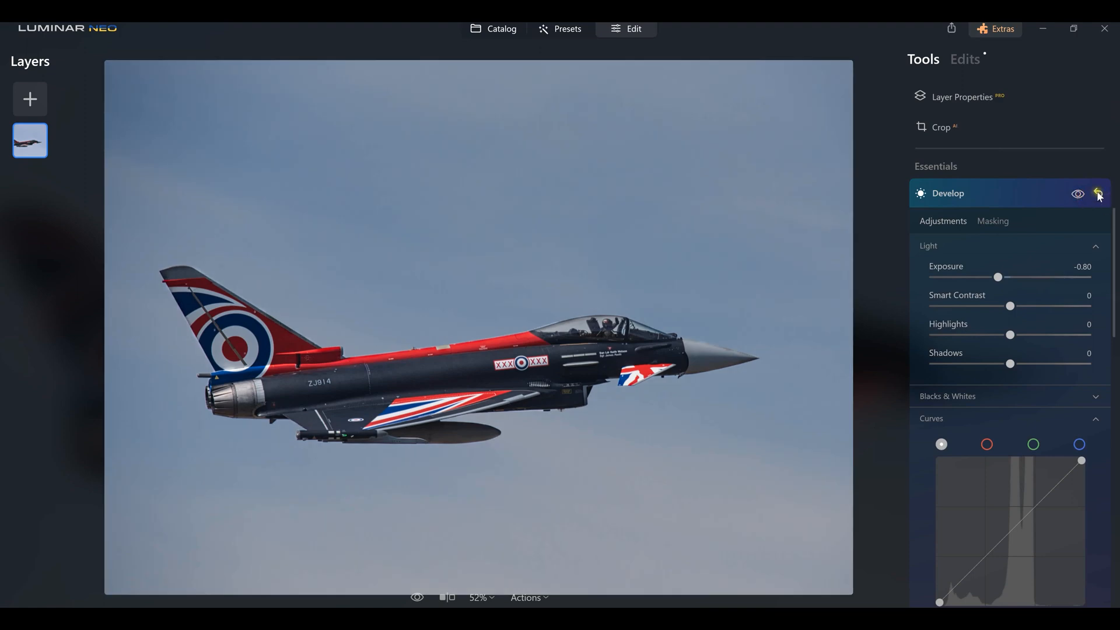
left_click(1098, 194)
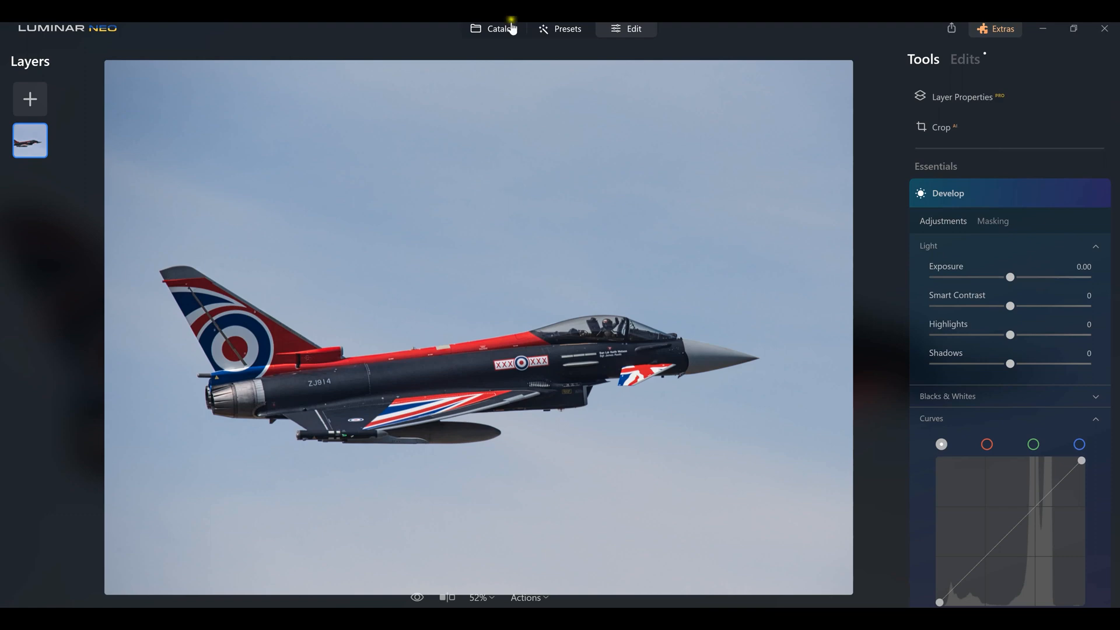
Step: Reopen the jet photo from the catalog and add a Vignette centred on the fuselage with Amount -100 and Size 33
left_click(509, 34)
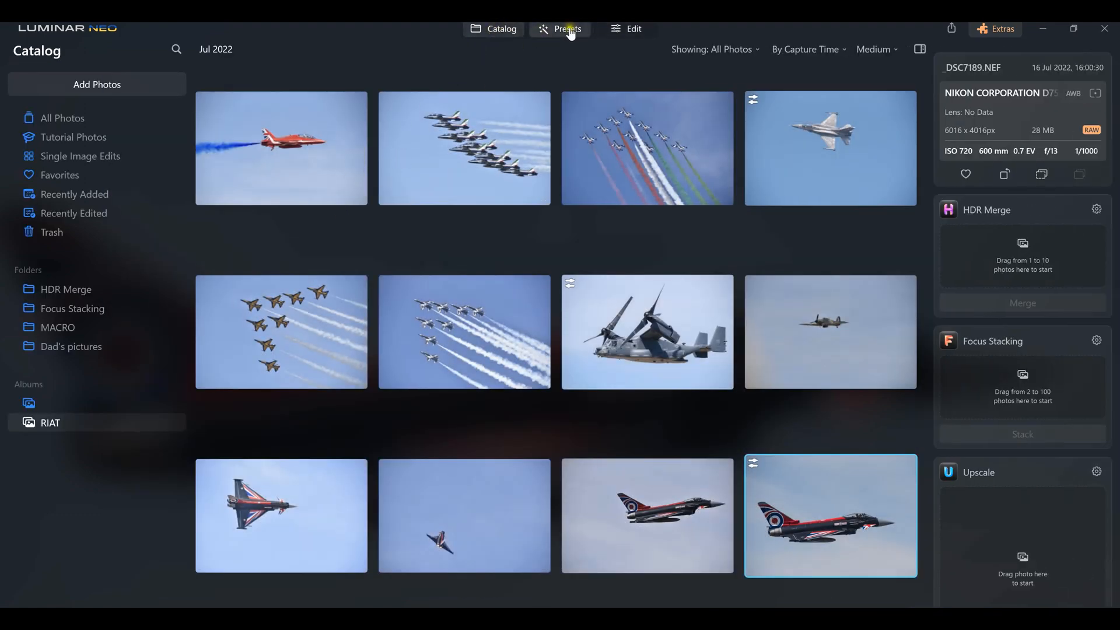
left_click(619, 30)
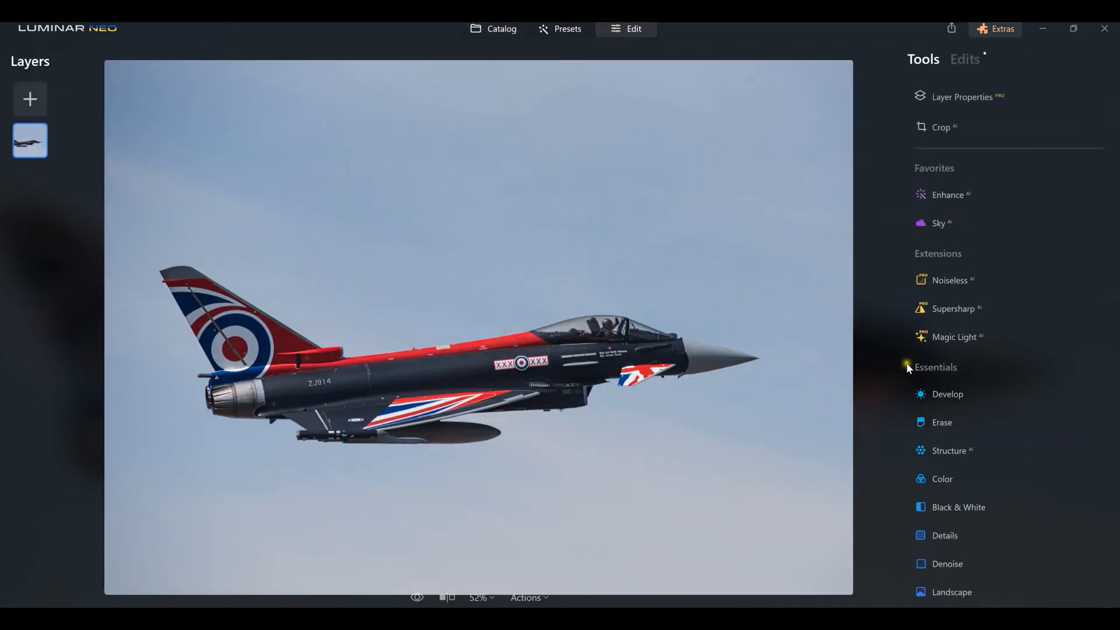
scroll(950, 402, "down", 3)
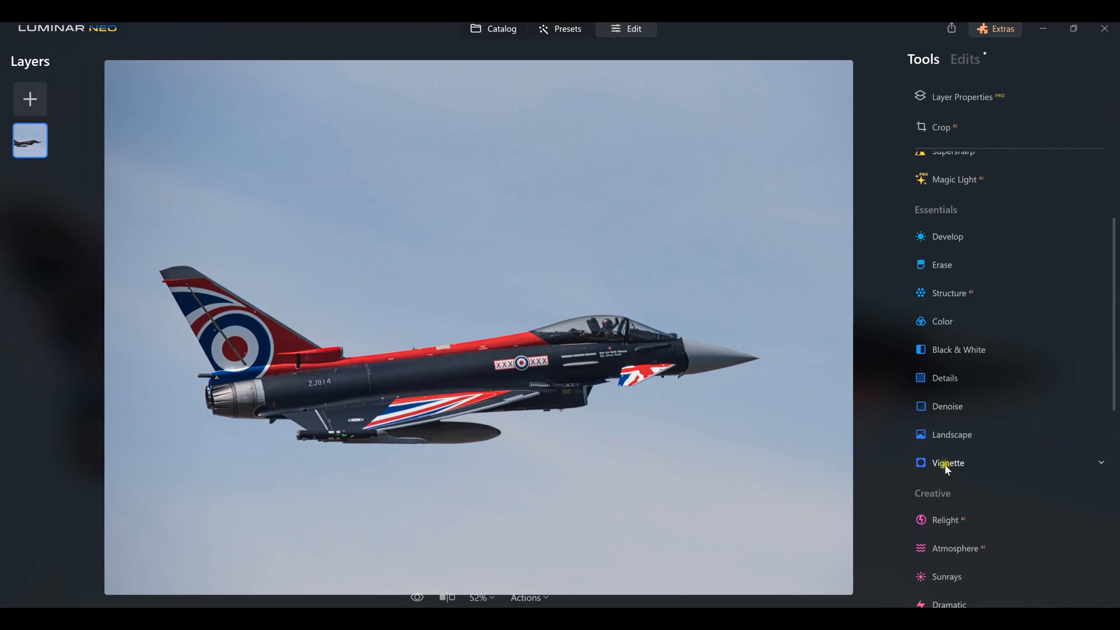
left_click(944, 465)
left_click(998, 475)
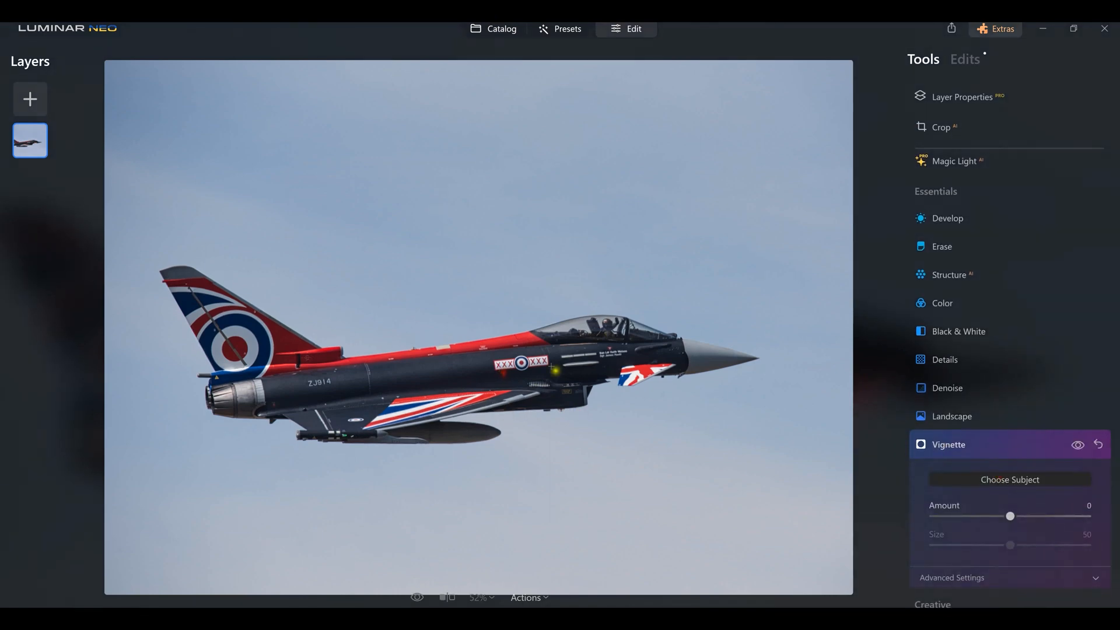
left_click_drag(1009, 516, 905, 524)
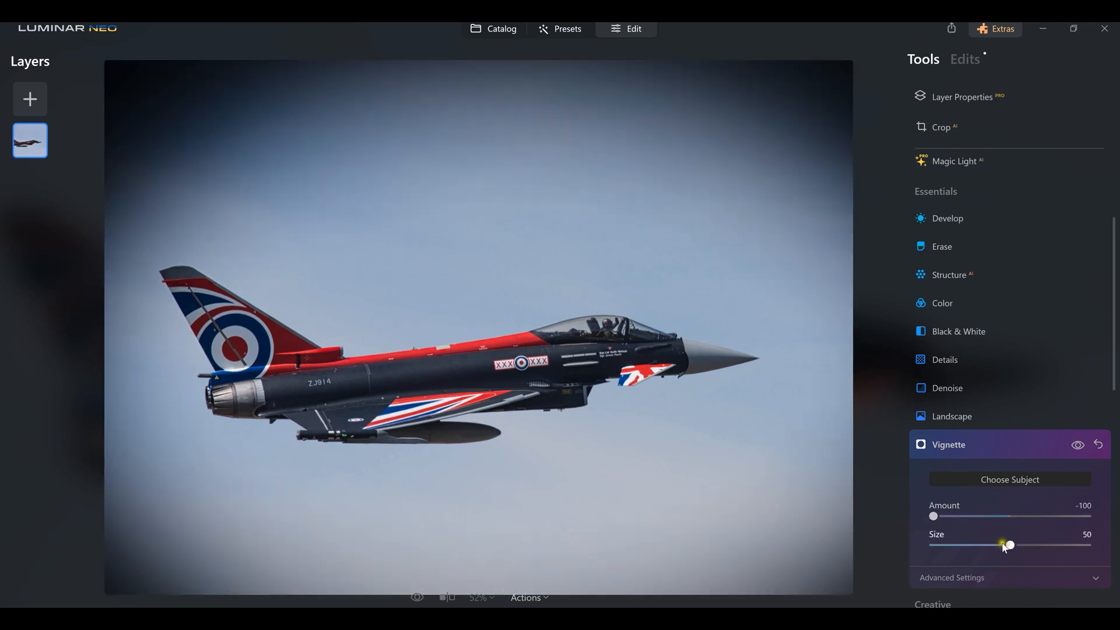
left_click_drag(1008, 545, 981, 548)
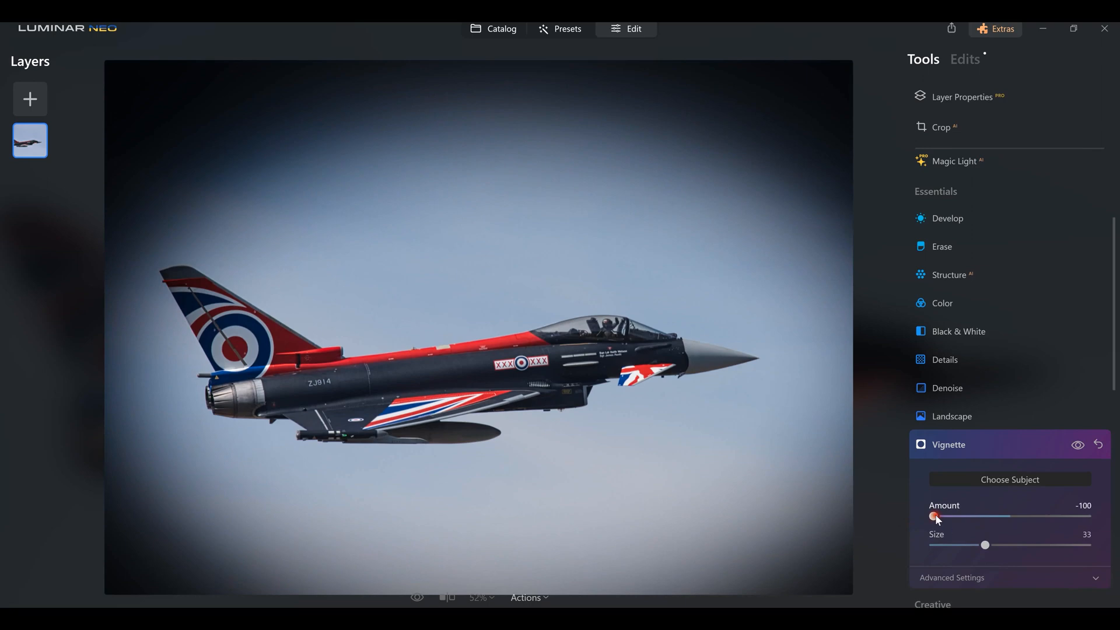
Step: Choose a new Vignette subject point on the red upper edge of the jet's fuselage
left_click(988, 481)
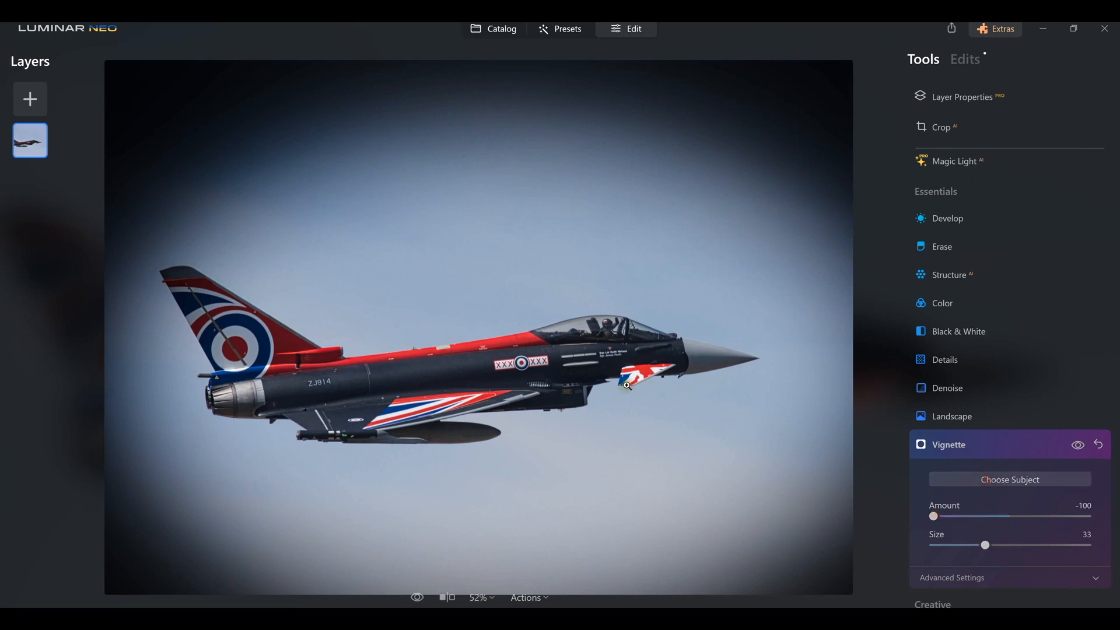
left_click(503, 336)
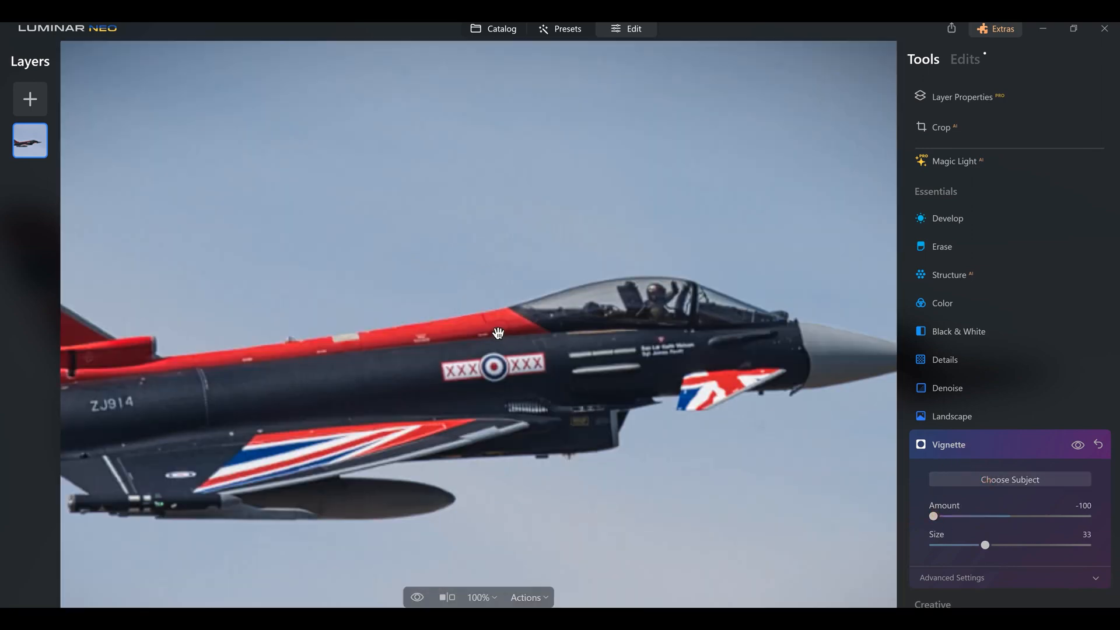
left_click(497, 333)
left_click(991, 476)
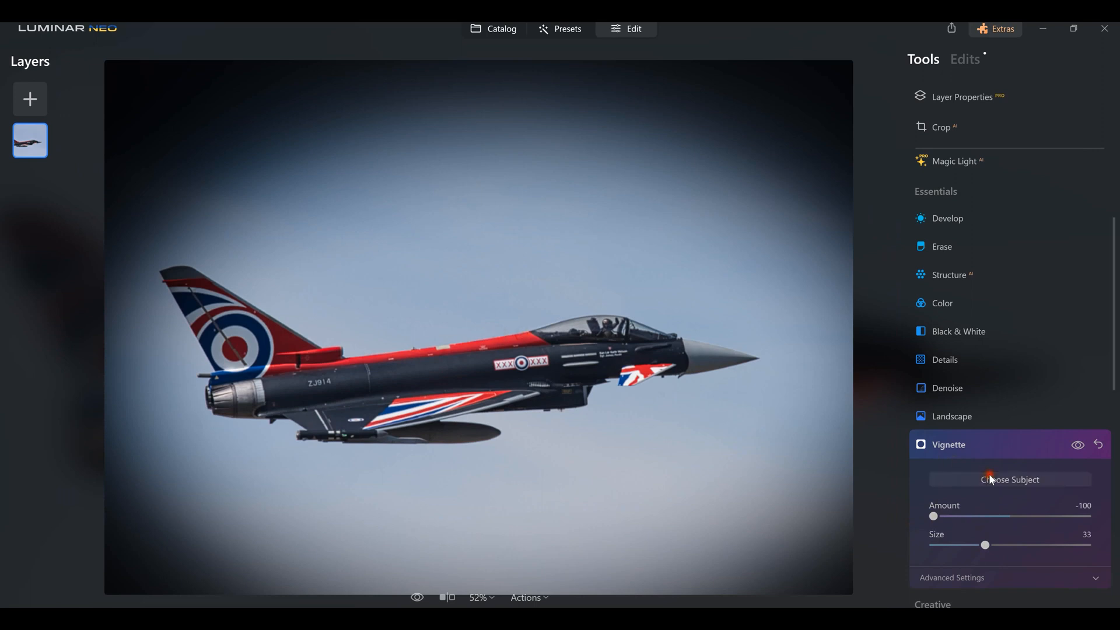
left_click(488, 331)
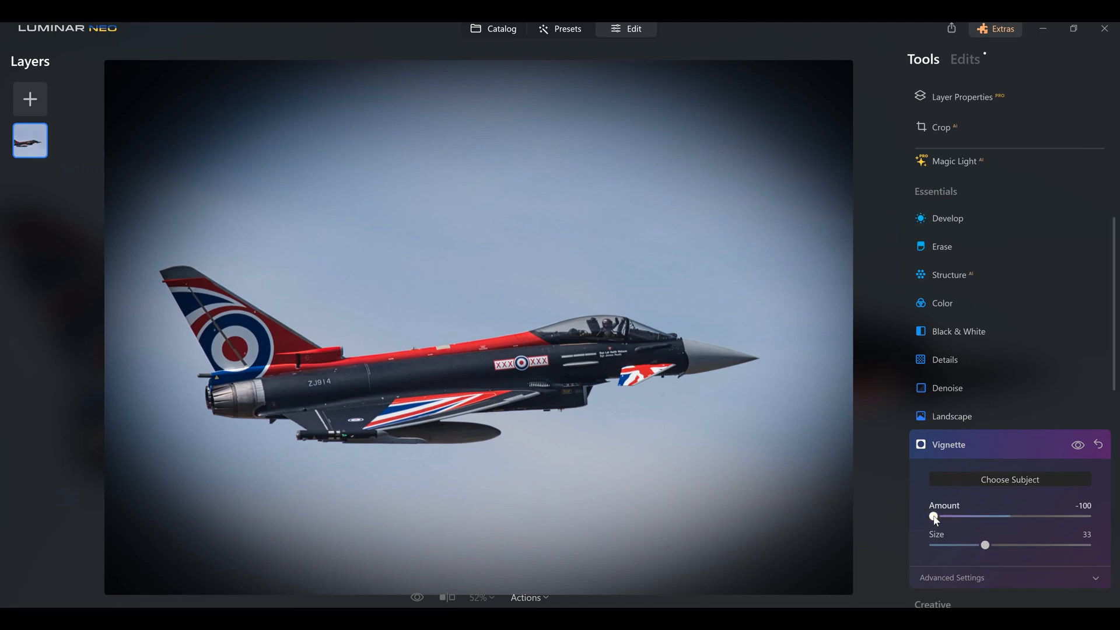
Step: Set the vignette's Feather to 36, Roundness to 17 and Inner Light to 0, and soften its Amount to -17
left_click_drag(933, 516, 984, 517)
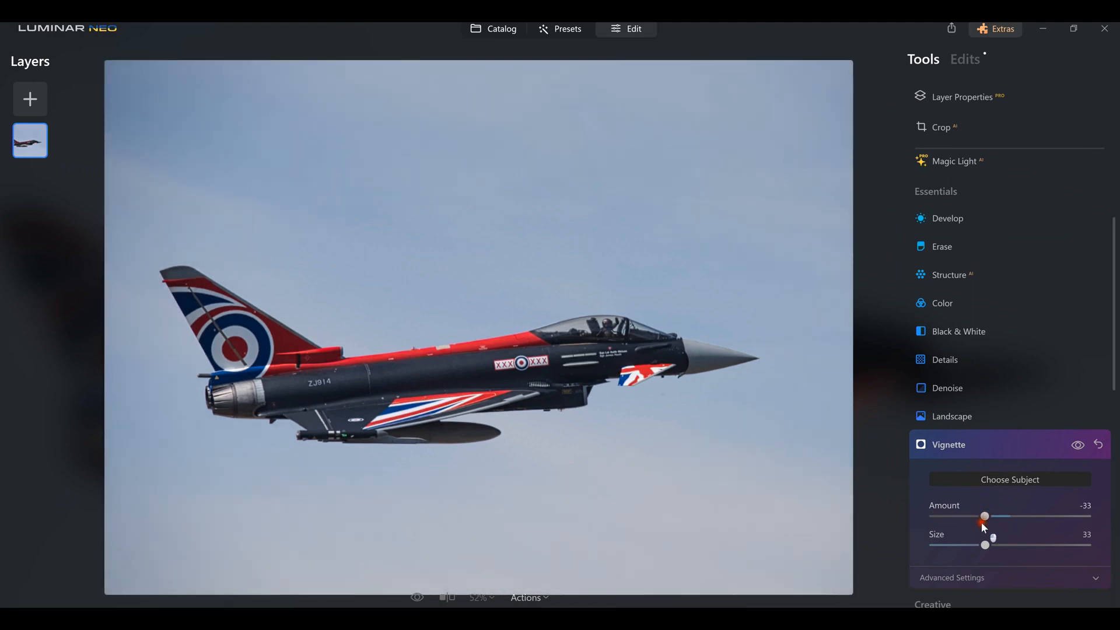
left_click(972, 579)
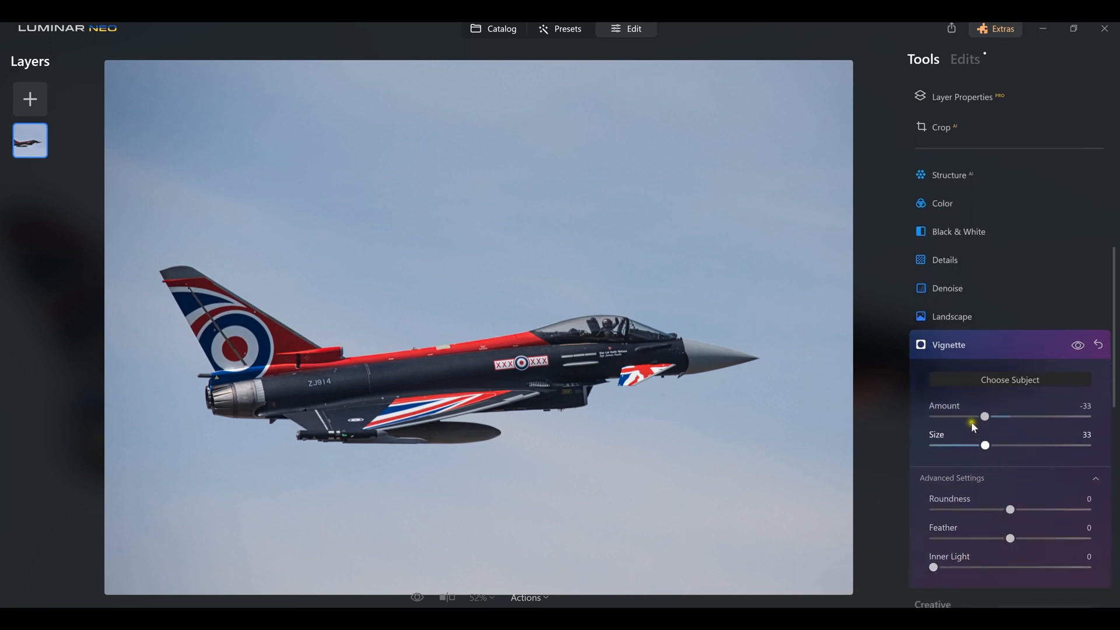
left_click_drag(983, 416, 910, 435)
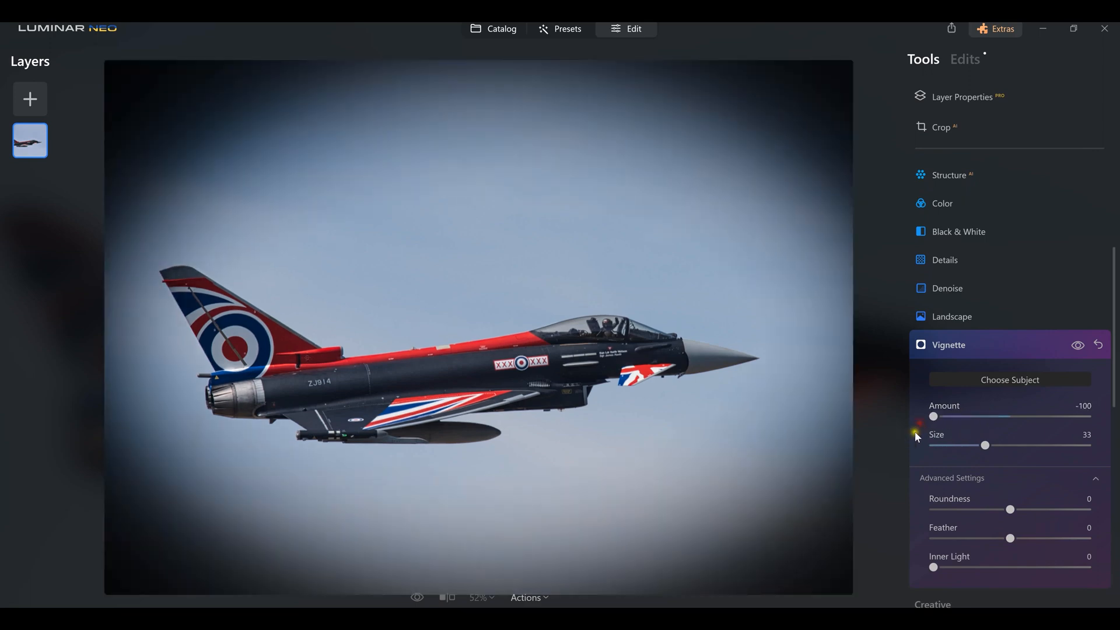
left_click_drag(1013, 537, 1048, 525)
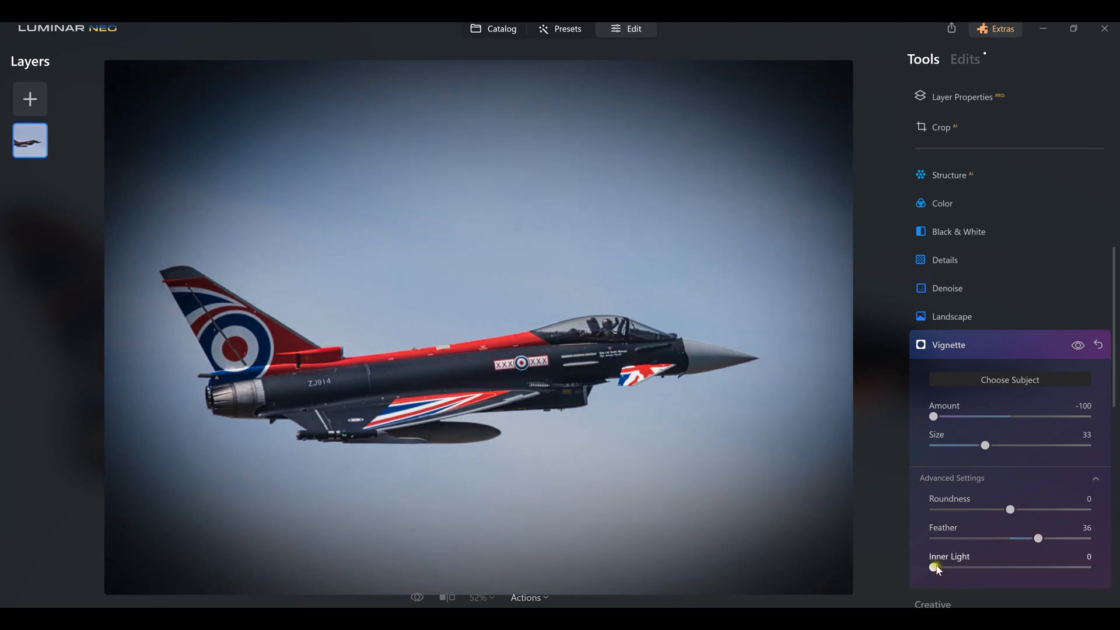
left_click_drag(953, 558, 925, 566)
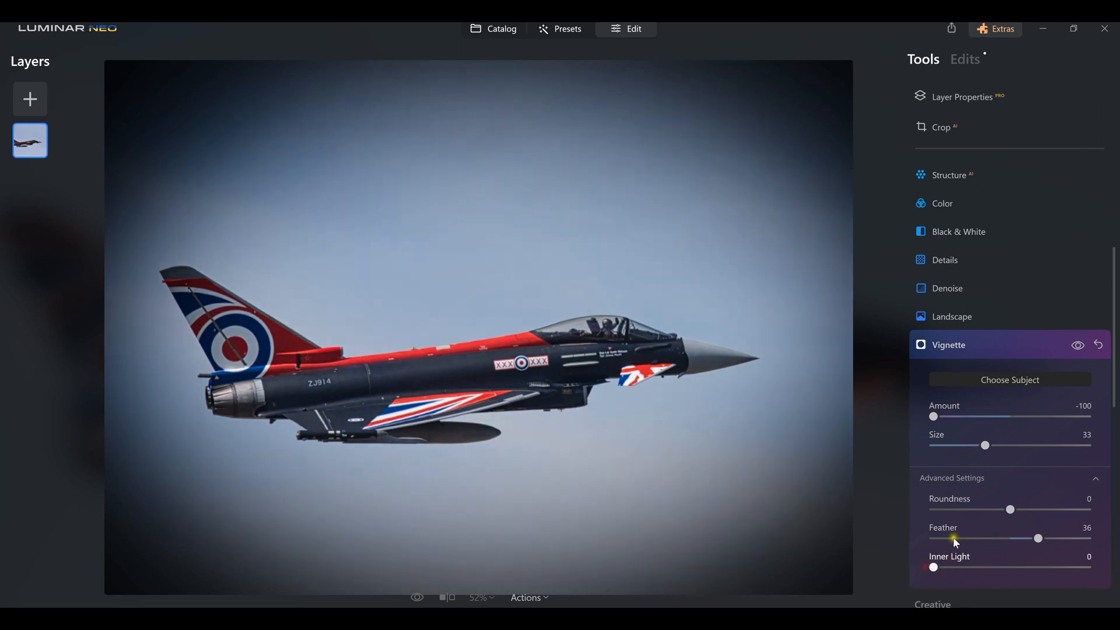
left_click_drag(1020, 505, 1023, 506)
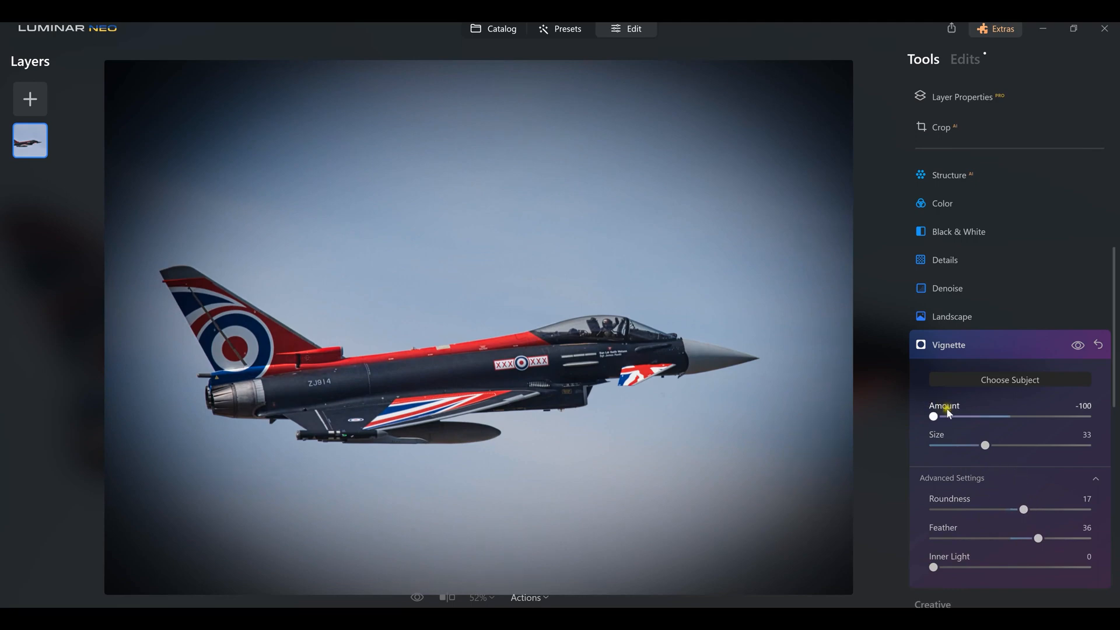
left_click_drag(933, 416, 990, 422)
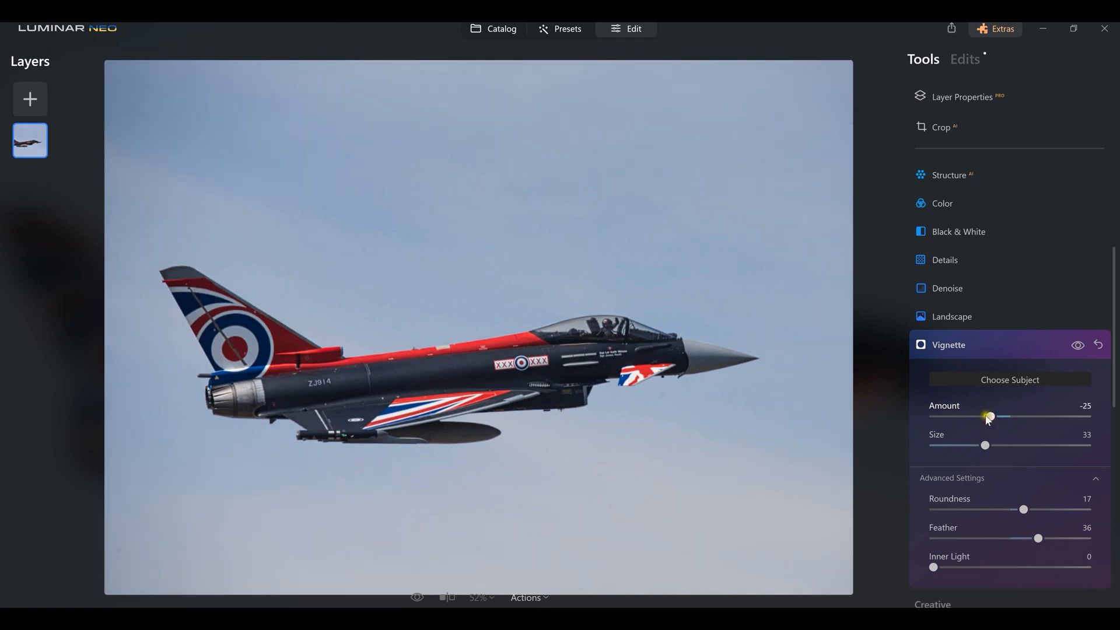
left_click_drag(991, 420, 996, 416)
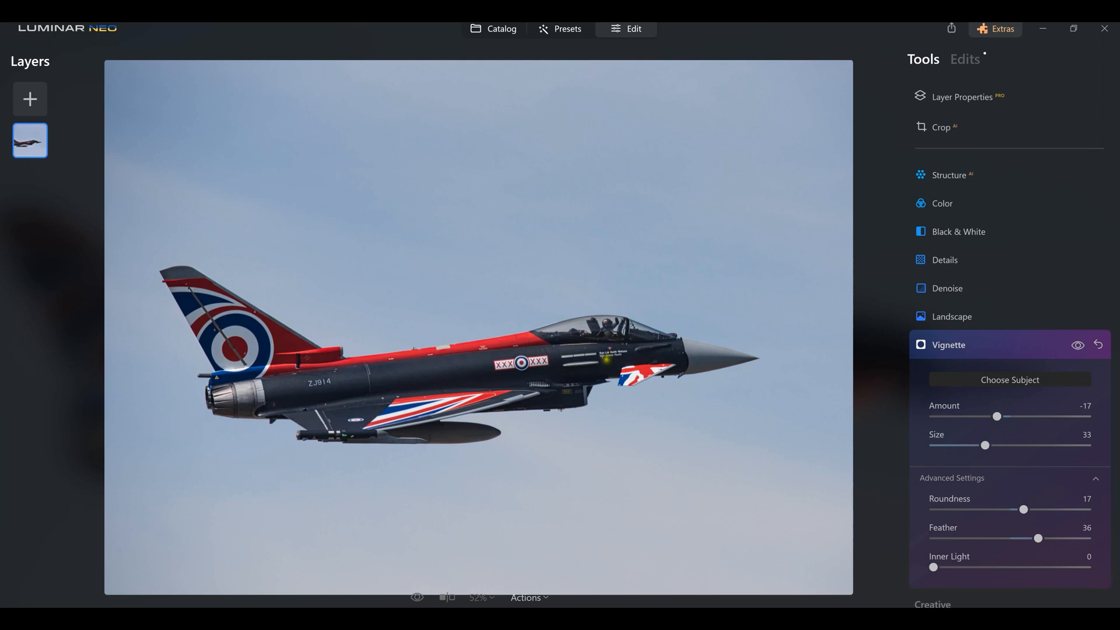
Step: Open the jet photo _DSC7187.NEF from the catalog, inspect its cockpit area at 100%, and switch it to editing
left_click(504, 30)
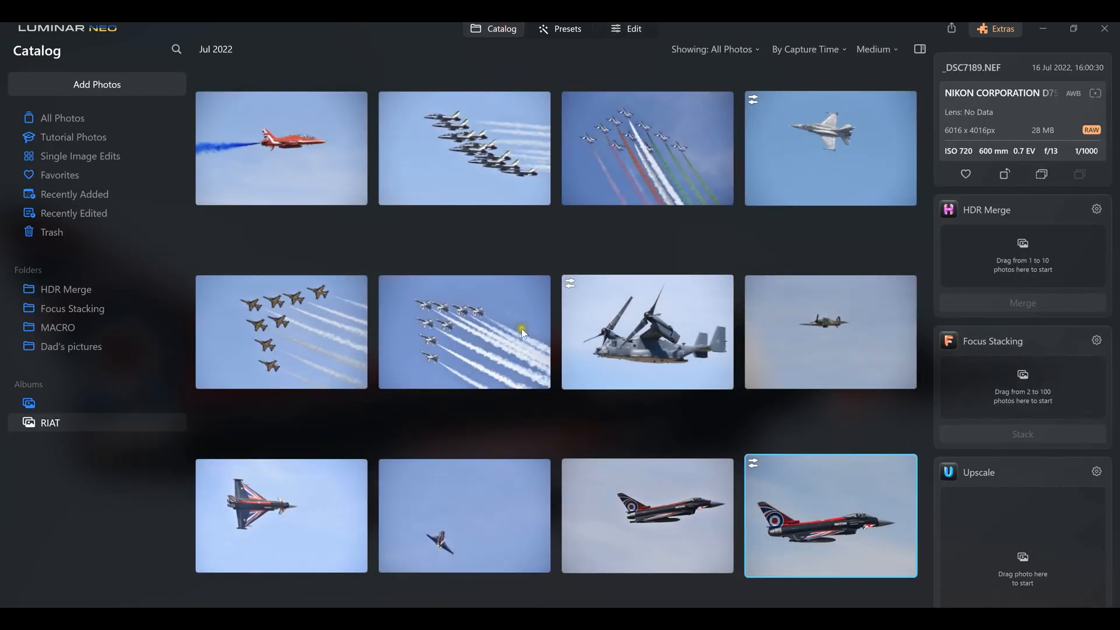
left_click(675, 518)
double_click(674, 519)
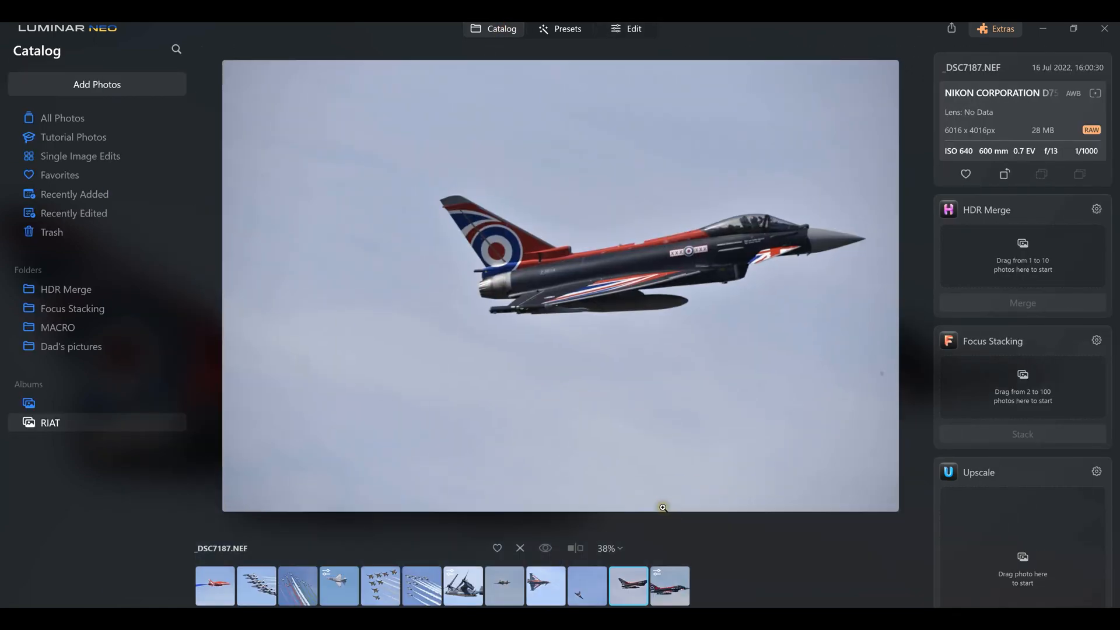
left_click(751, 241)
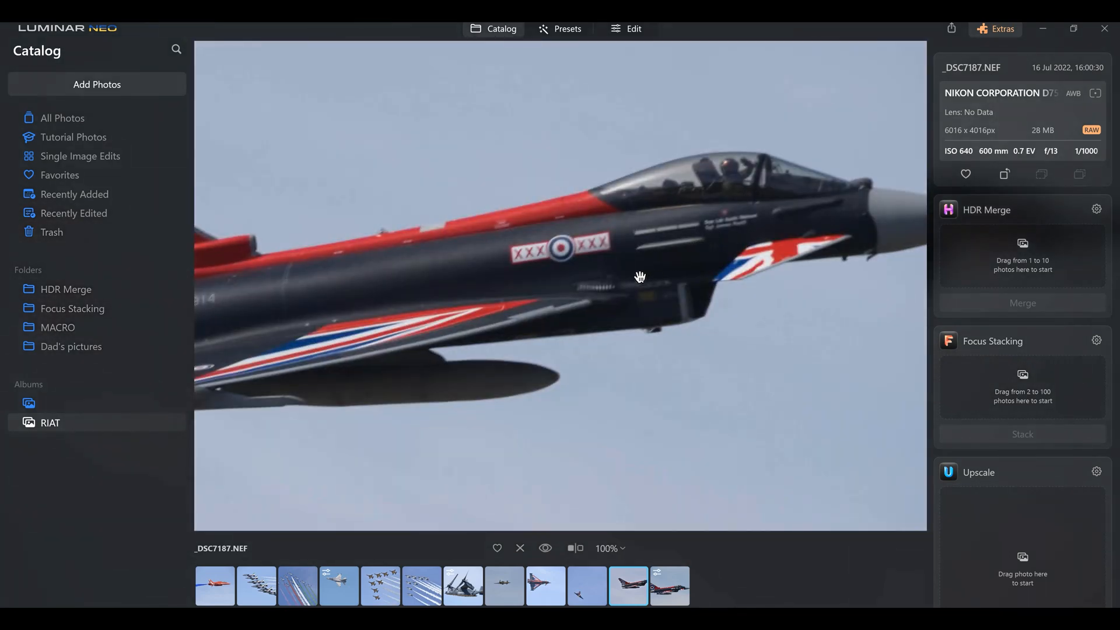
left_click_drag(640, 260, 542, 325)
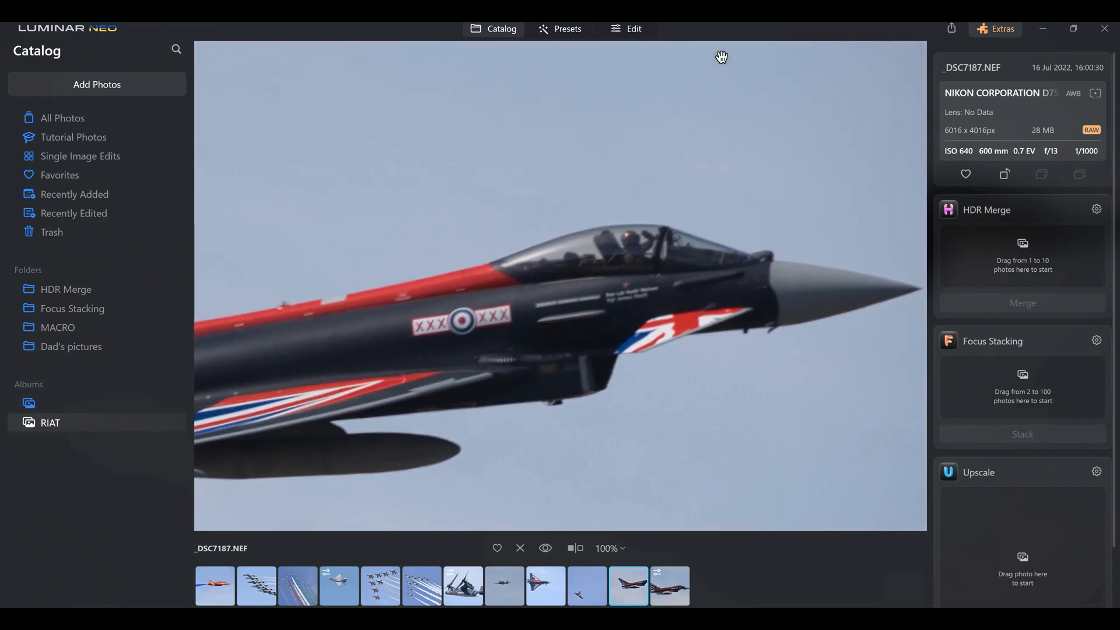
left_click(623, 34)
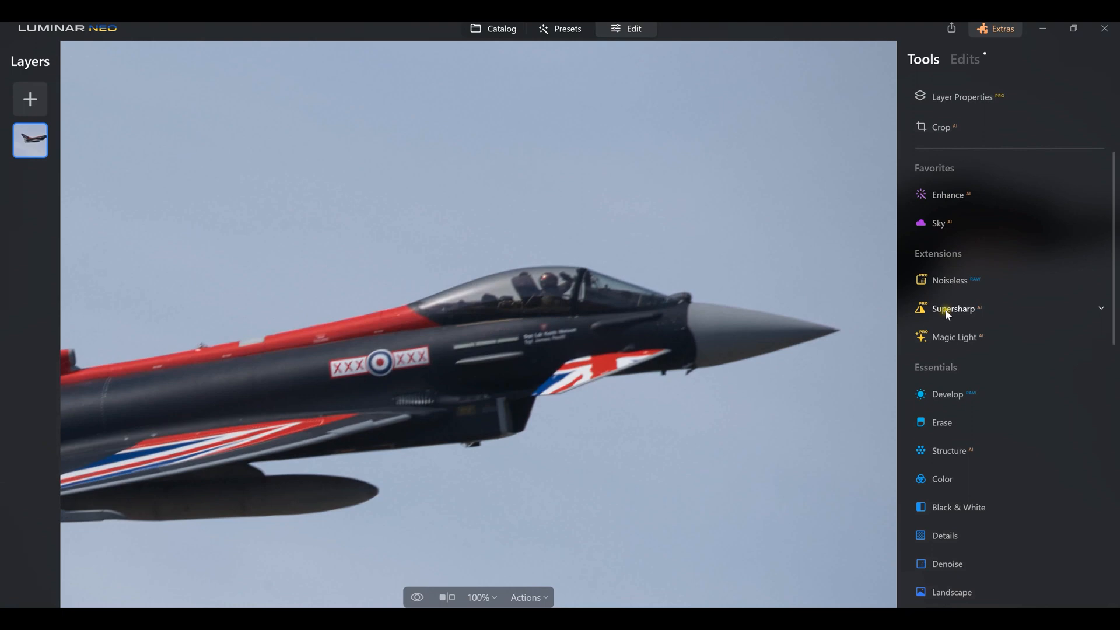
Step: Apply Supersharp to the jet photo with the Universal mode at Middle strength
left_click(946, 310)
left_click(944, 309)
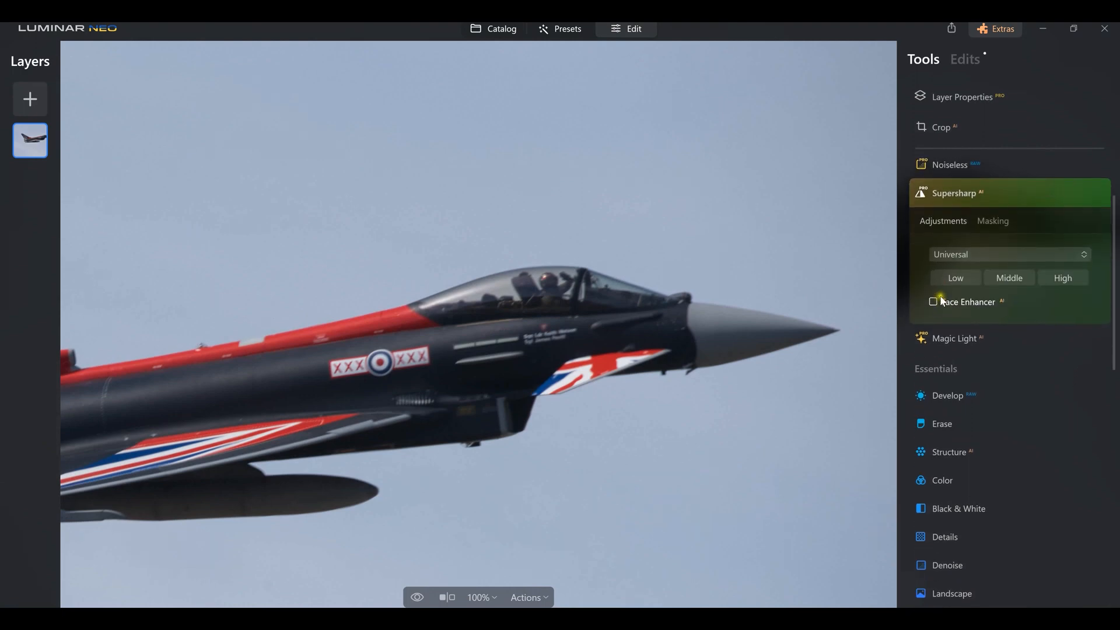
left_click(966, 259)
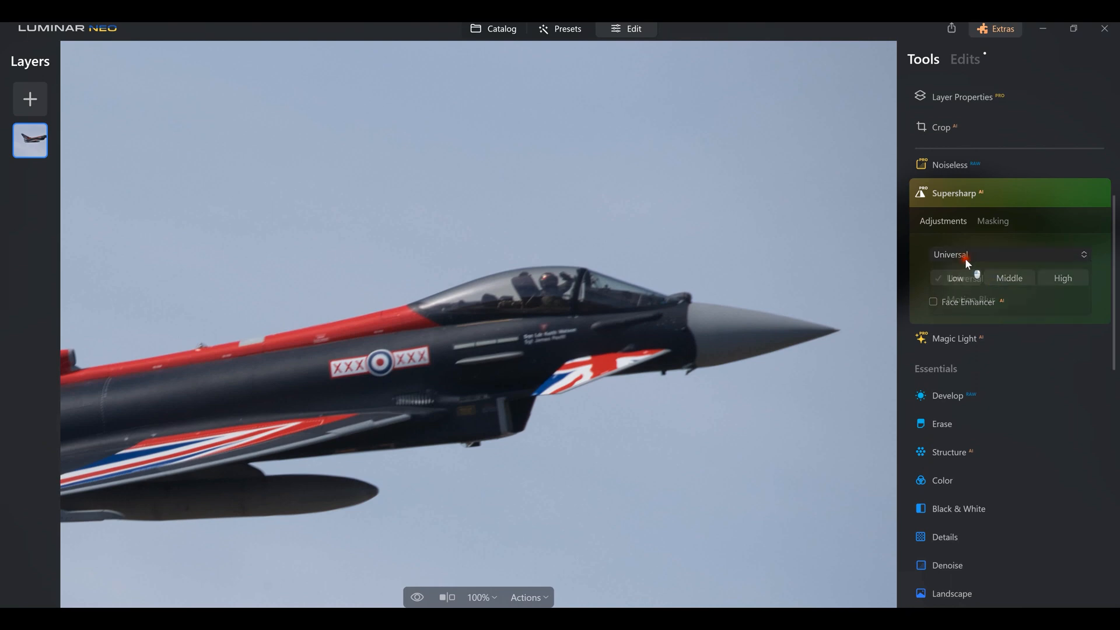
left_click(985, 245)
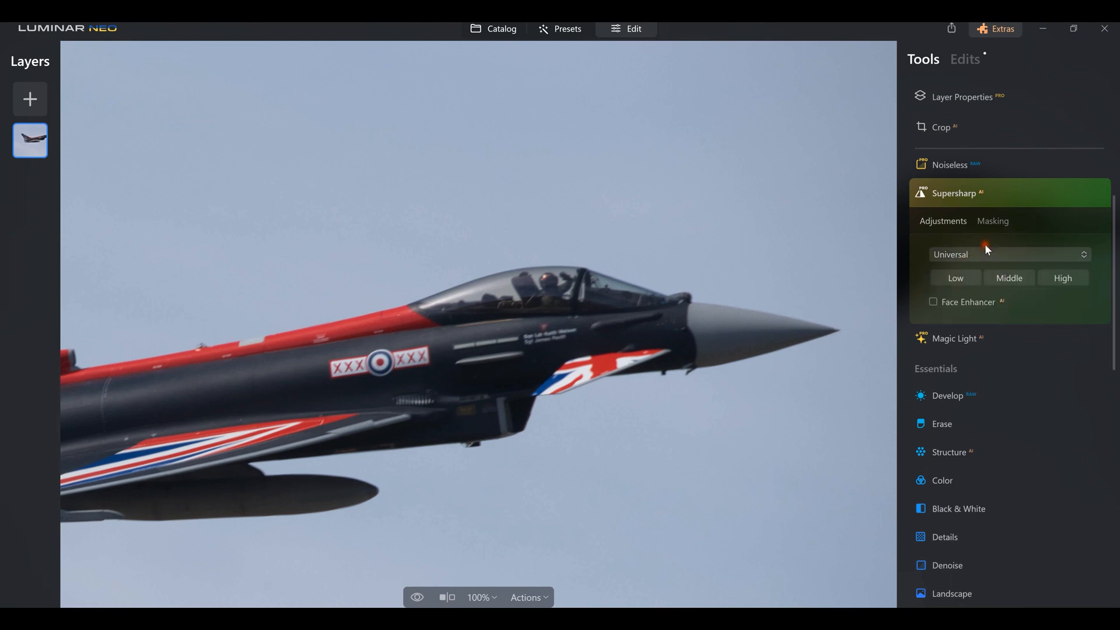
left_click(959, 278)
left_click(994, 277)
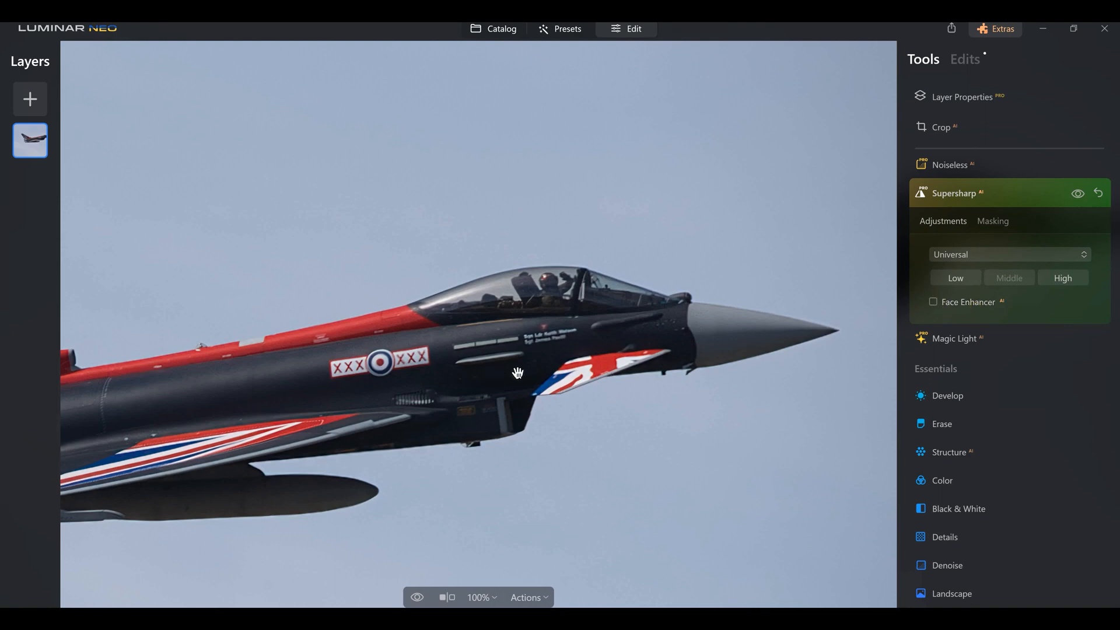
Step: Try Supersharp at Low strength and compare the jet repeatedly with and without the sharpening
left_click(955, 278)
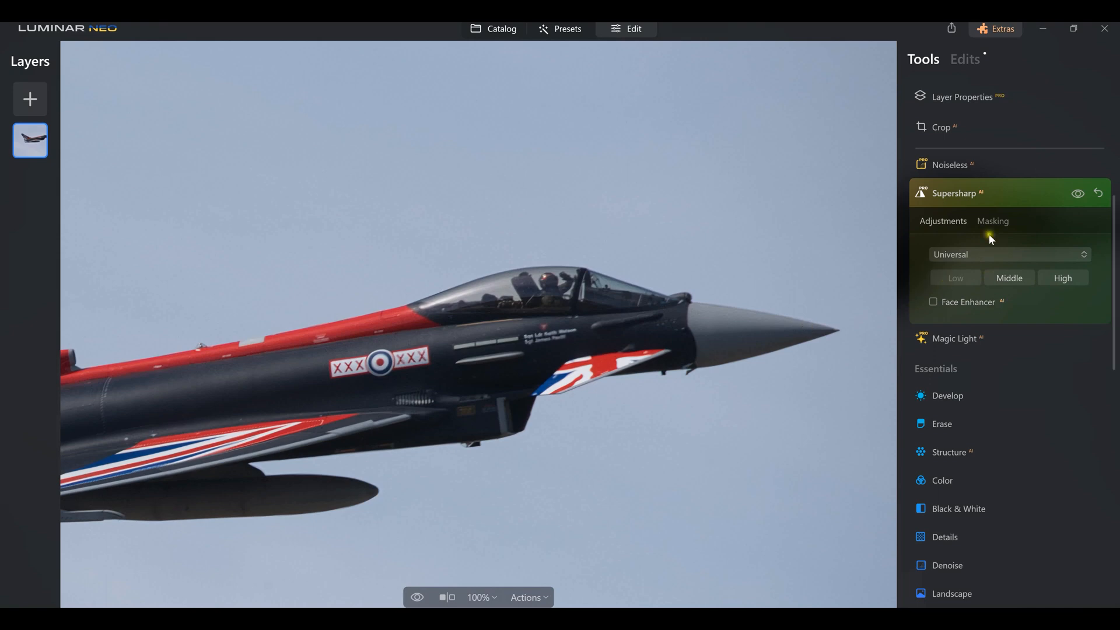
left_click(1079, 193)
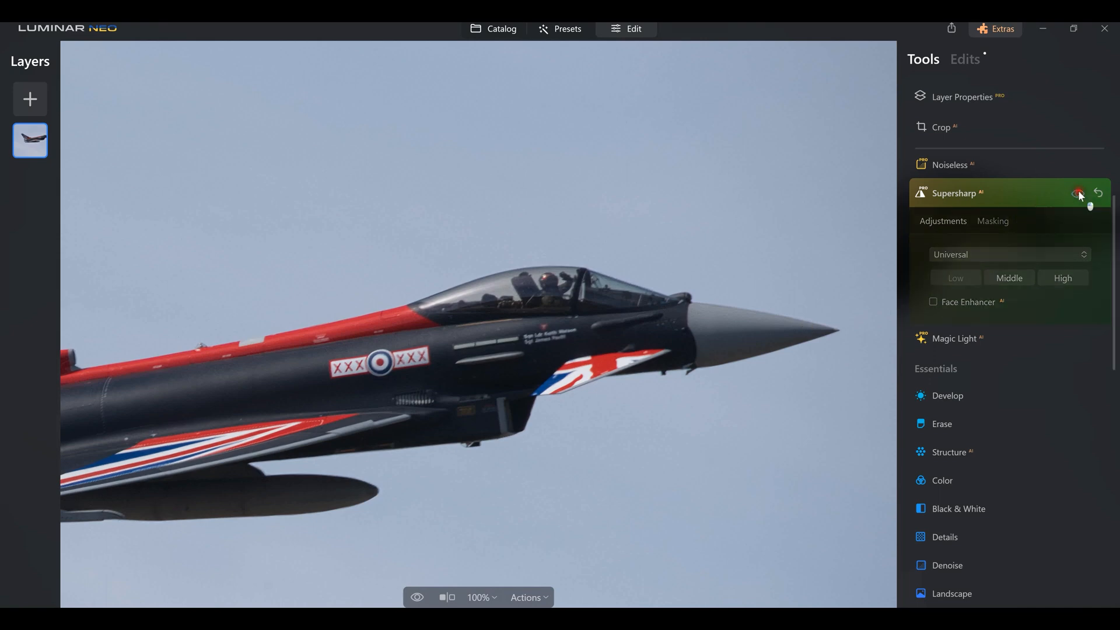
left_click(1079, 193)
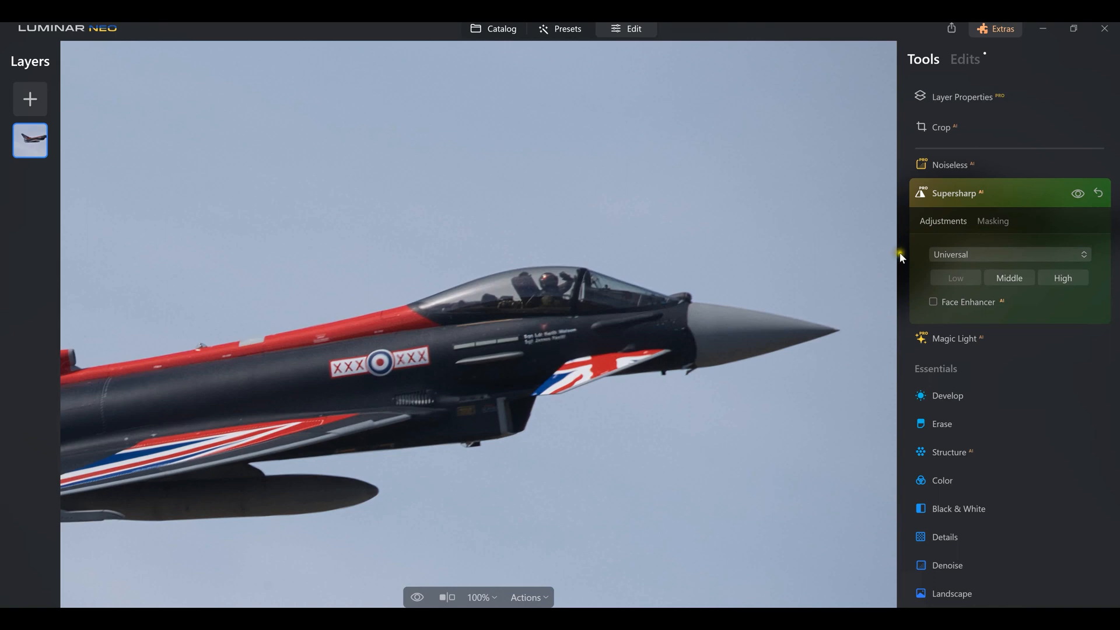
left_click(1078, 194)
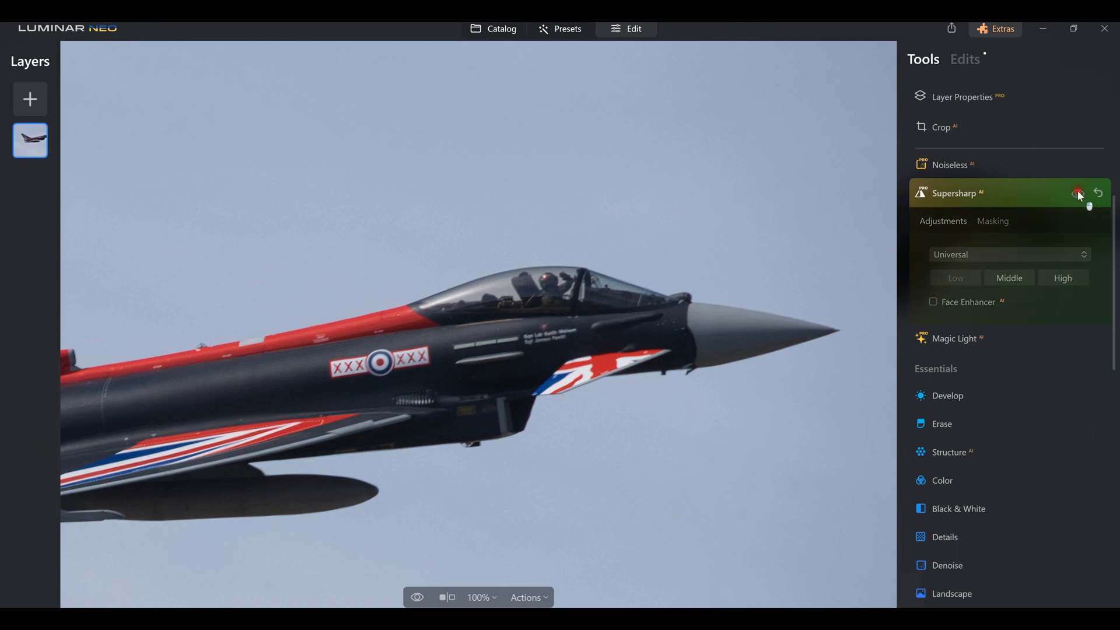
left_click(1078, 194)
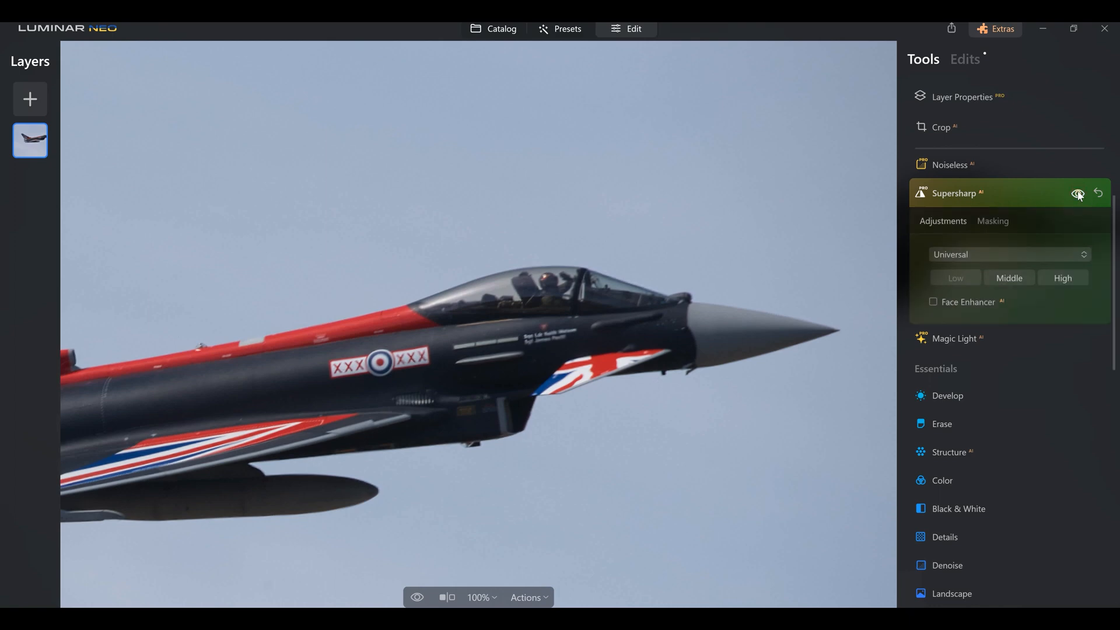
left_click(1078, 194)
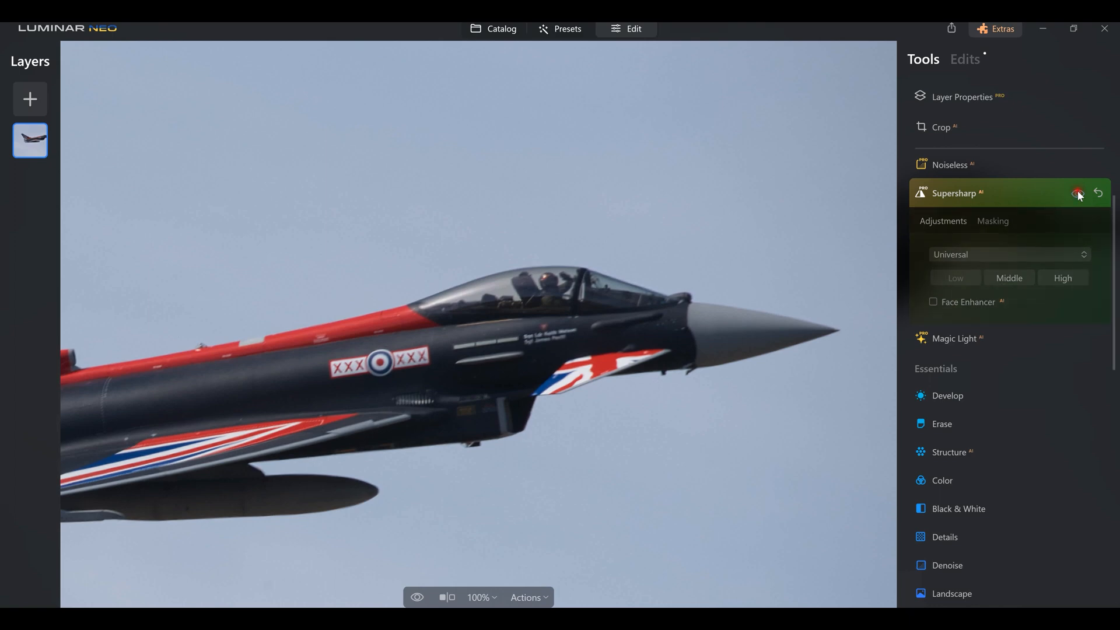
left_click(1078, 194)
left_click(1078, 195)
left_click(1078, 194)
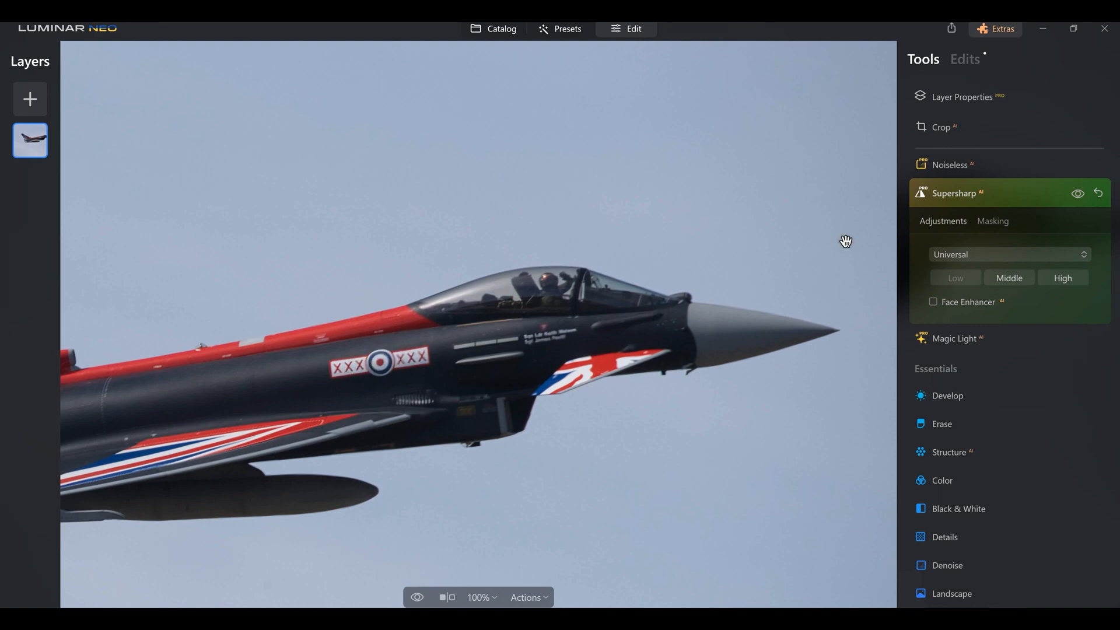
left_click(1077, 193)
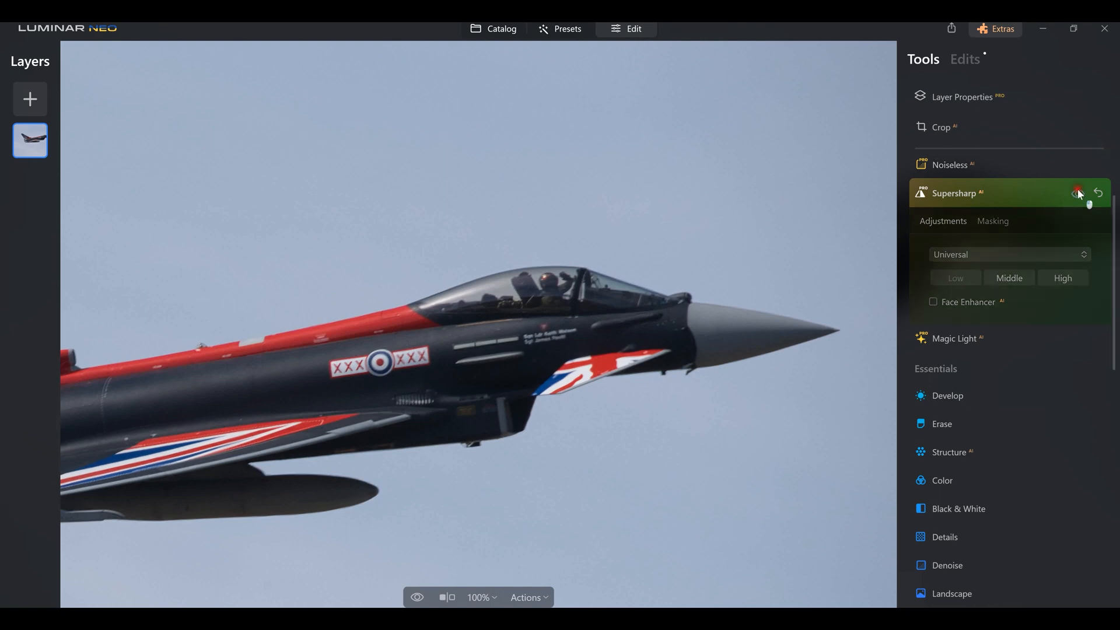
left_click(1077, 192)
left_click(1078, 191)
left_click(1077, 192)
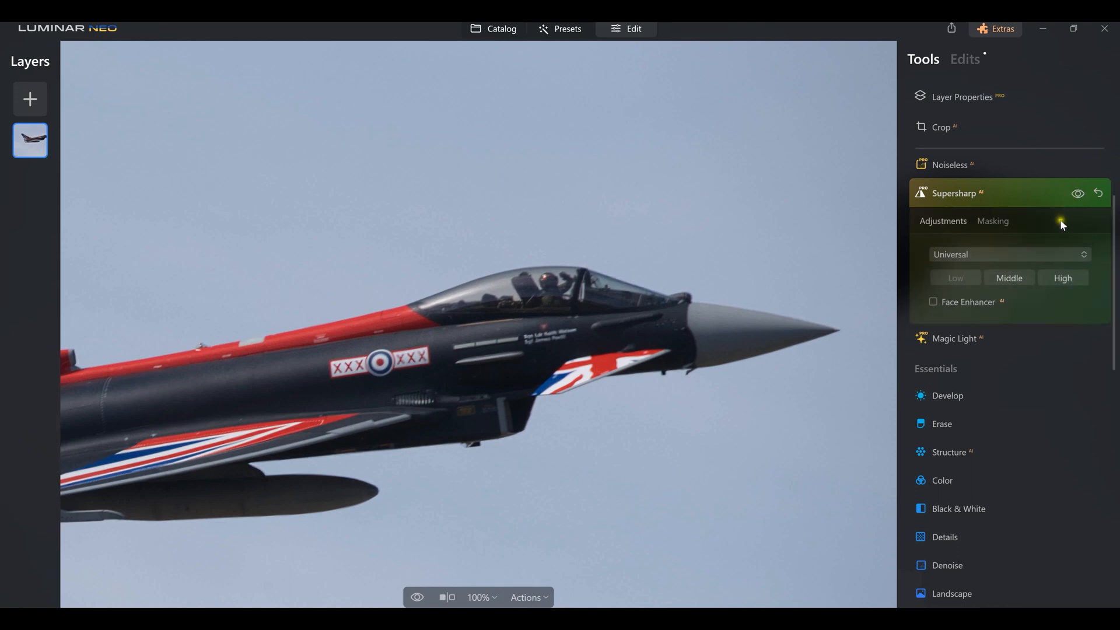
Step: Set Supersharp to High, compare the jet's cockpit and lettering with and without it, and return to the catalog
left_click(1063, 282)
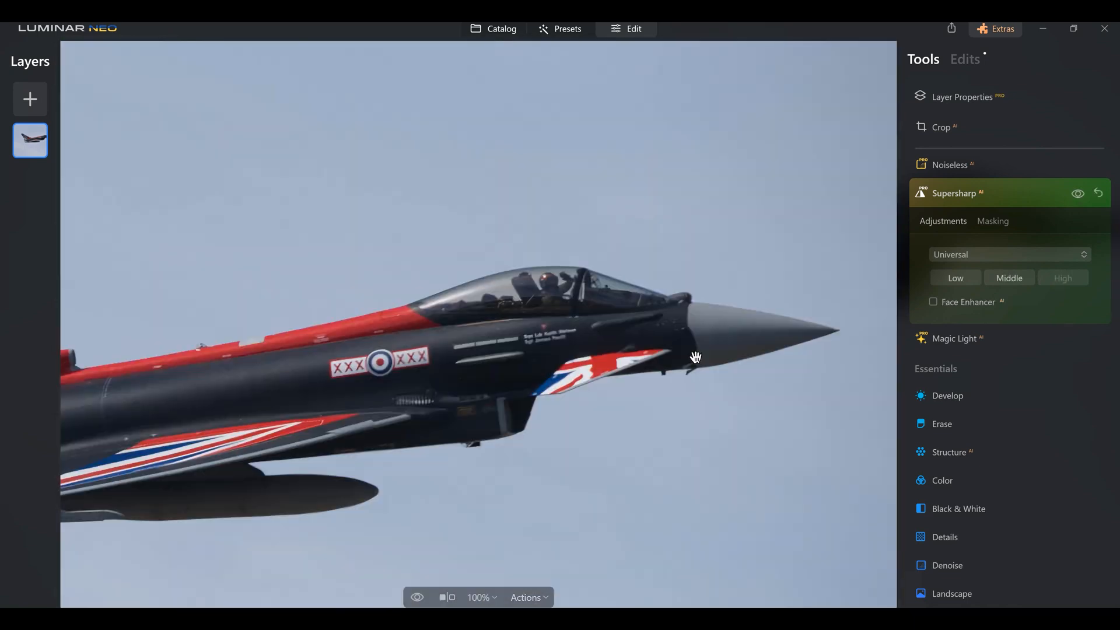
left_click(1078, 195)
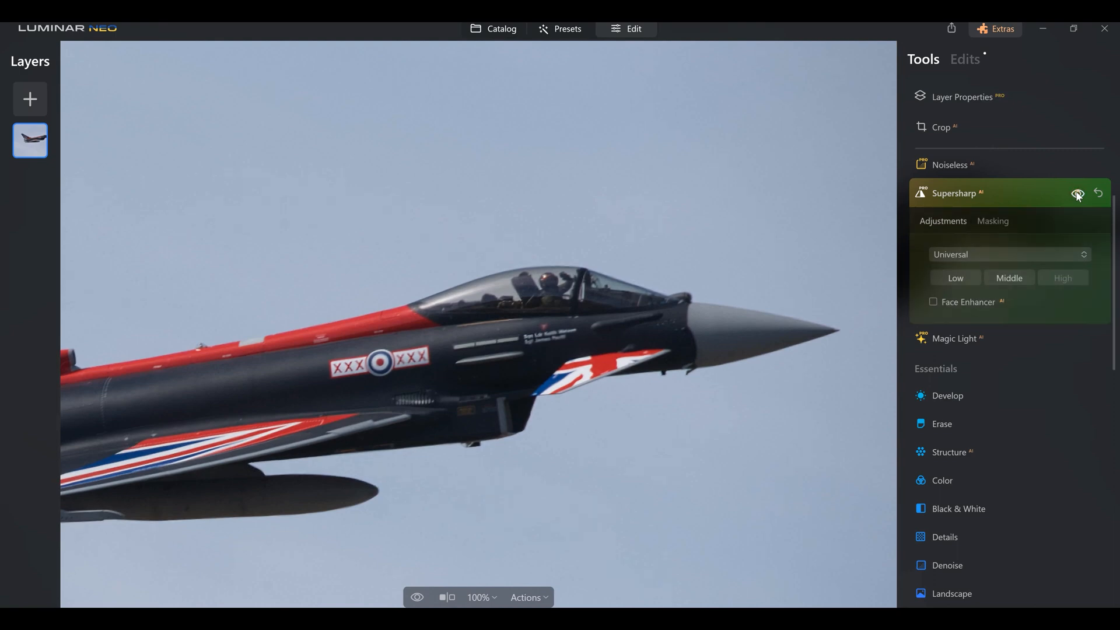
left_click(1077, 194)
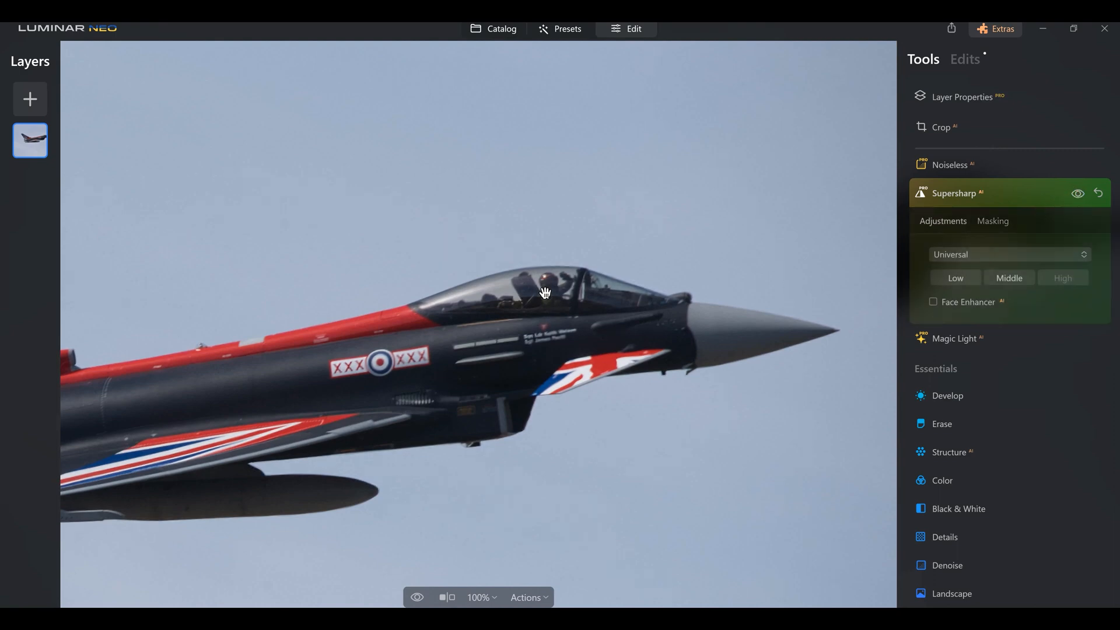
left_click(1073, 196)
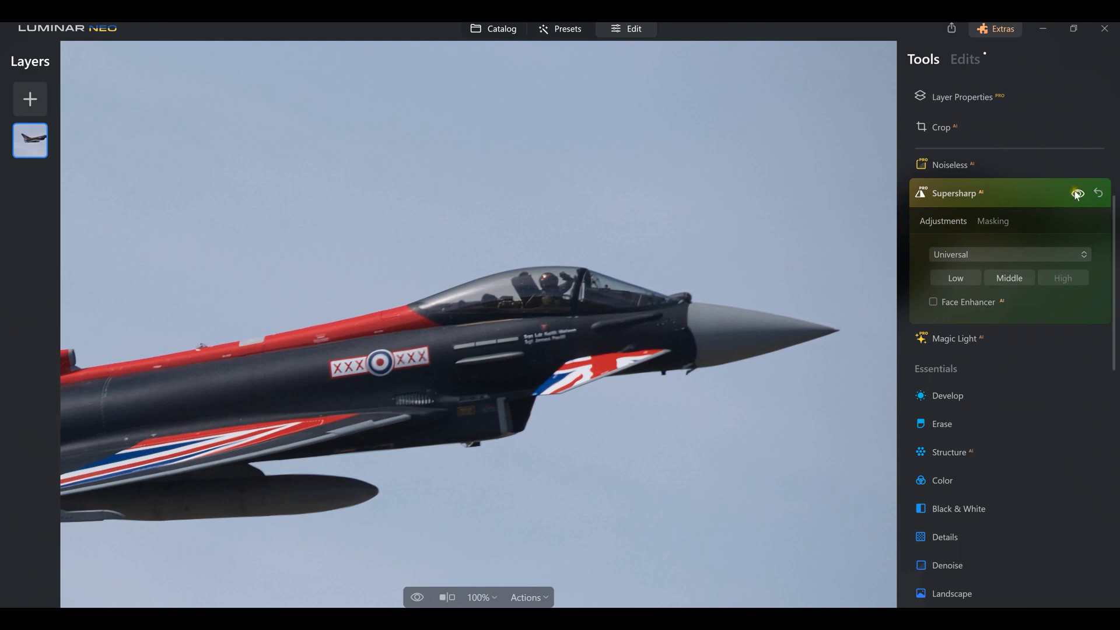
left_click(1077, 194)
left_click(1077, 195)
left_click(1076, 195)
left_click(1077, 194)
left_click(1076, 195)
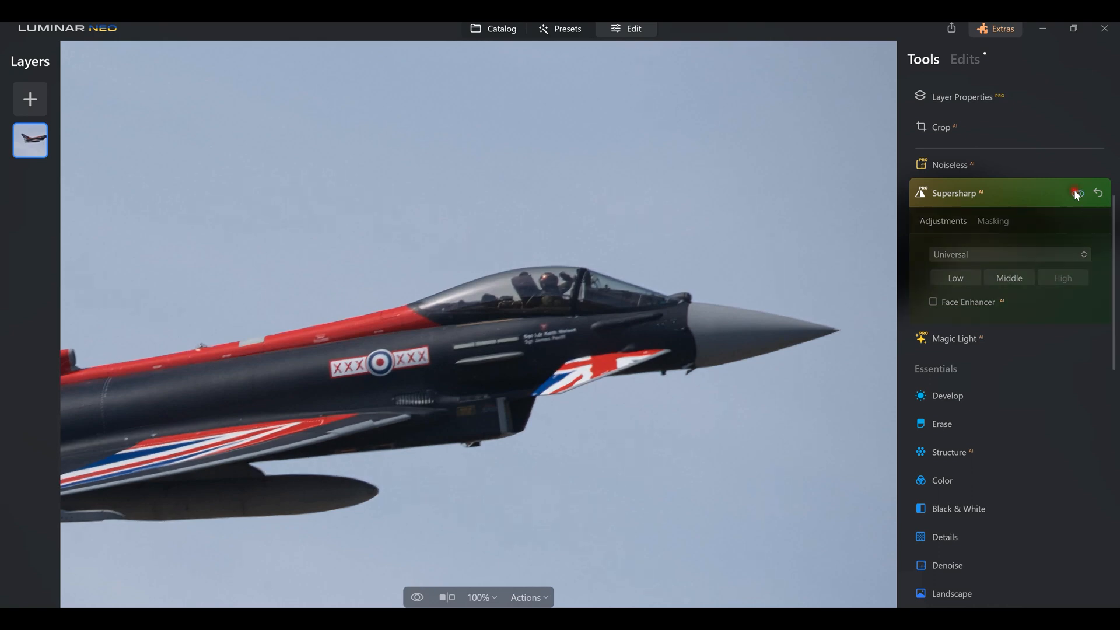
left_click(1077, 194)
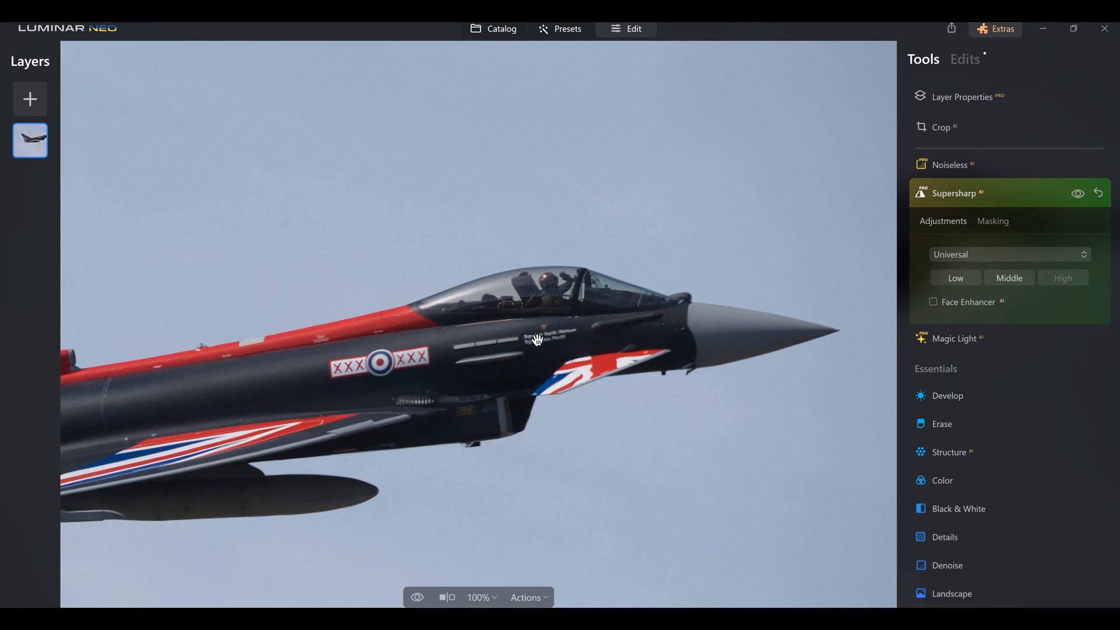
left_click(1075, 201)
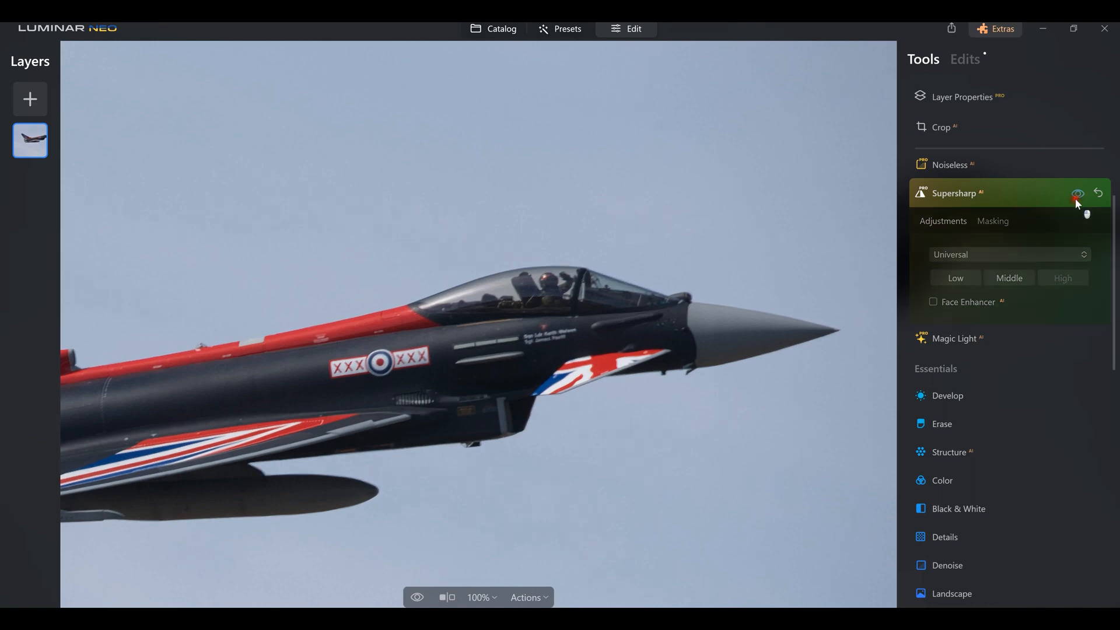
left_click(1077, 200)
double_click(1075, 201)
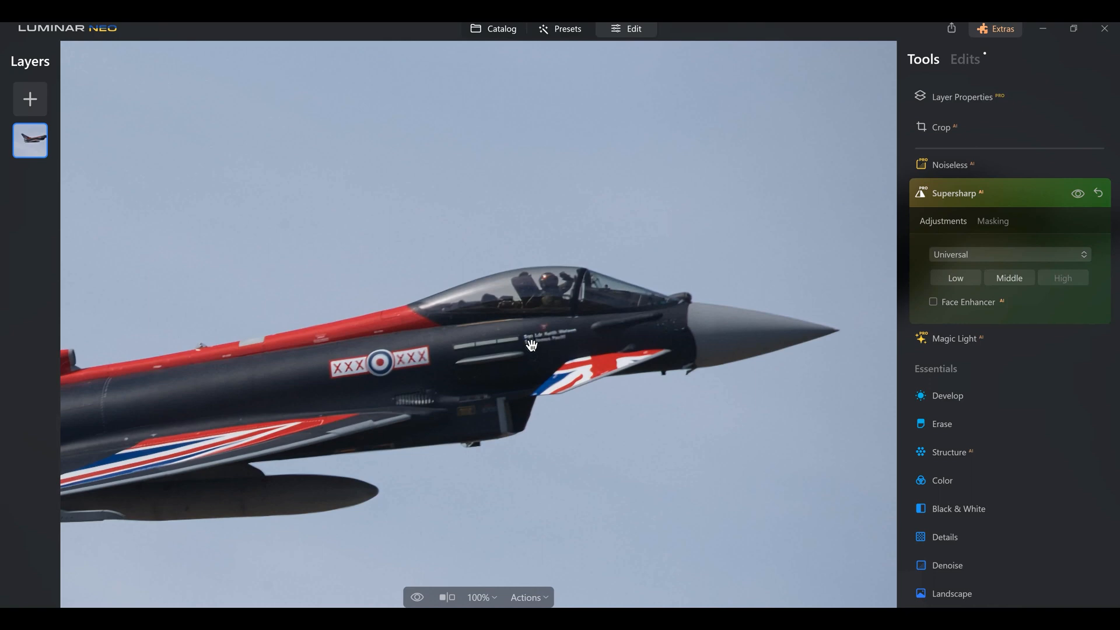
left_click(503, 30)
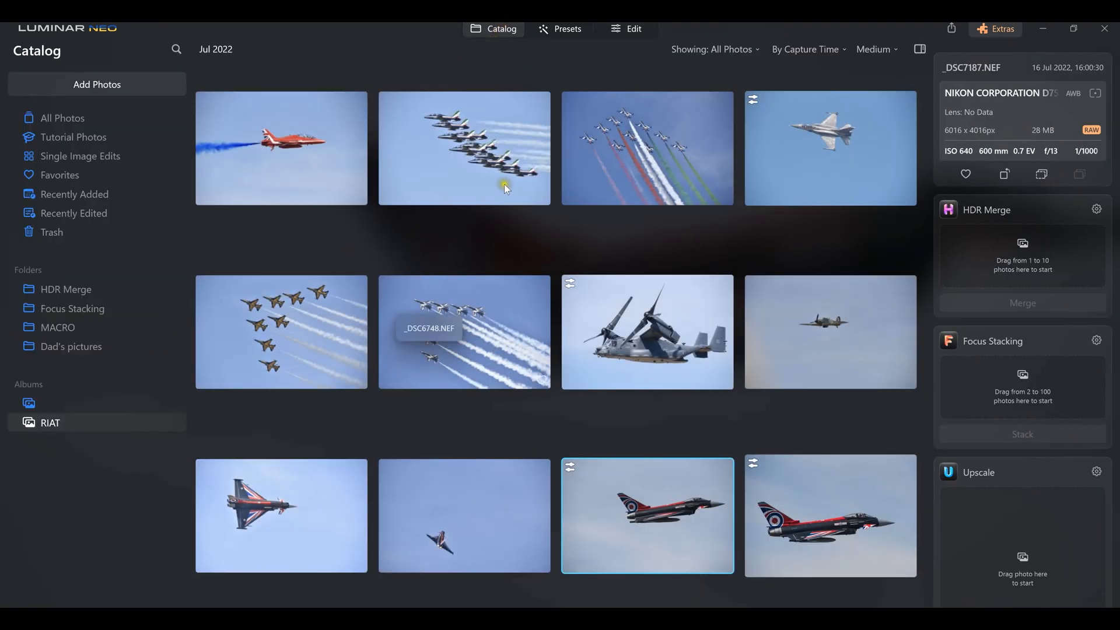
Step: Open the photo _DSC6392.NEF of nine jets trailing coloured smoke from the catalog and switch it to editing
left_click(655, 140)
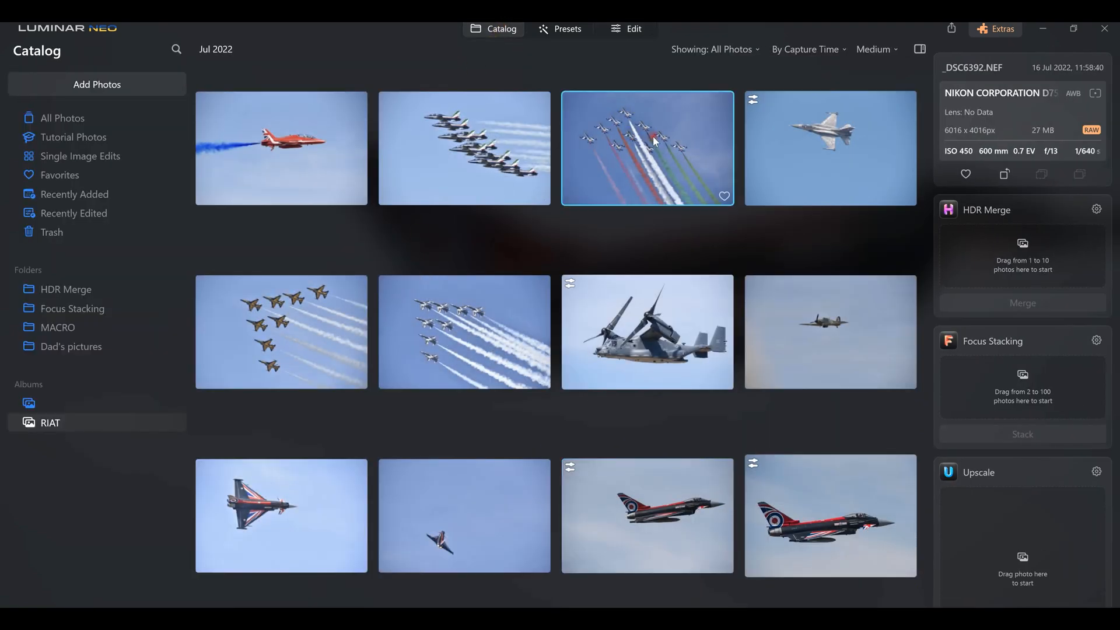
double_click(655, 140)
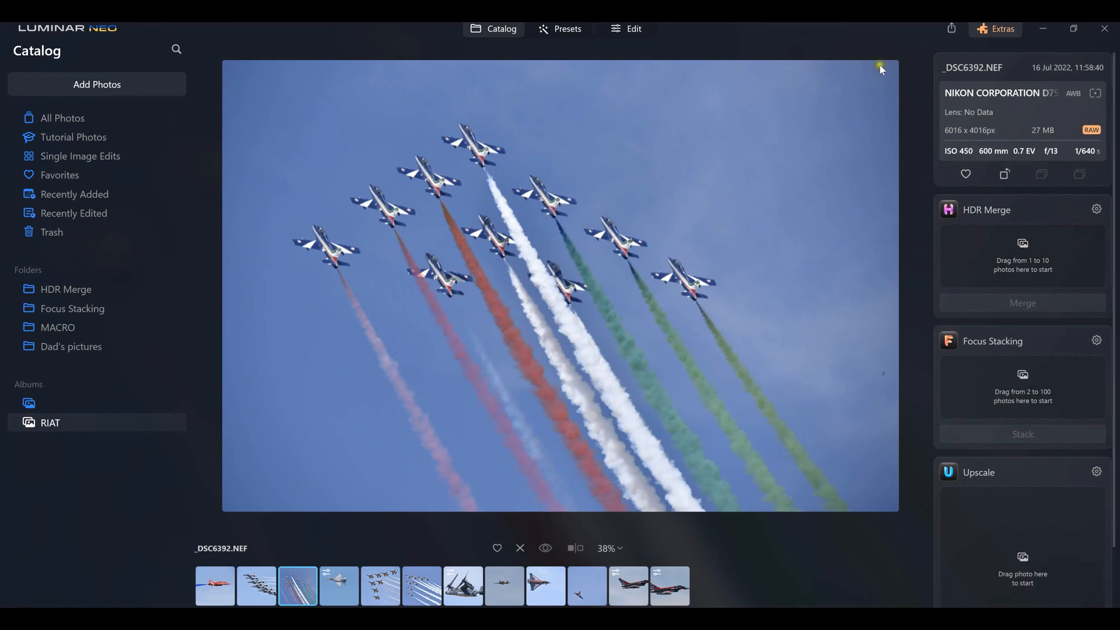
left_click(624, 36)
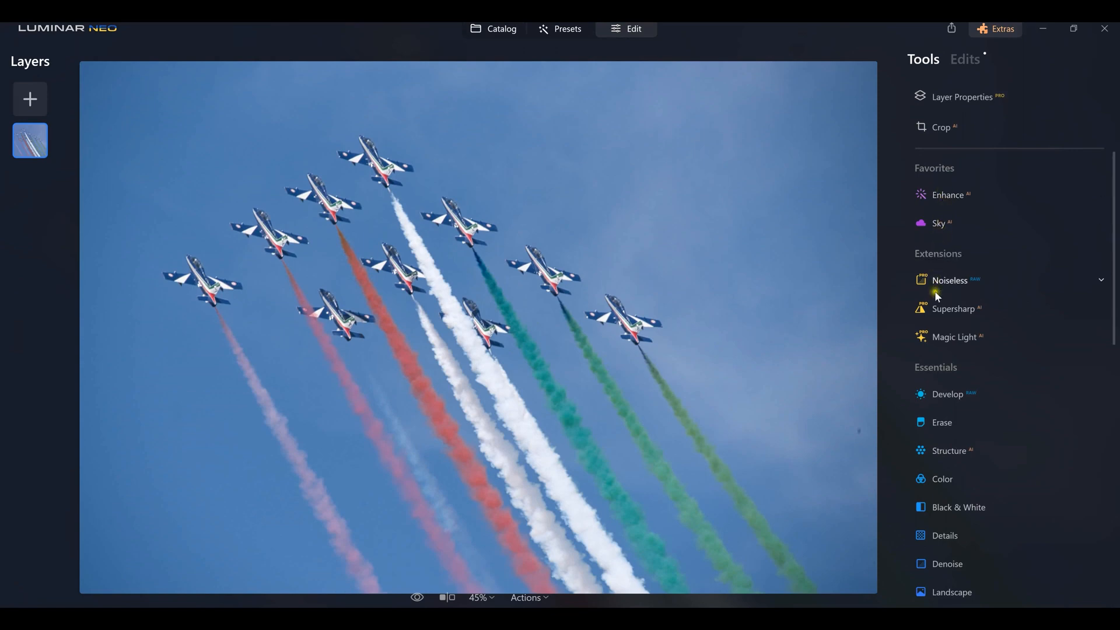
Step: Open the masking options of Structure AI and fill the mask across the whole photo with its overlay shown
scroll(941, 421, "down", 1)
scroll(939, 423, "down", 3)
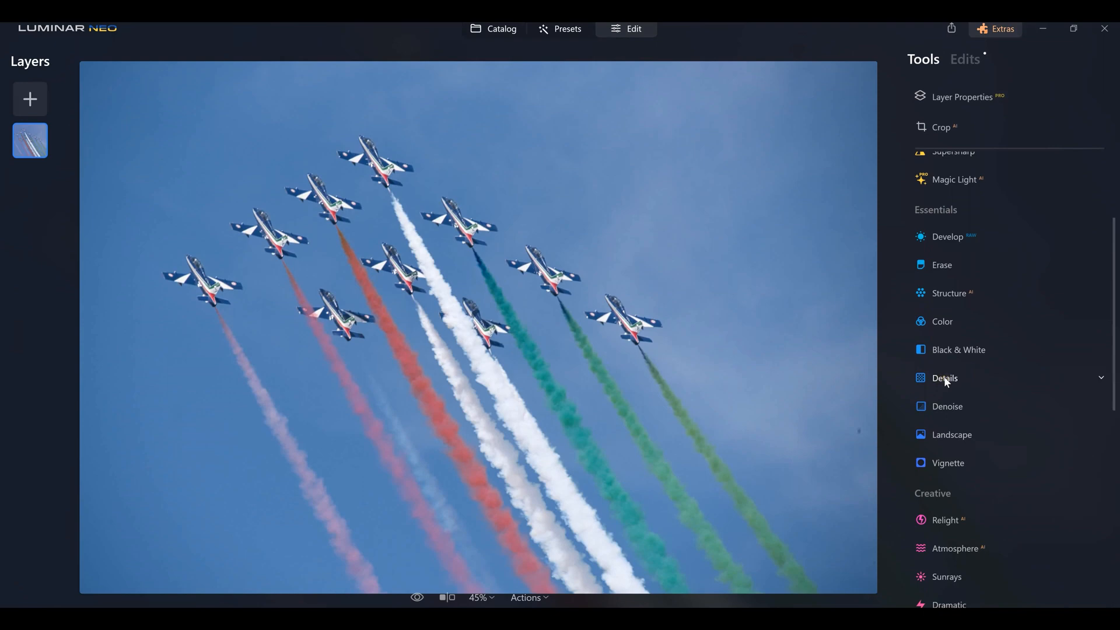
left_click(946, 379)
left_click(946, 265)
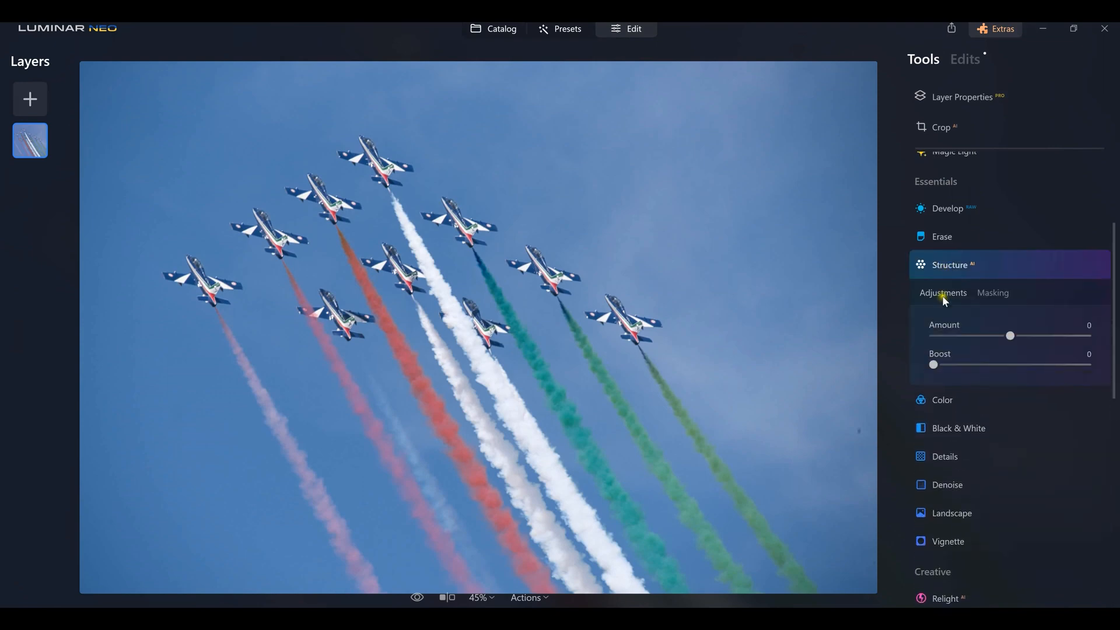
left_click(986, 291)
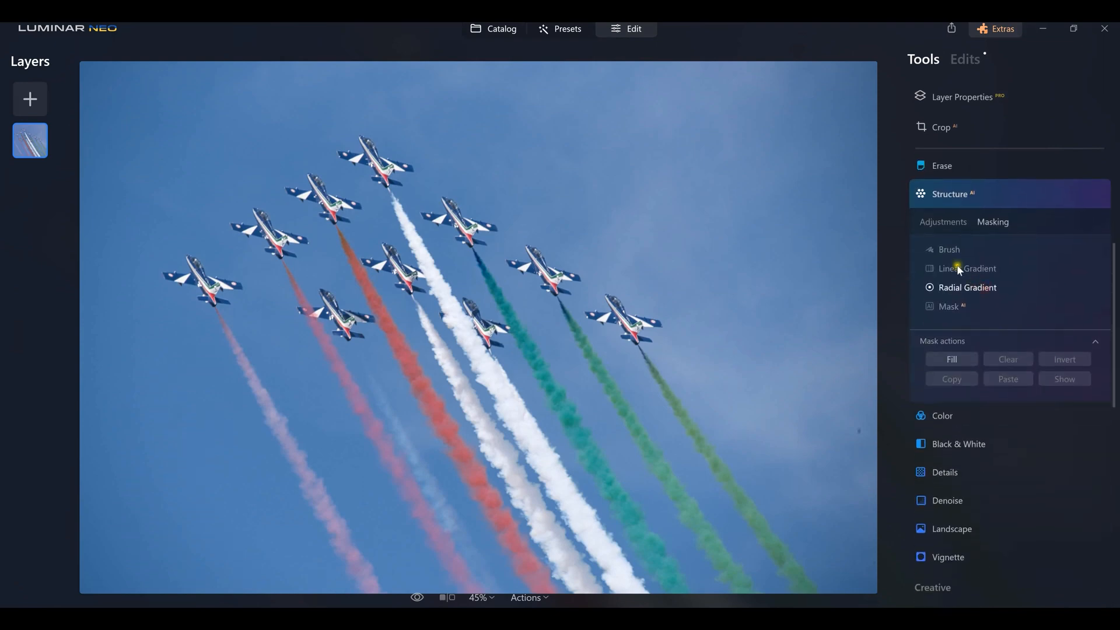
left_click(943, 249)
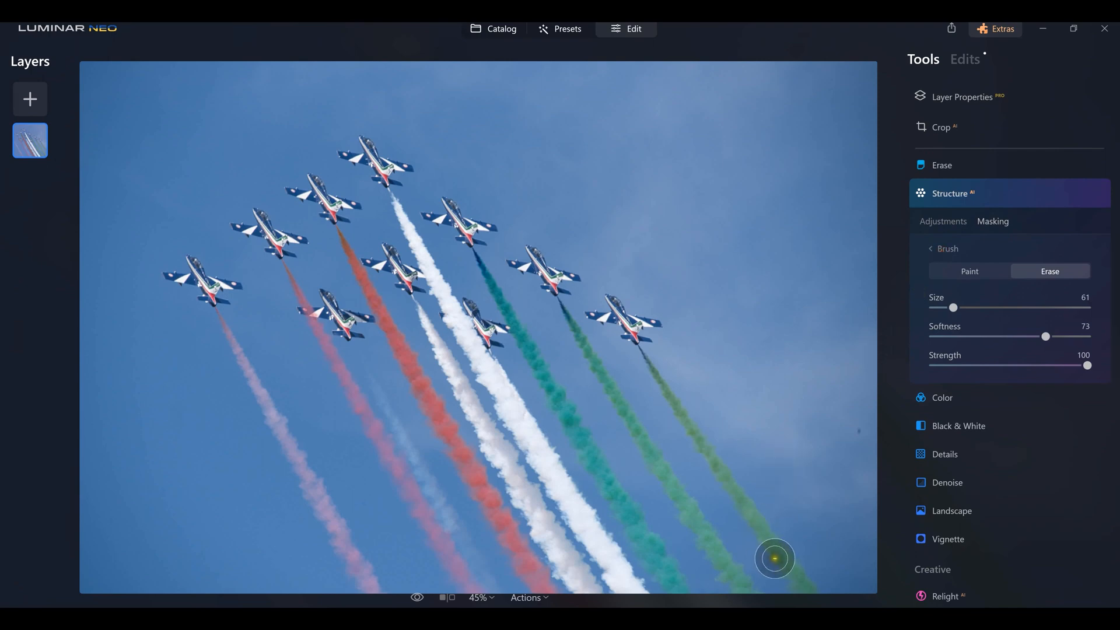
scroll(772, 554, "down", 3)
scroll(747, 540, "up", 2)
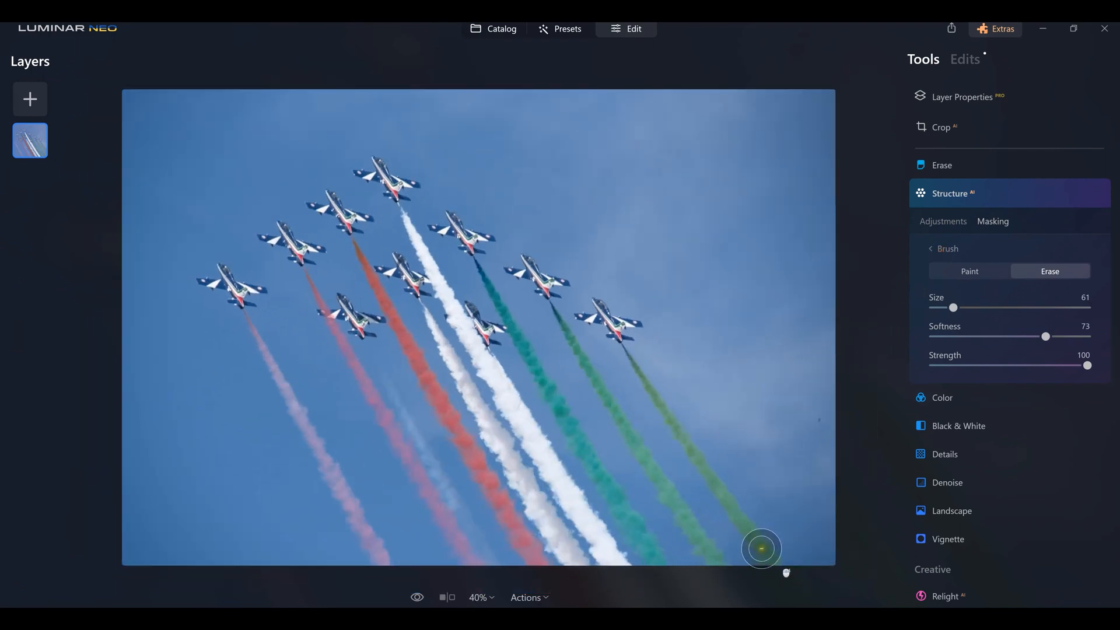
scroll(760, 547, "down", 2)
scroll(761, 549, "up", 3)
scroll(775, 570, "up", 2)
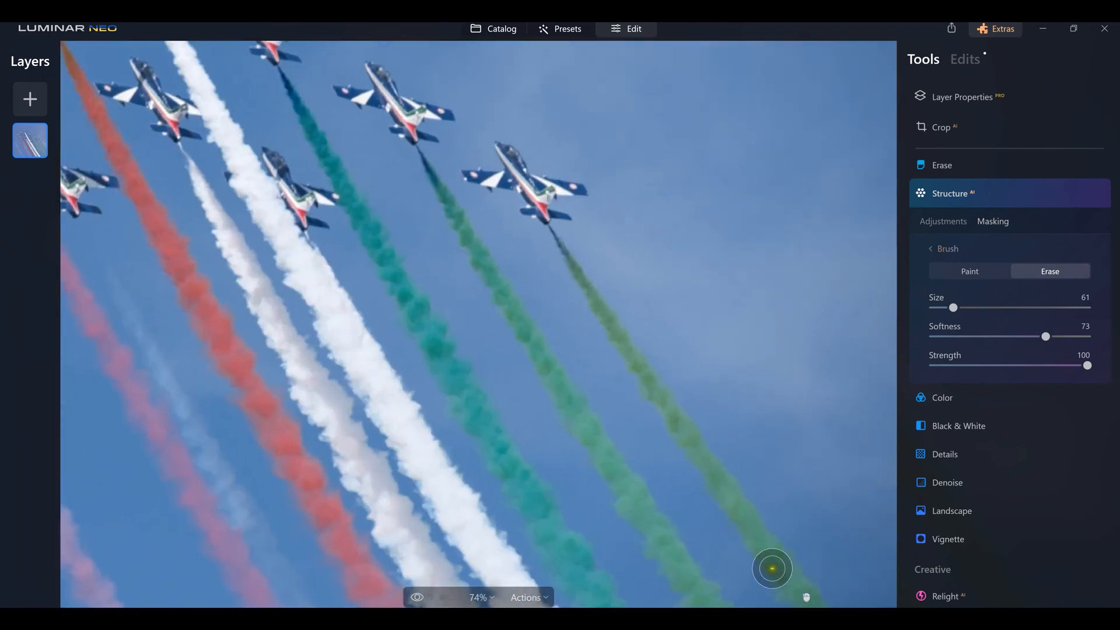
scroll(779, 569, "down", 1)
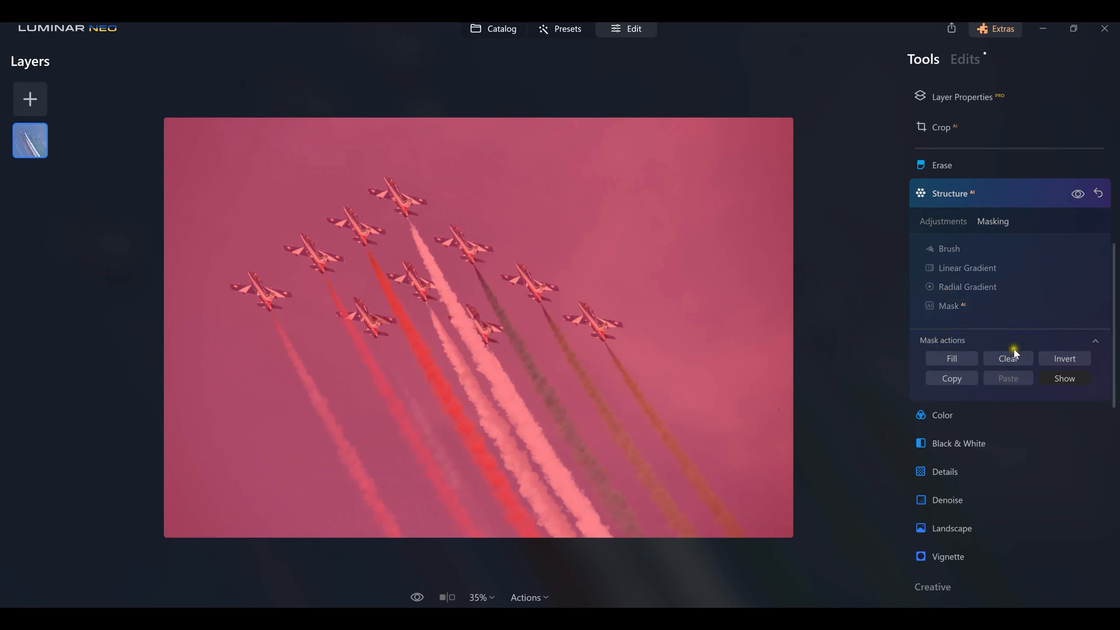
Step: Erase the Structure mask over all nine jets with the masking brush at size 61
left_click(946, 249)
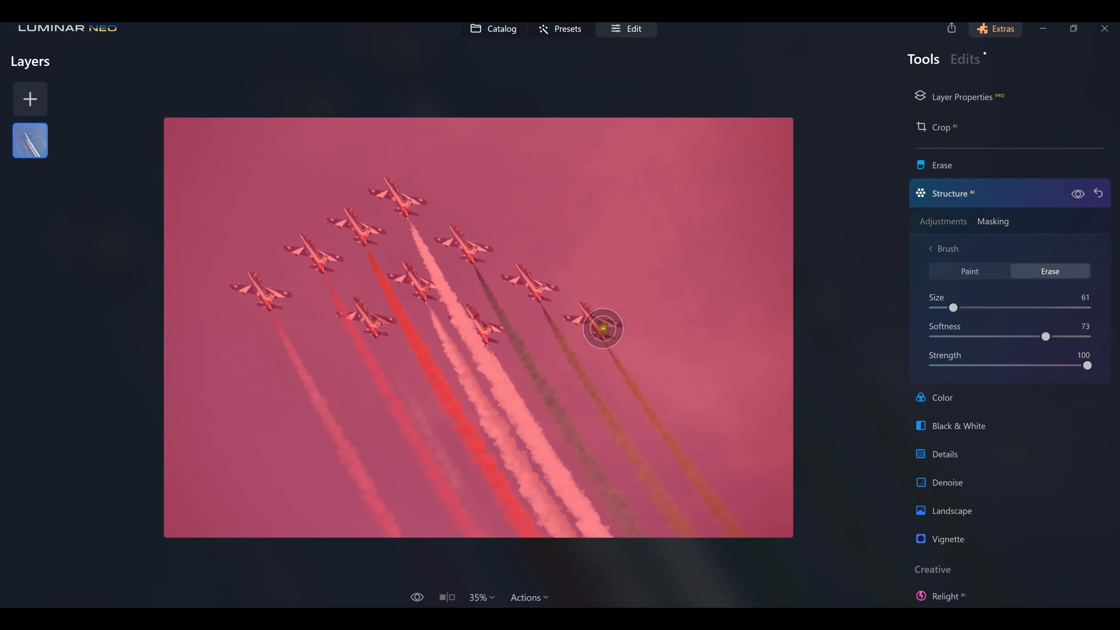
mouse_move(600, 329)
left_mouse_down()
mouse_move(581, 315)
mouse_move(587, 296)
mouse_move(616, 327)
mouse_move(580, 323)
left_mouse_up()
mouse_move(532, 282)
left_mouse_down()
mouse_move(502, 256)
mouse_move(462, 247)
mouse_move(410, 194)
mouse_move(377, 190)
left_mouse_up()
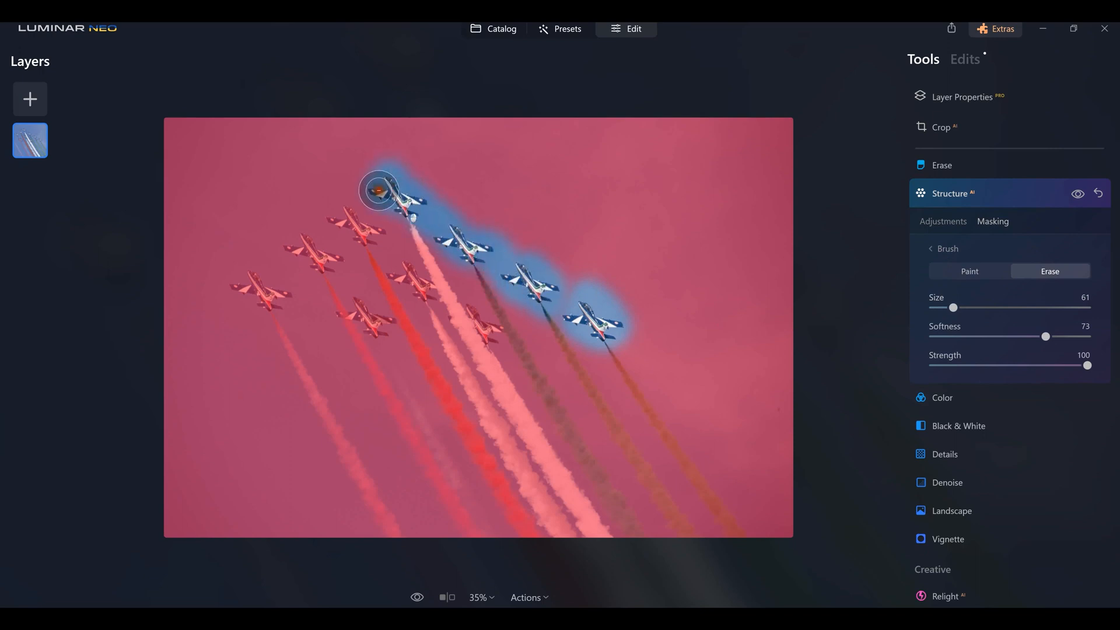
mouse_move(362, 227)
left_mouse_down()
mouse_move(340, 221)
mouse_move(360, 228)
mouse_move(298, 231)
mouse_move(317, 250)
left_mouse_up()
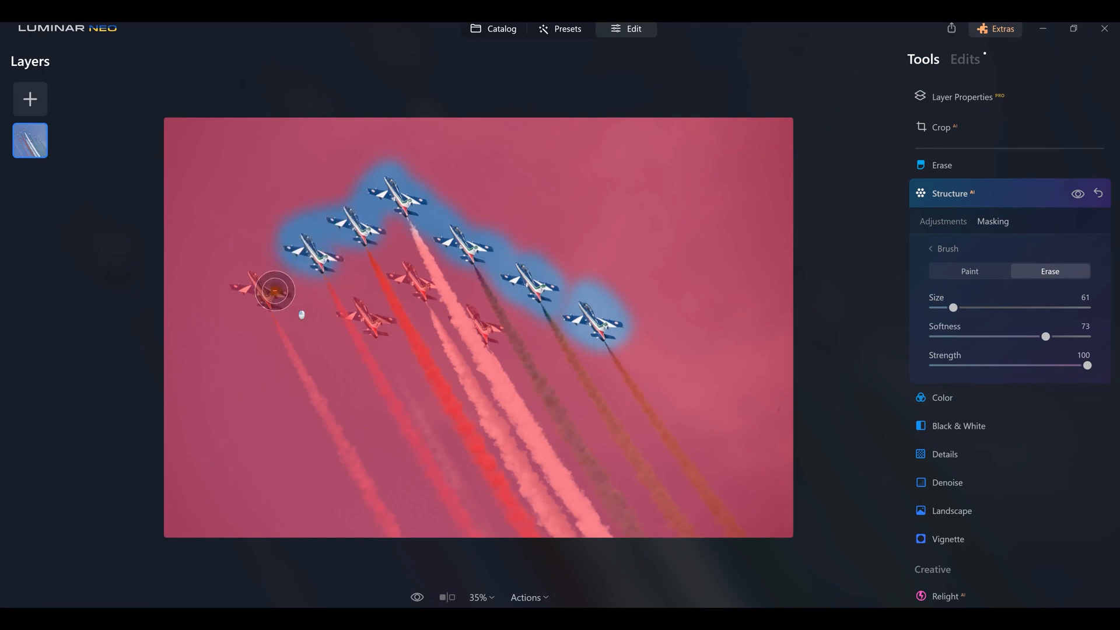
mouse_move(277, 296)
left_mouse_down()
mouse_move(221, 276)
mouse_move(267, 288)
left_mouse_up()
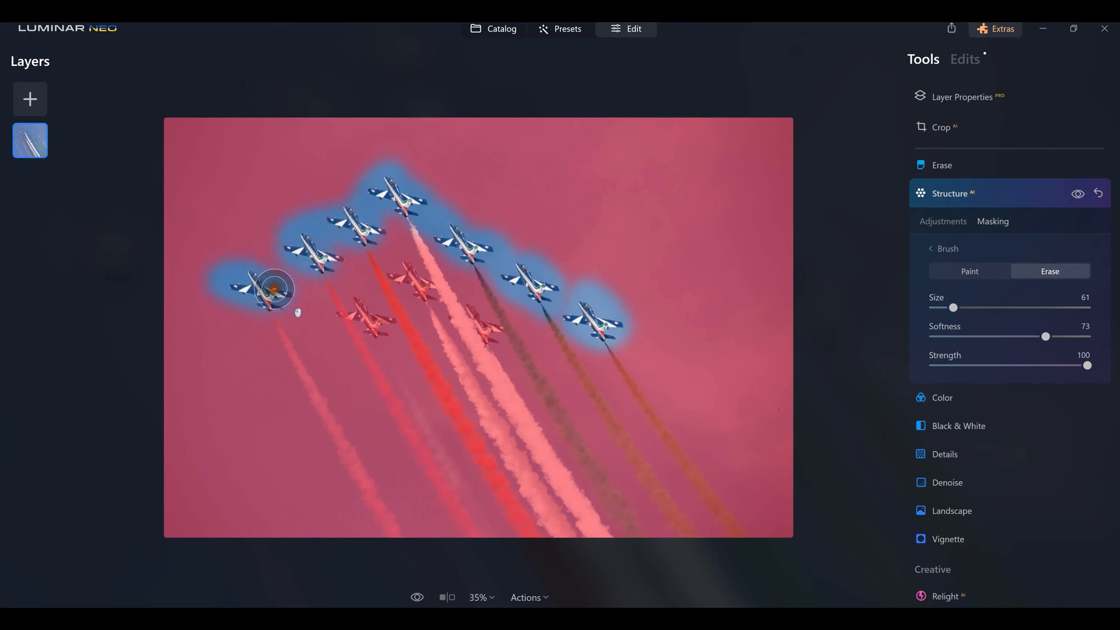
mouse_move(362, 316)
left_mouse_down()
mouse_move(409, 298)
mouse_move(407, 276)
mouse_move(448, 280)
mouse_move(489, 328)
left_mouse_up()
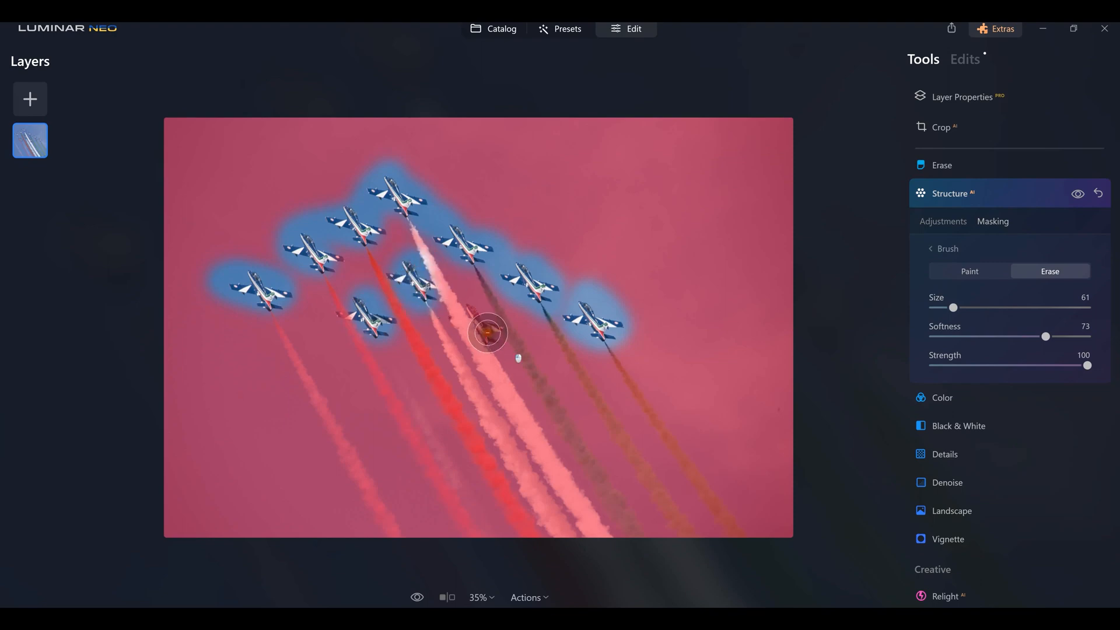
Step: Enlarge the erasing brush and remove the Structure mask from the open sky around the formation
left_click(661, 314)
scroll(662, 276, "down", 3)
scroll(665, 280, "up", 6)
scroll(799, 289, "down", 4)
left_click_drag(954, 308, 1047, 300)
mouse_move(679, 257)
left_mouse_down()
mouse_move(453, 105)
mouse_move(299, 128)
mouse_move(179, 207)
mouse_move(124, 291)
mouse_move(260, 527)
left_mouse_up()
Step: Erase the mask from the sky bordering the formation at brush size 169 and between the pink and red trails at size 51
mouse_move(1043, 307)
left_mouse_down()
mouse_move(987, 307)
mouse_move(996, 317)
left_mouse_up()
mouse_move(743, 412)
left_mouse_down()
mouse_move(785, 477)
mouse_move(655, 265)
mouse_move(370, 129)
mouse_move(281, 182)
left_mouse_up()
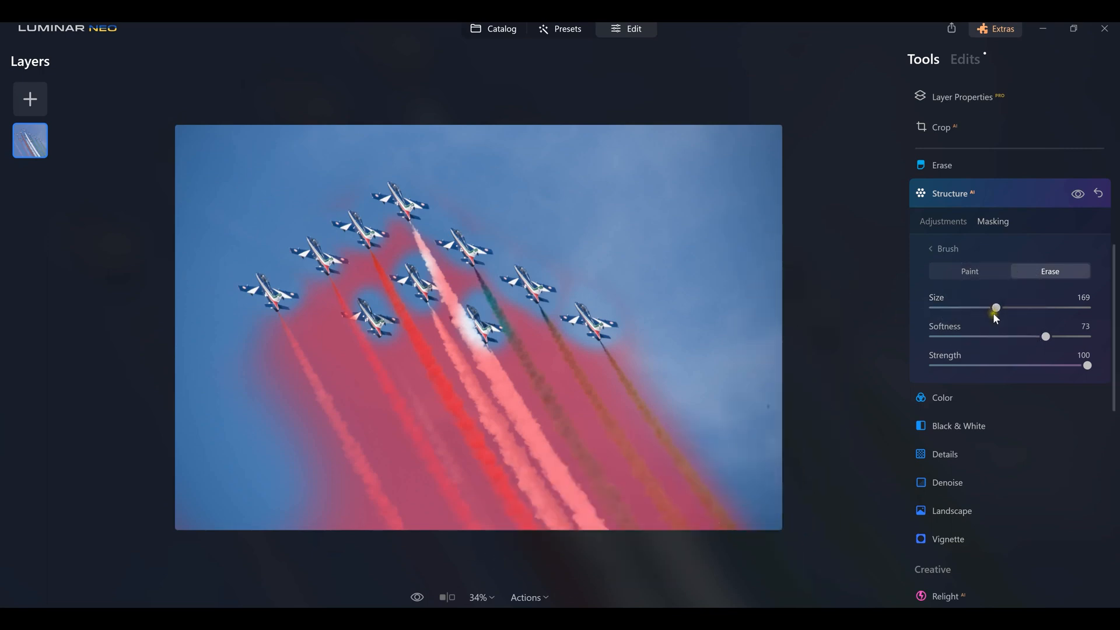
left_click_drag(994, 308, 946, 317)
mouse_move(437, 530)
left_mouse_down()
mouse_move(407, 507)
mouse_move(371, 406)
mouse_move(306, 290)
left_mouse_up()
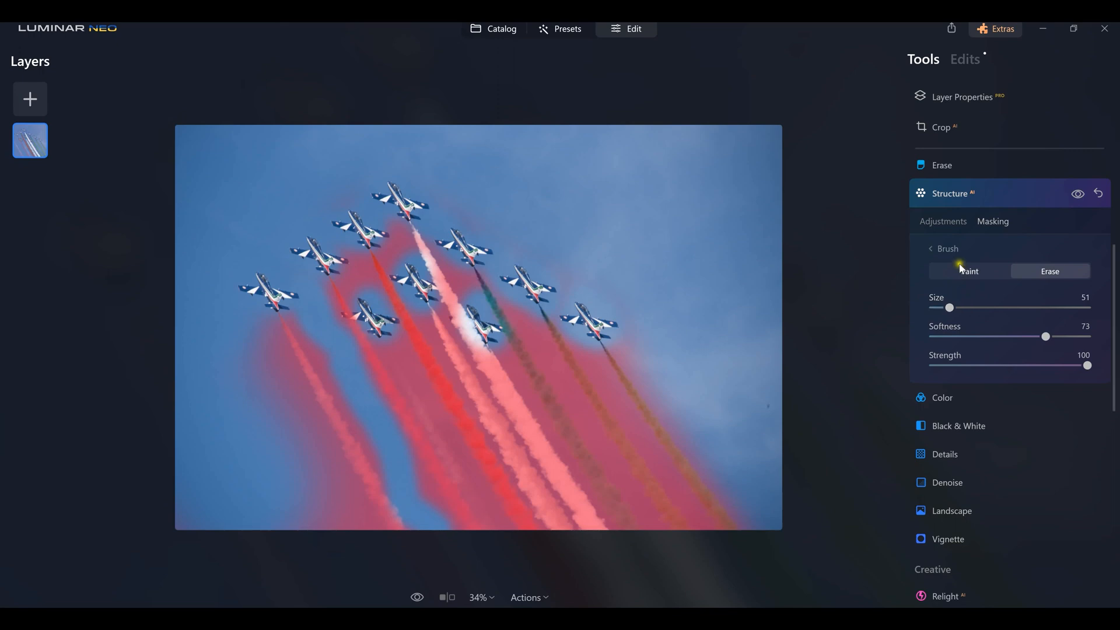
Step: Set the Structure AI amount to 45 for the masked smoke trails
left_click(940, 223)
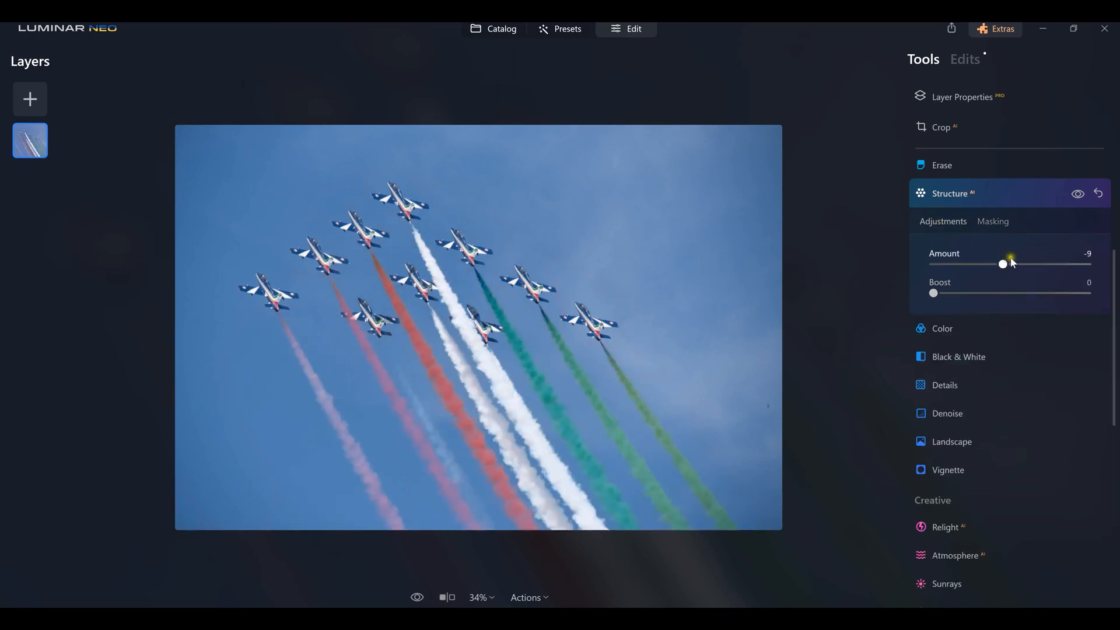
left_click_drag(1005, 264, 917, 276)
left_click_drag(915, 275, 1045, 263)
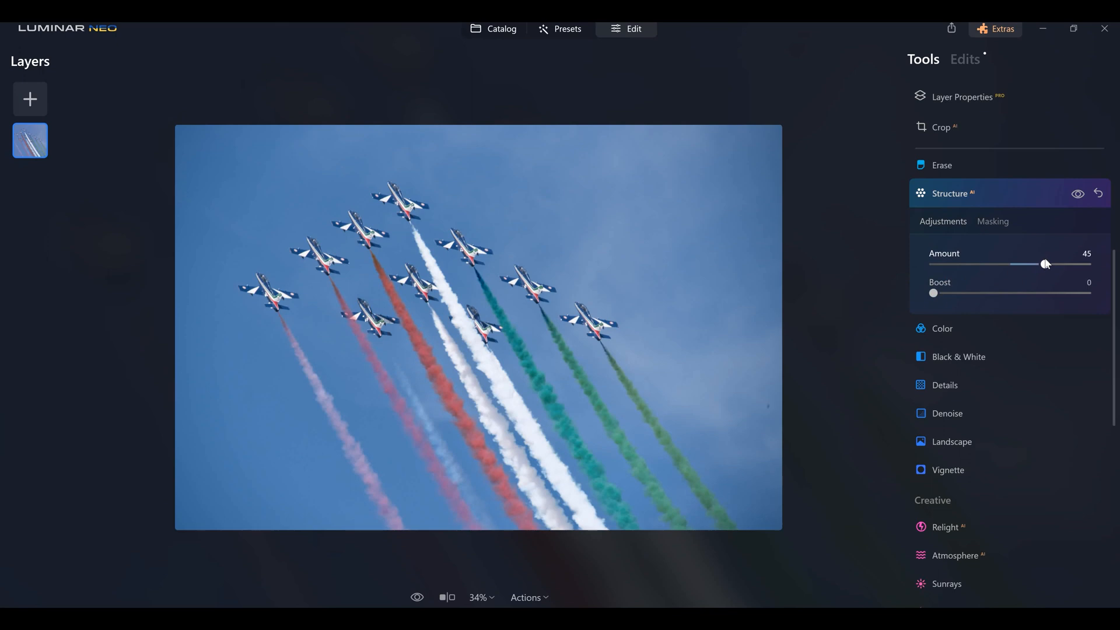
left_click(1044, 264)
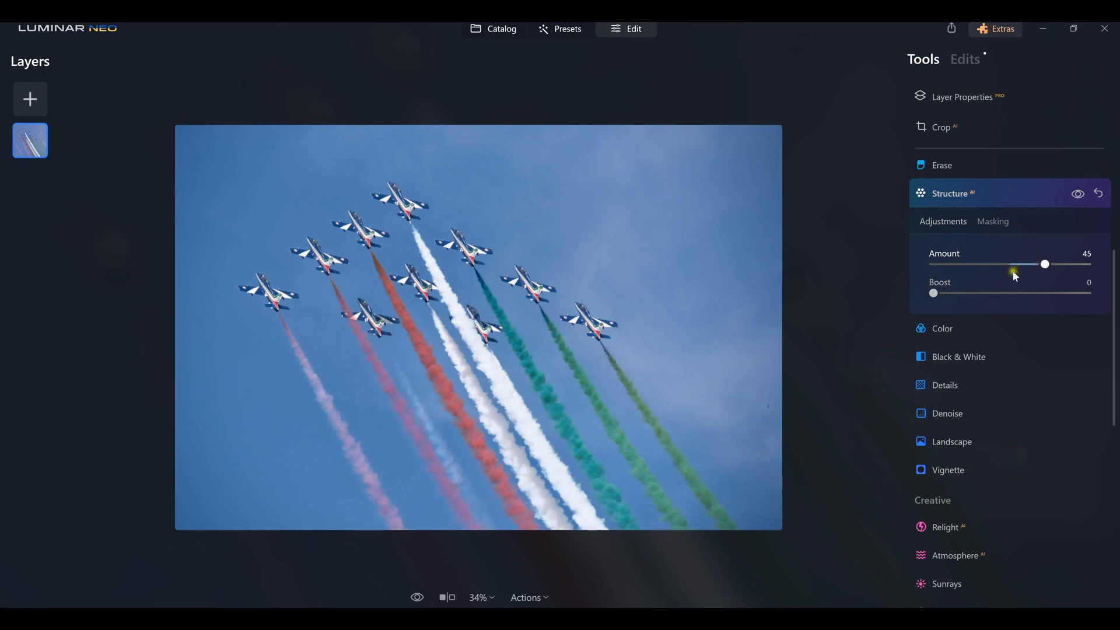